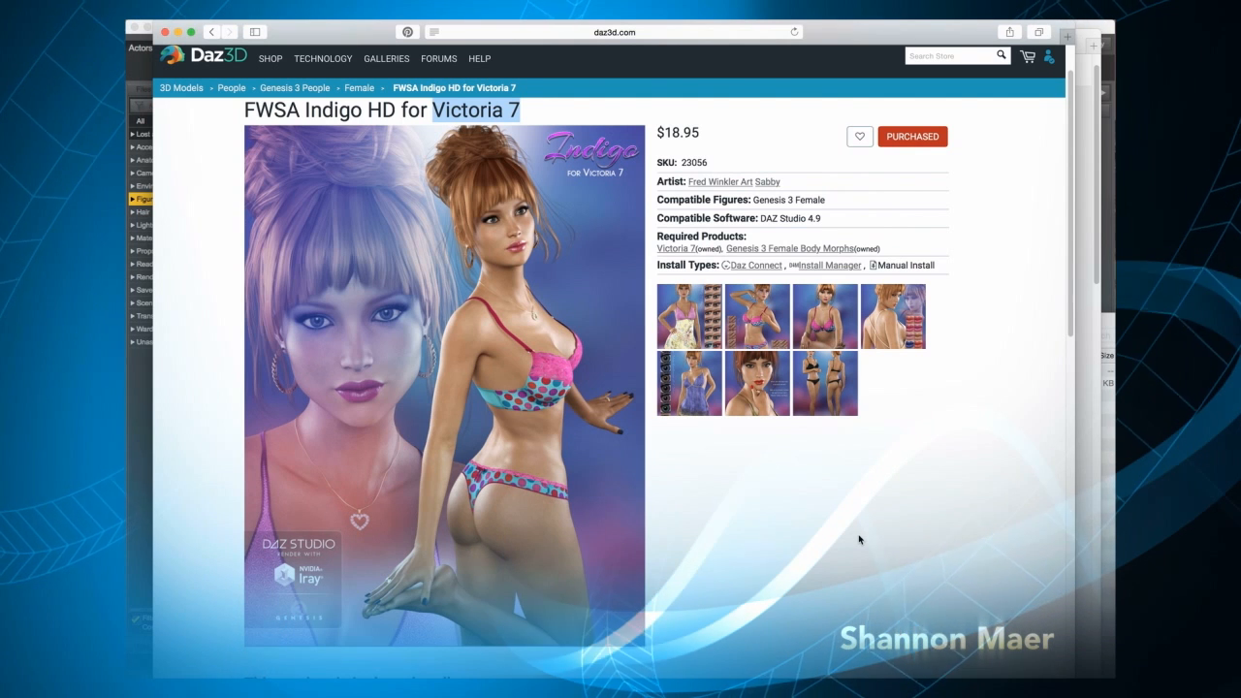
Highlight the compatible figure entry, Genesis 3 Female, on the FWSA Indigo HD for Victoria 7 product page
left_click(976, 510)
triple_click(829, 201)
left_click(828, 200)
triple_click(827, 202)
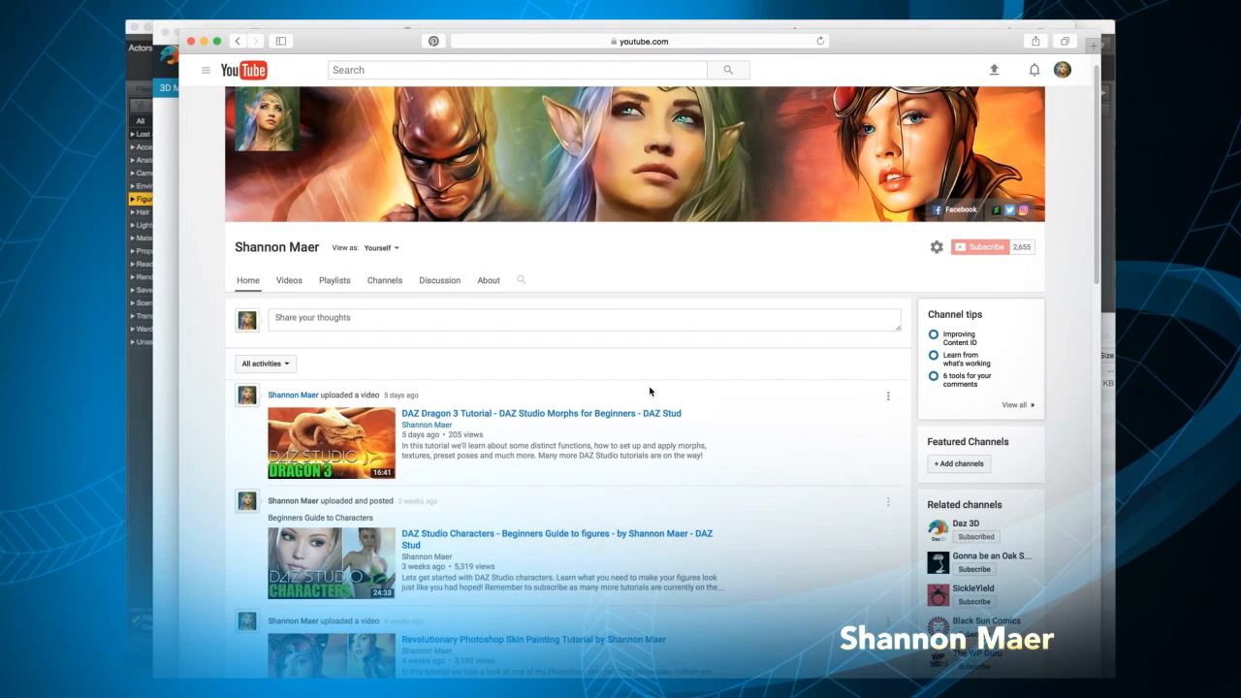
Look over the recent DAZ Studio and Photoshop tutorial uploads on the YouTube channel's home page
scroll(649, 392, "up", 1)
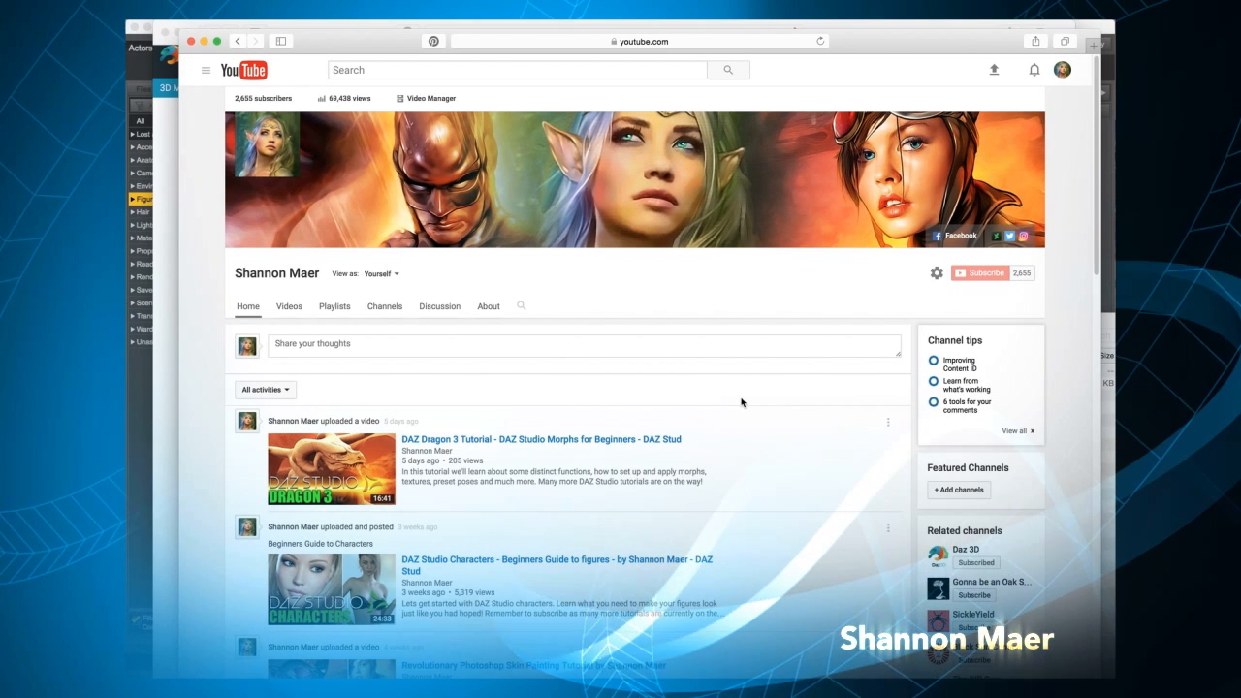
scroll(640, 448, "down", 1)
scroll(623, 456, "down", 3)
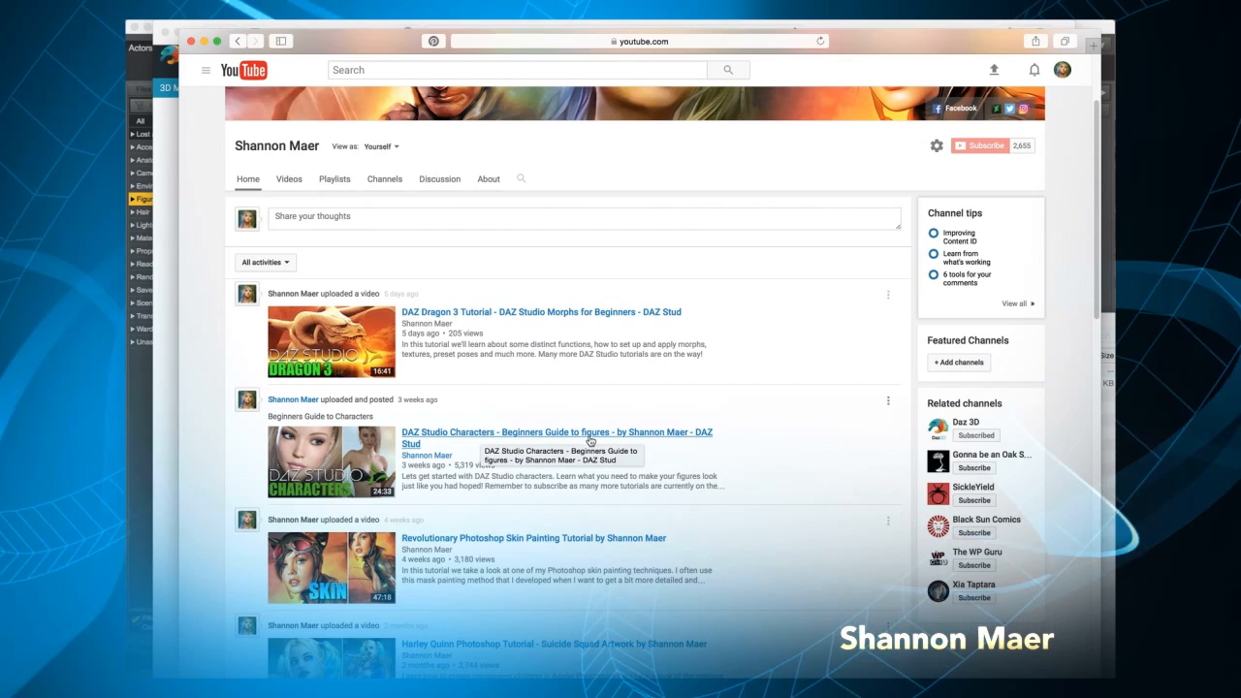
scroll(757, 452, "down", 2)
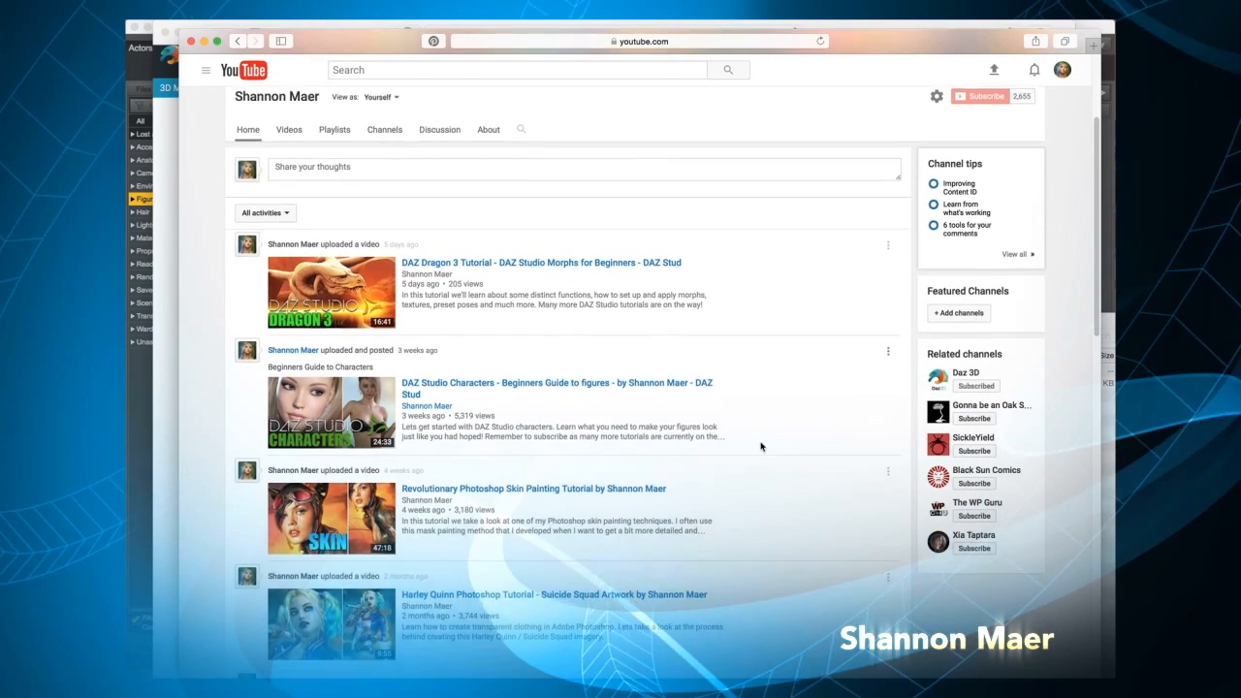
scroll(762, 456, "up", 5)
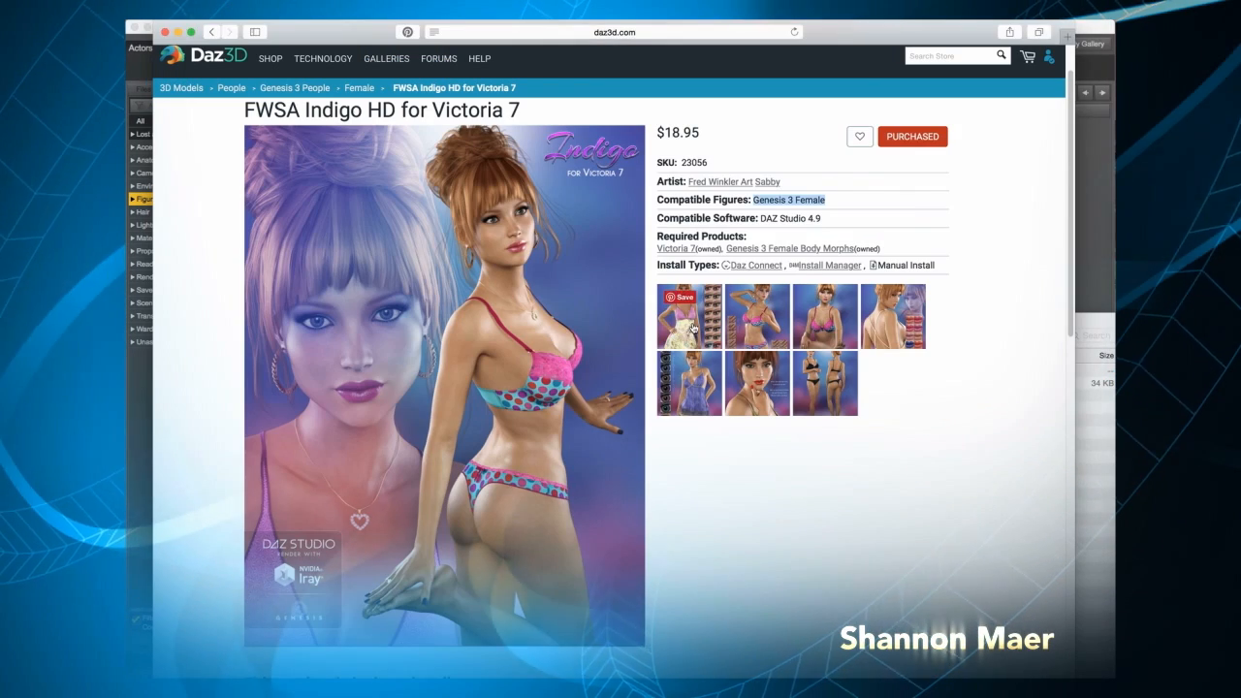
View the FWSA Indigo HD preview images from the first thumbnail through to the last, and close the gallery
left_click(690, 316)
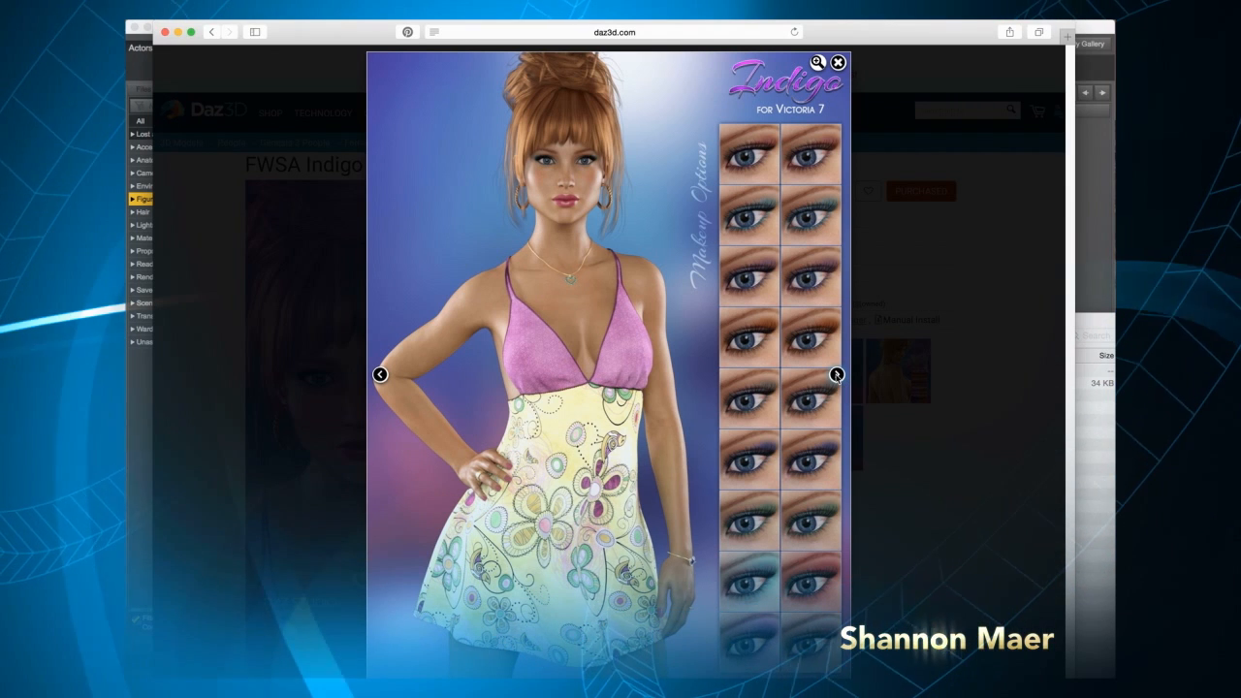
left_click(836, 374)
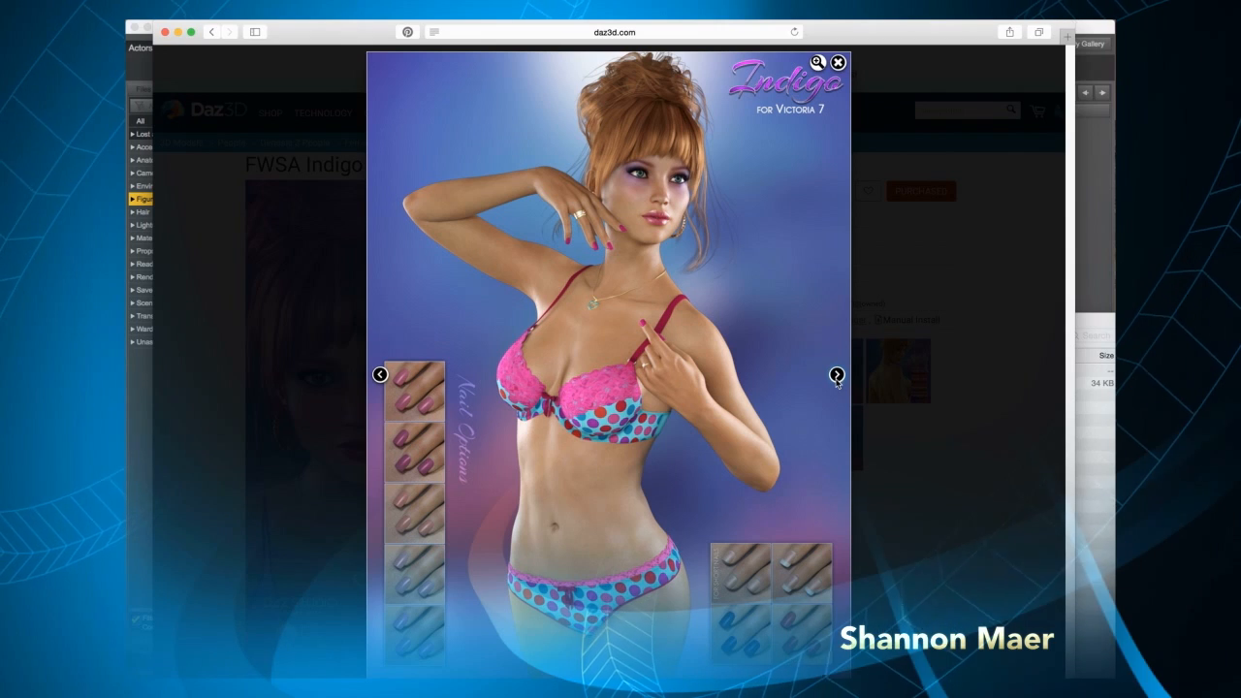
left_click(836, 376)
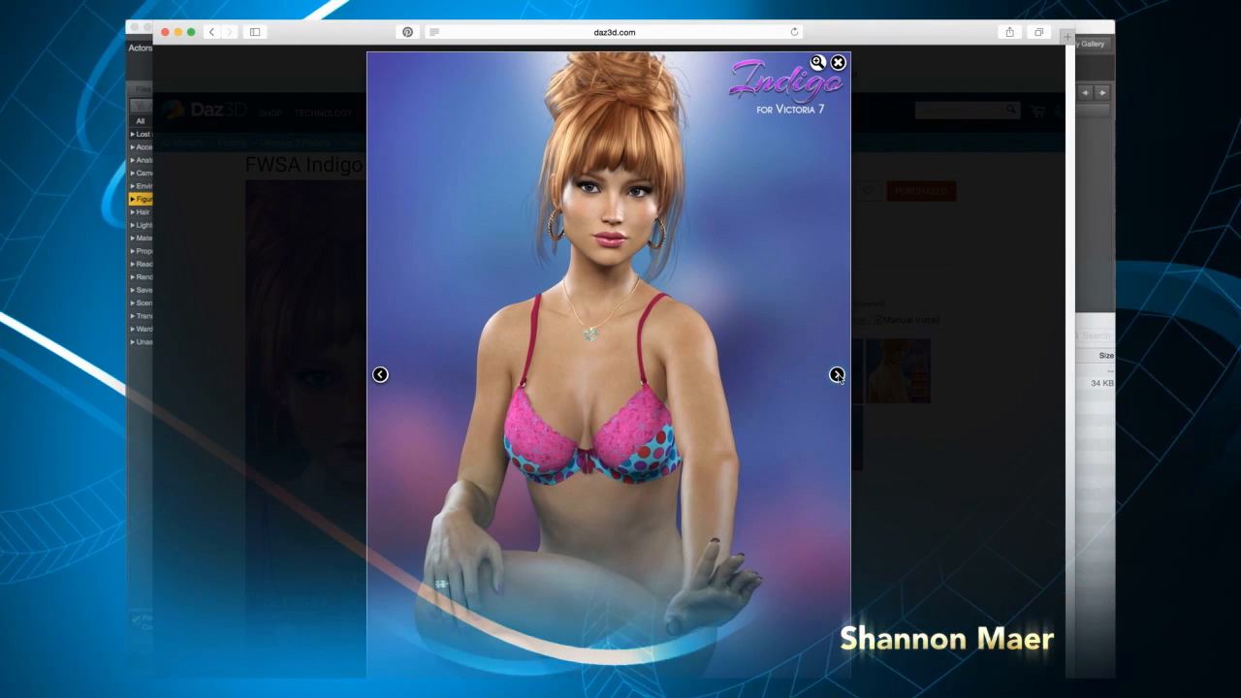
left_click(836, 375)
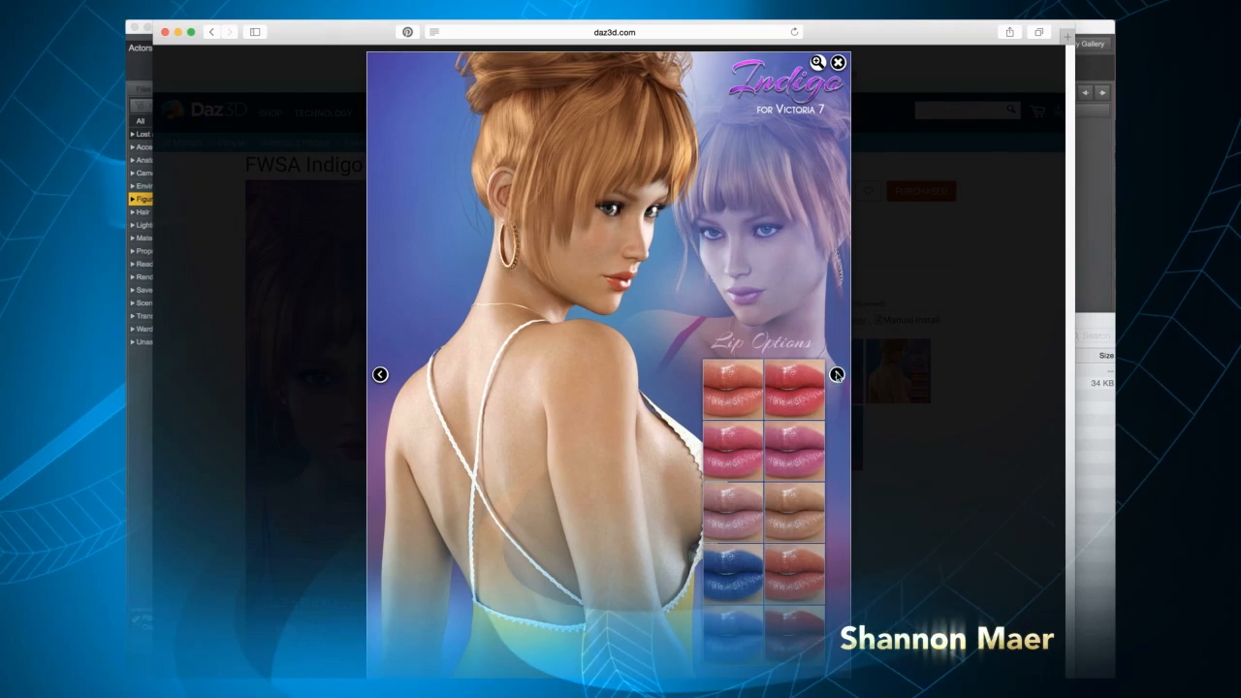
left_click(837, 375)
left_click(837, 376)
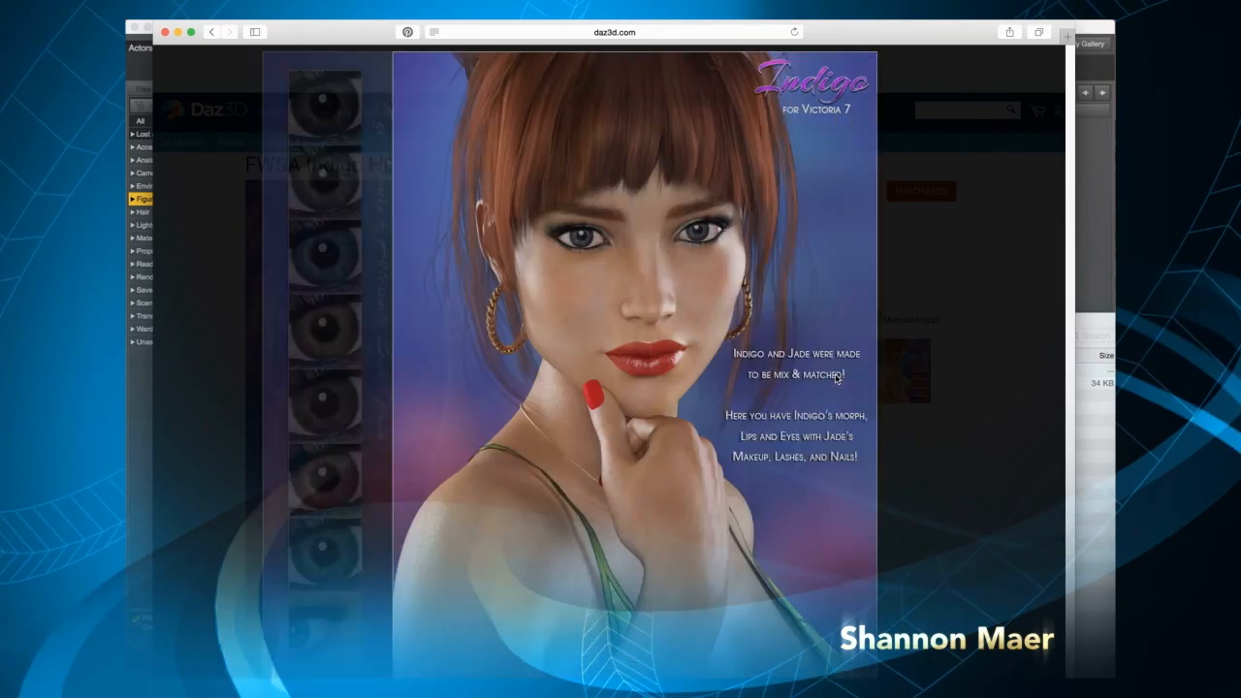
left_click(836, 377)
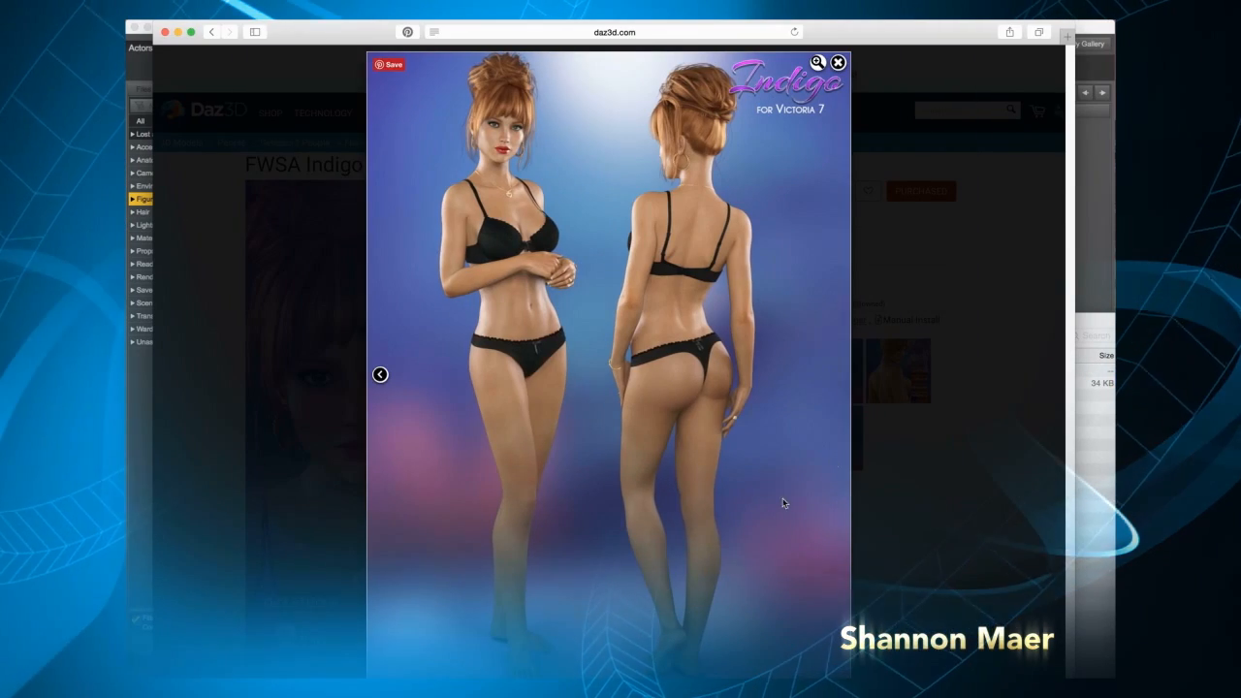
left_click(838, 62)
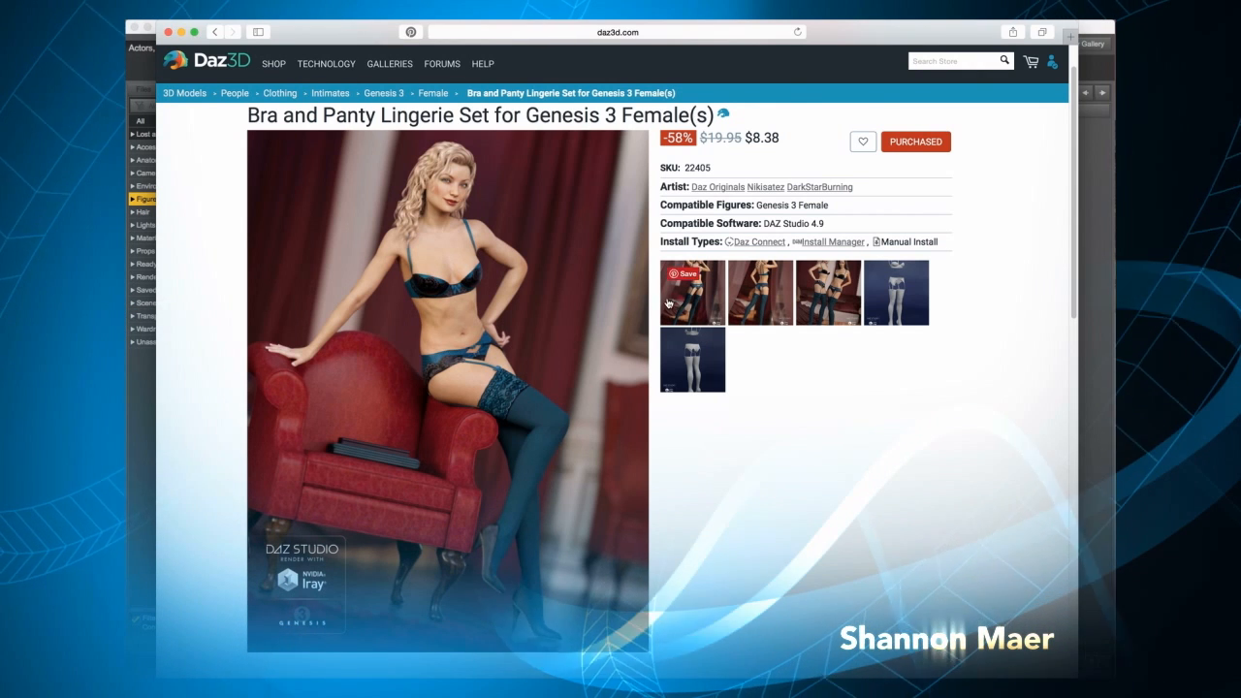
Go through the enlarged preview images of the Bra and Panty Lingerie Set for Genesis 3 Female(s) and close the gallery
mouse_move(664, 367)
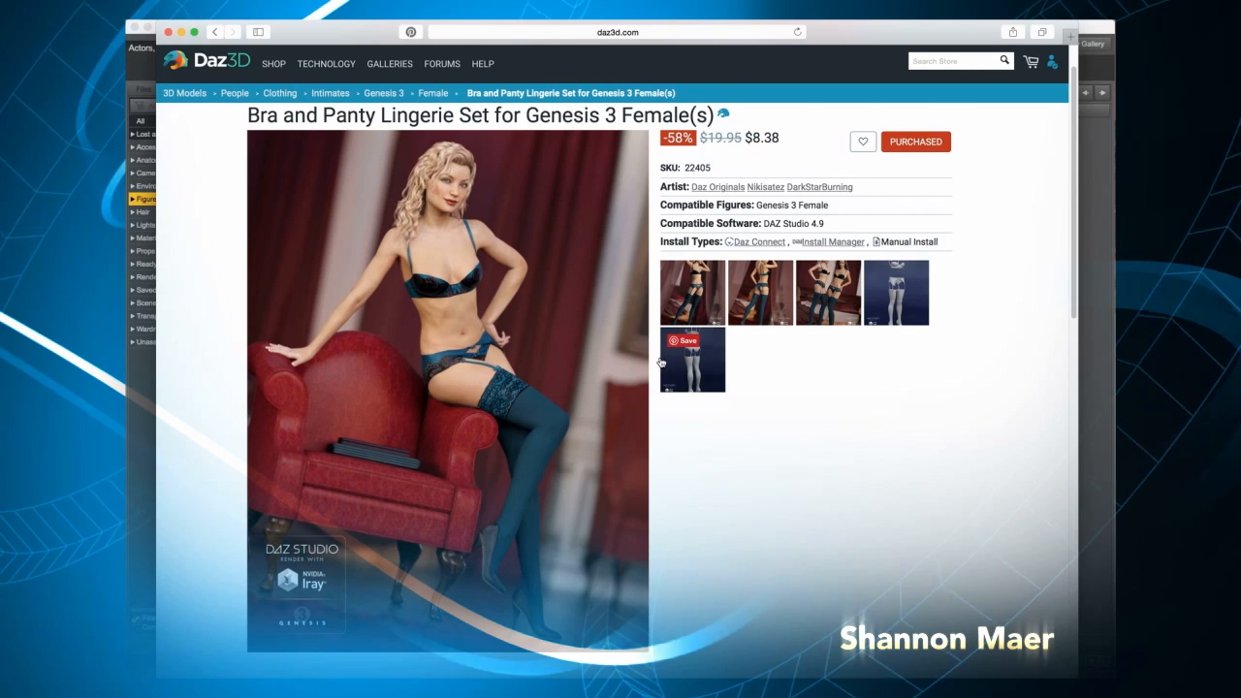
left_click(675, 304)
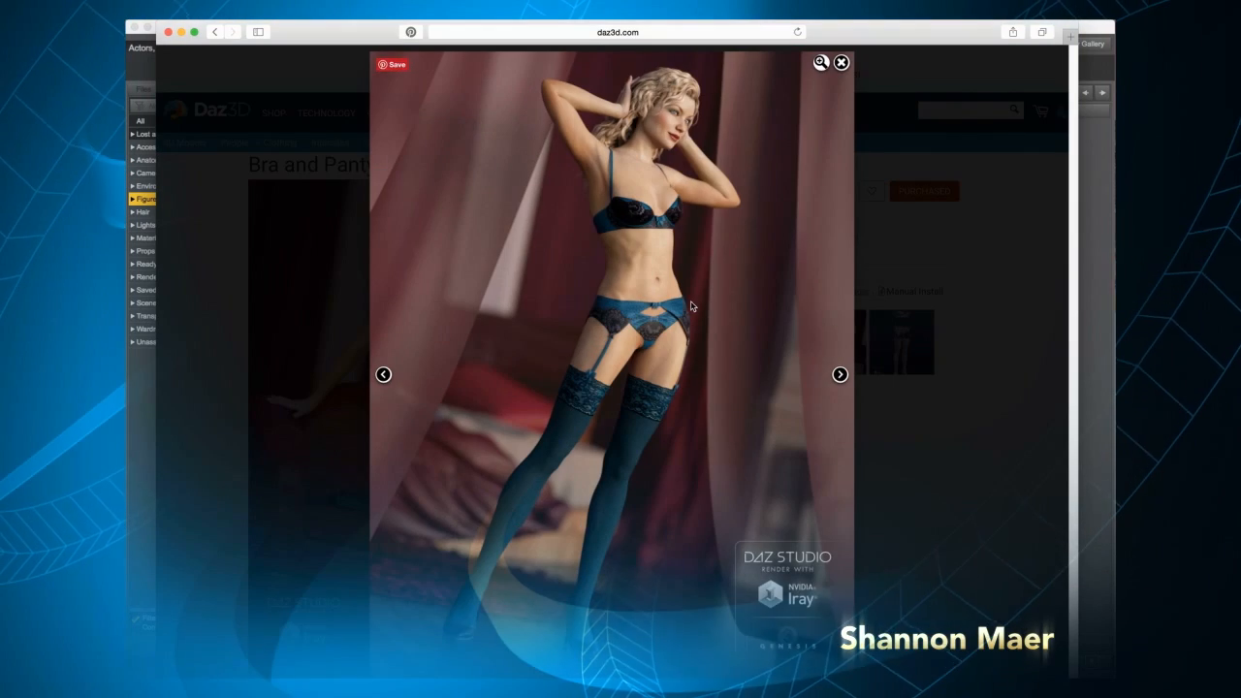
left_click(840, 374)
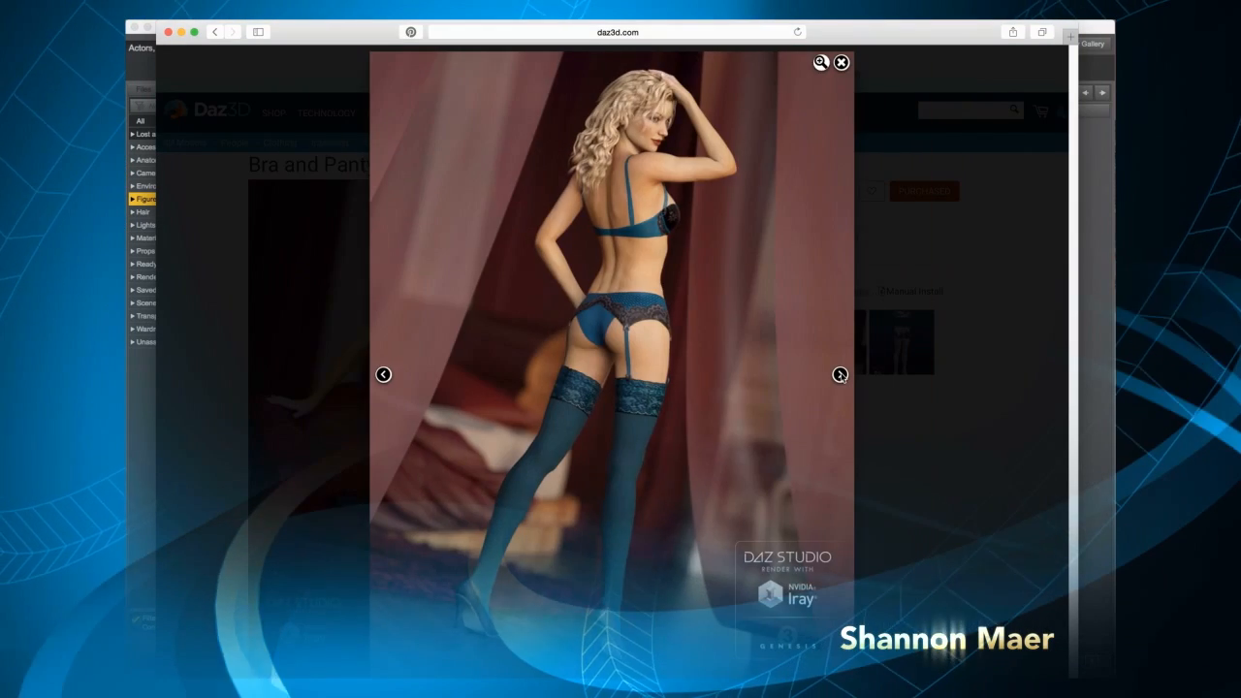
left_click(840, 376)
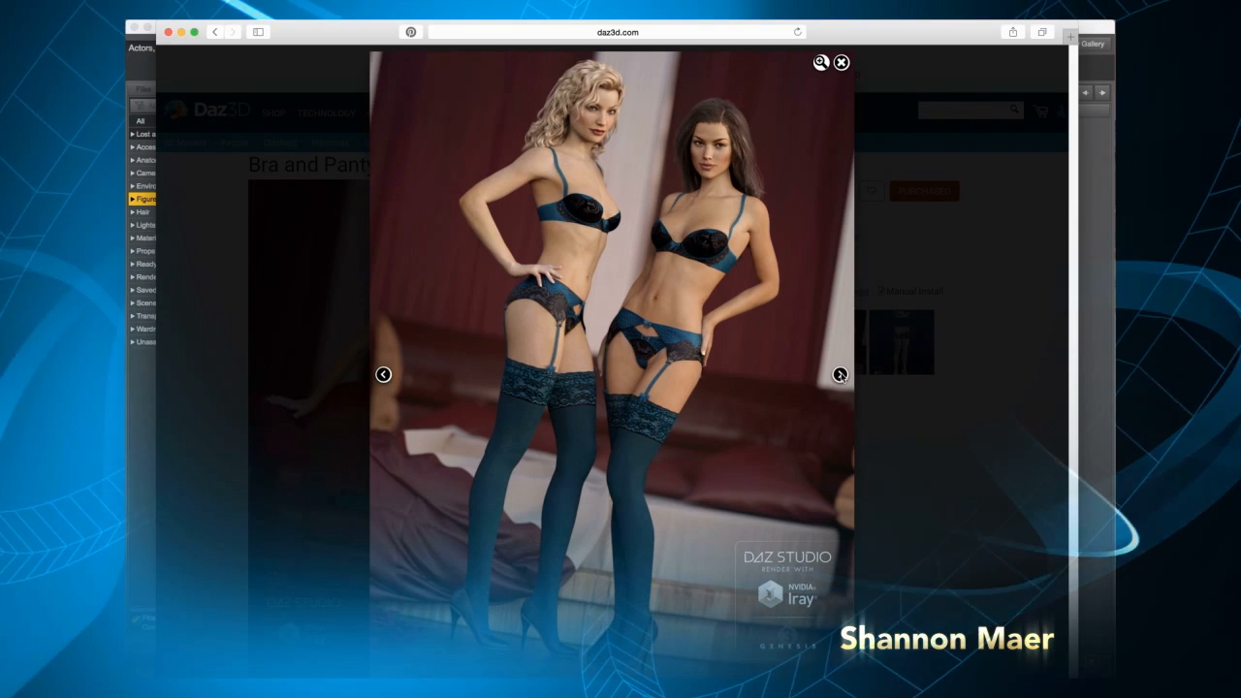
left_click(840, 375)
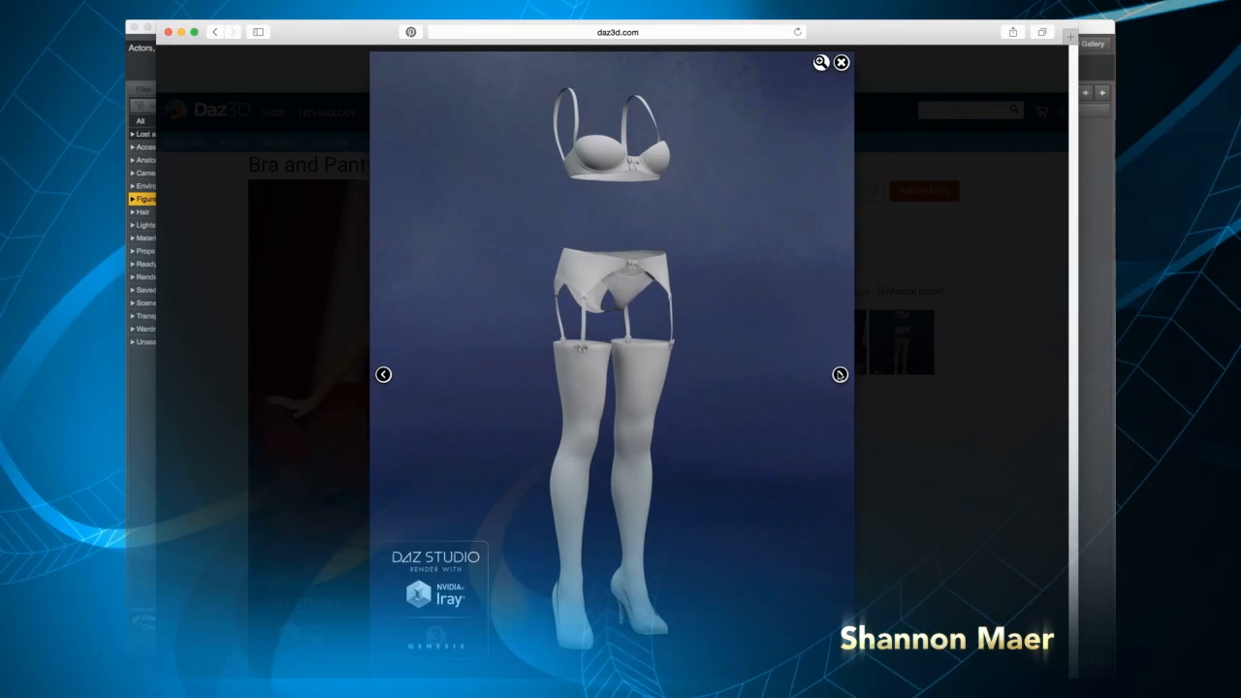
left_click(840, 375)
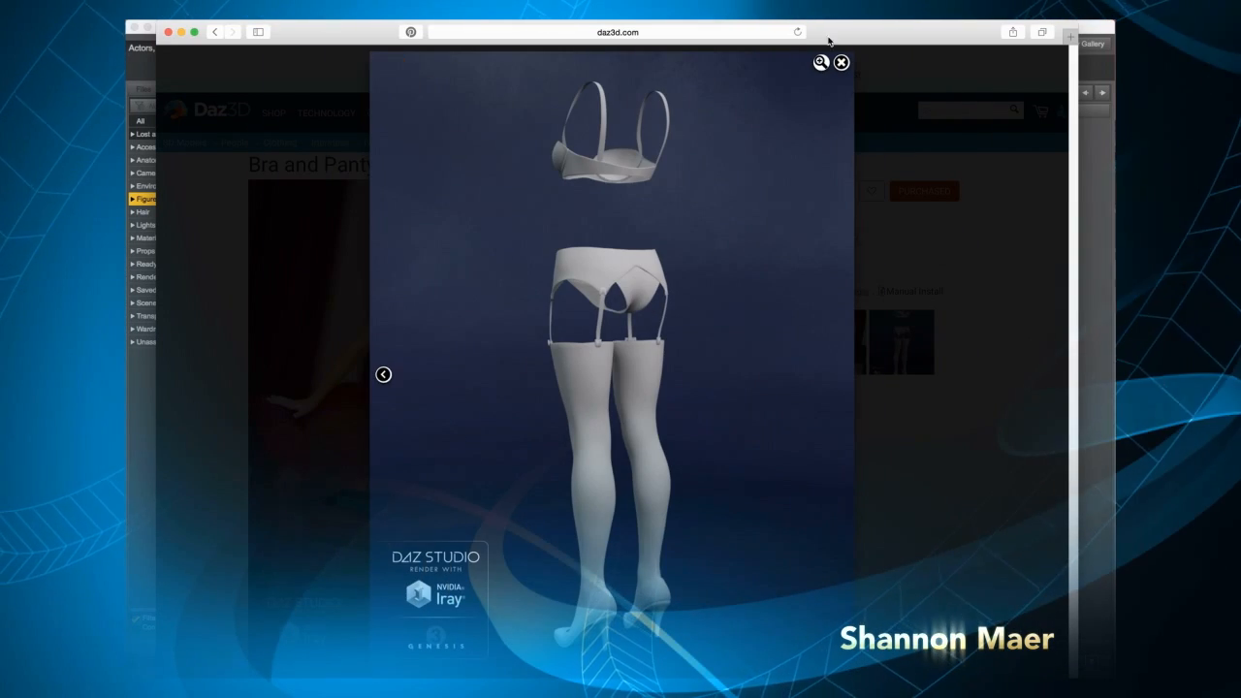
left_click(842, 63)
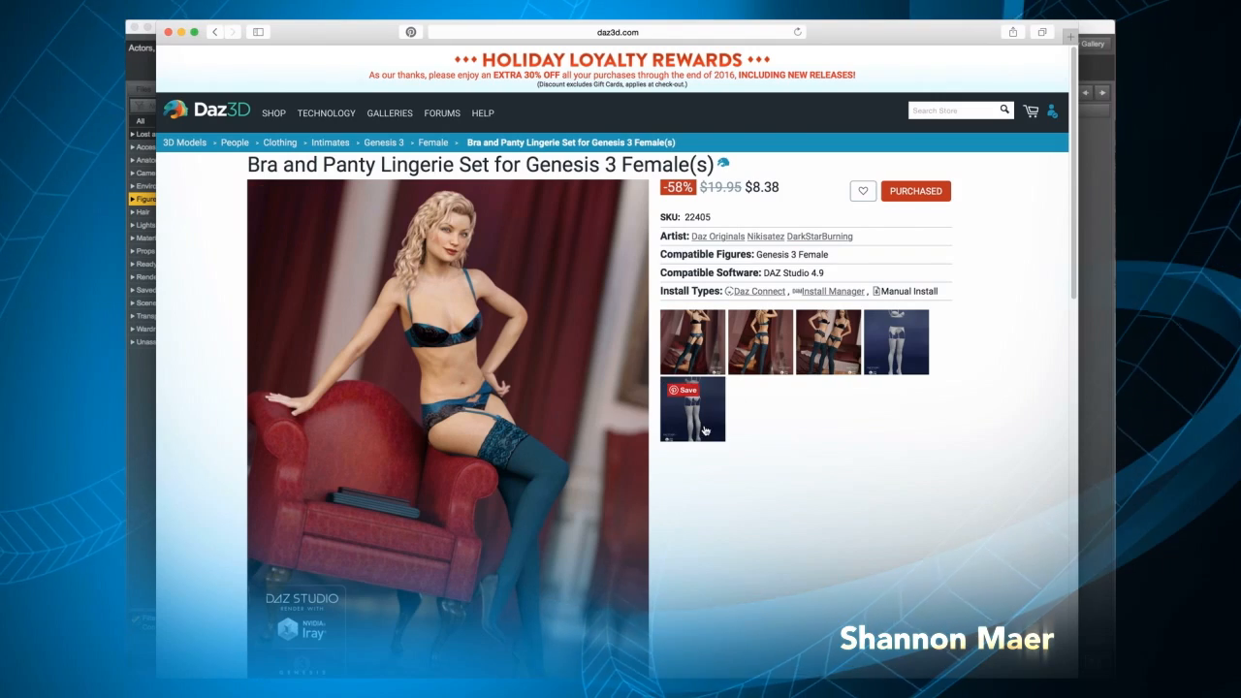
Enlarge the lingerie set's untextured rear view and its main promotional image, closing each one after viewing
left_click(705, 431)
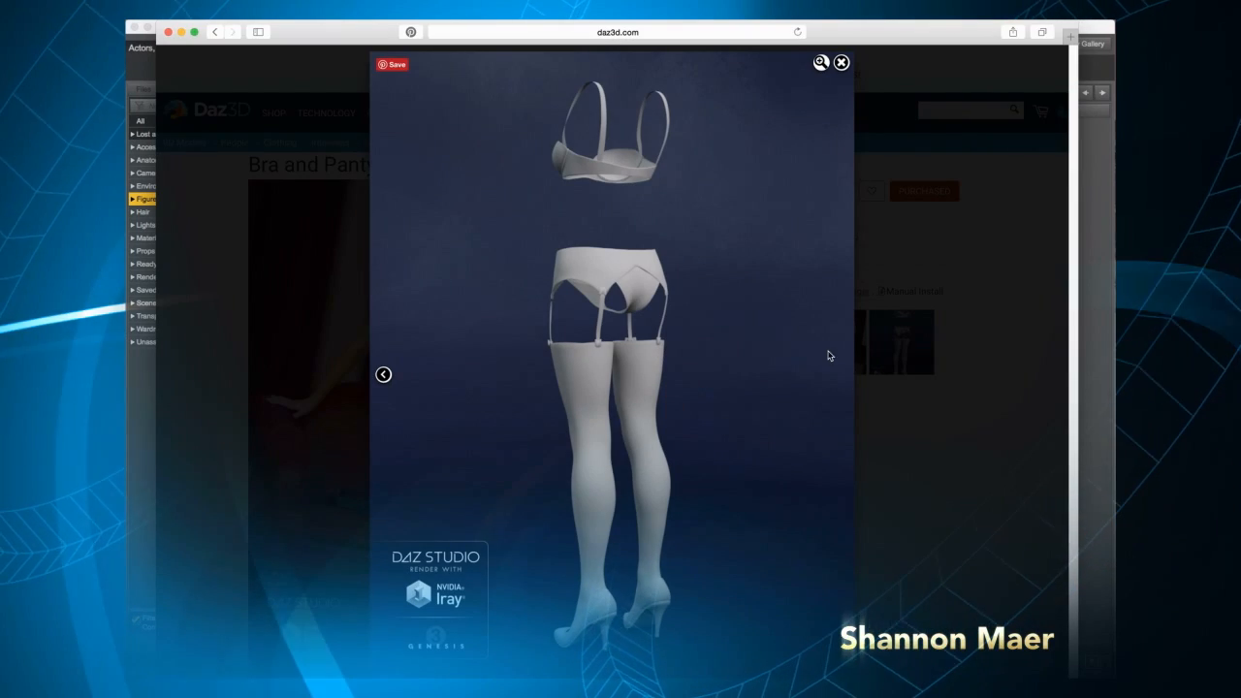
left_click(841, 63)
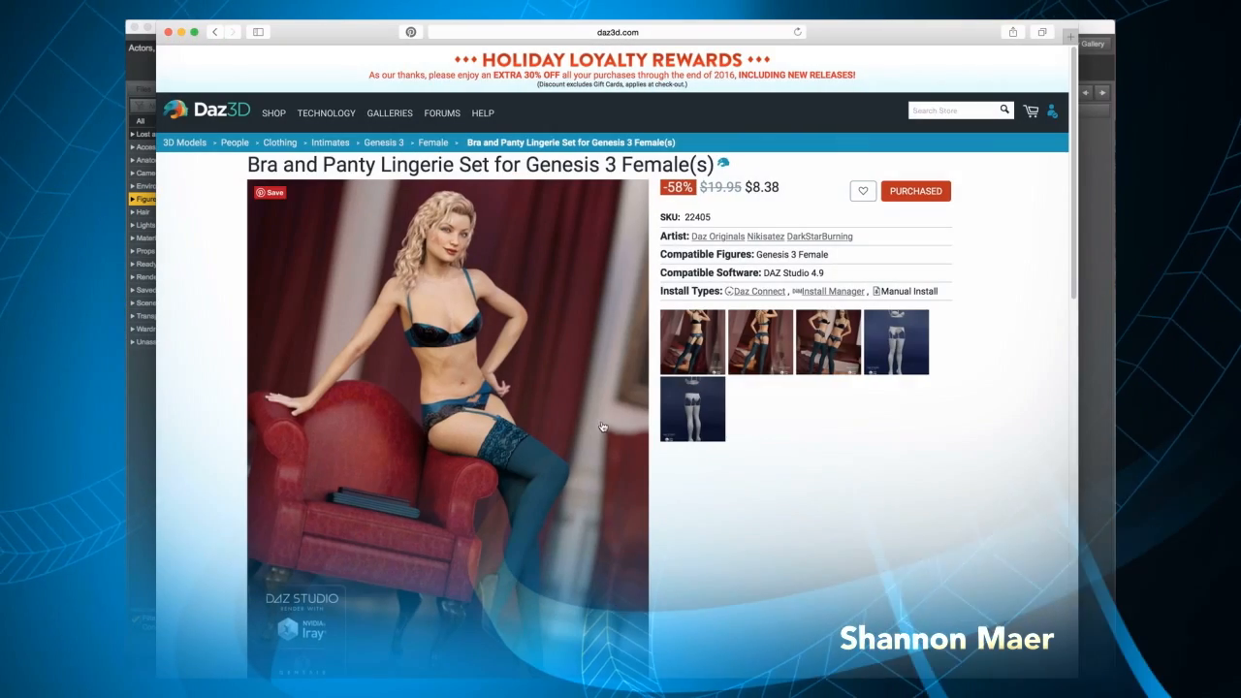
left_click(602, 427)
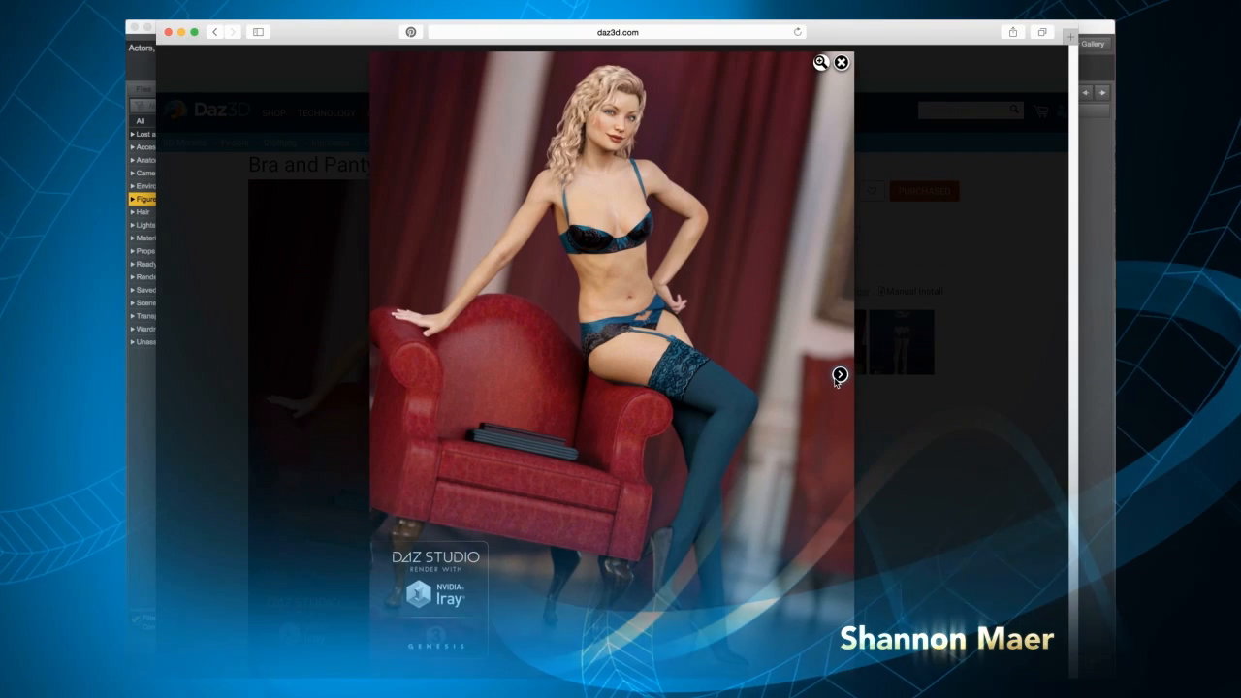
left_click(842, 64)
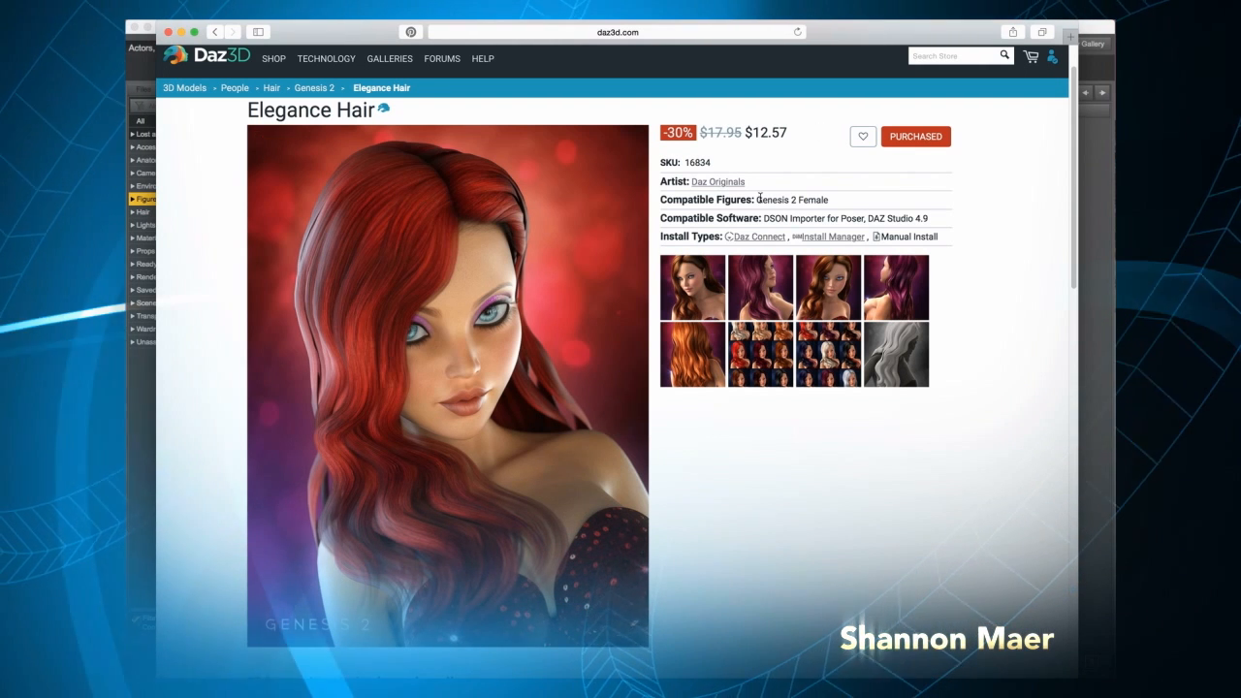
Highlight Genesis 2 Female as Elegance Hair's compatible figure and view its preview images through to the untextured hair model
left_click_drag(757, 198, 827, 199)
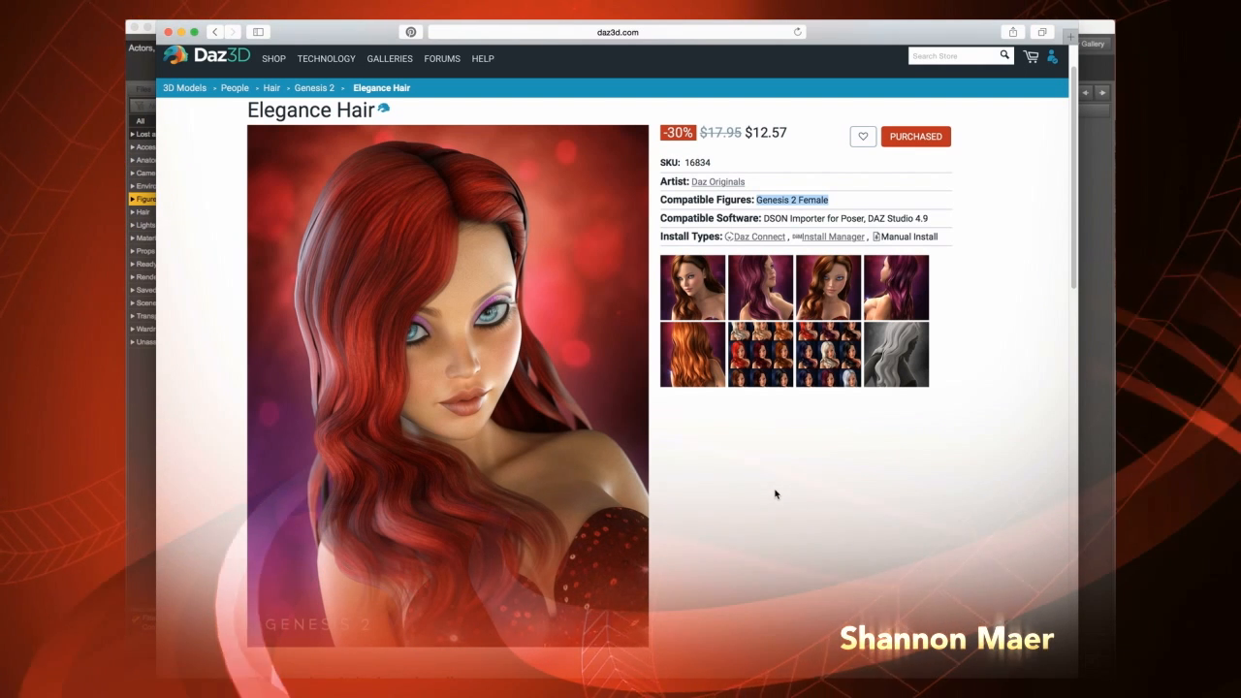
left_click(699, 298)
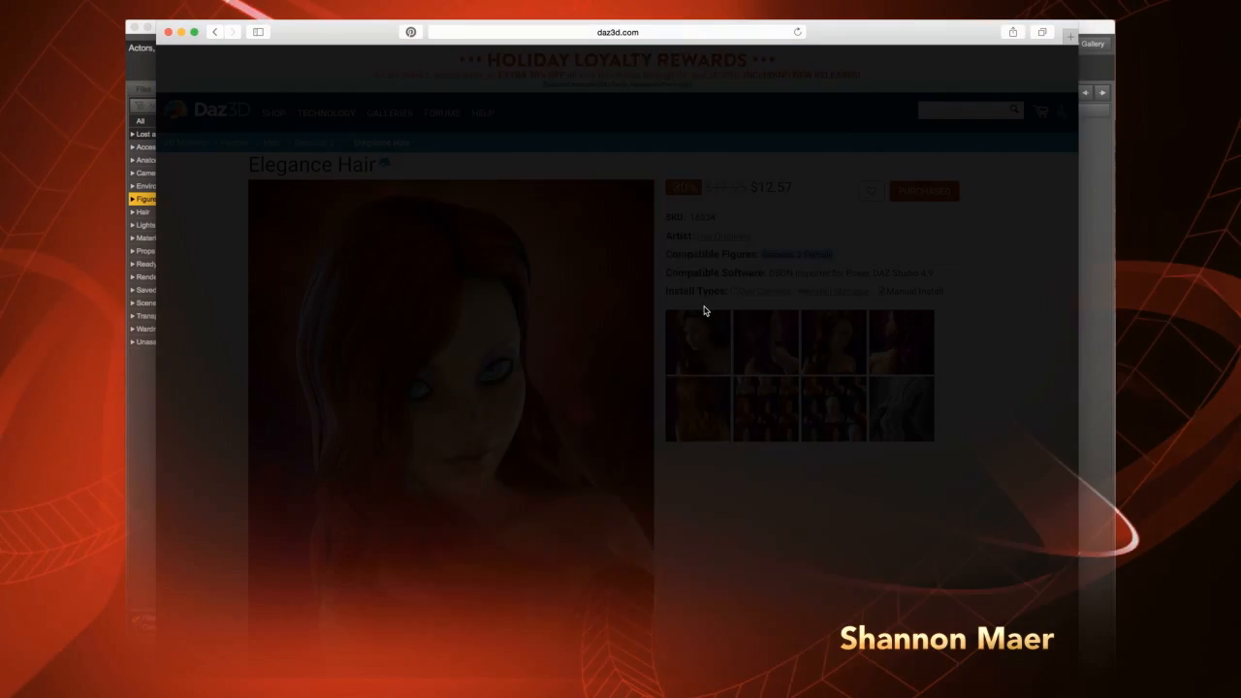
left_click(840, 377)
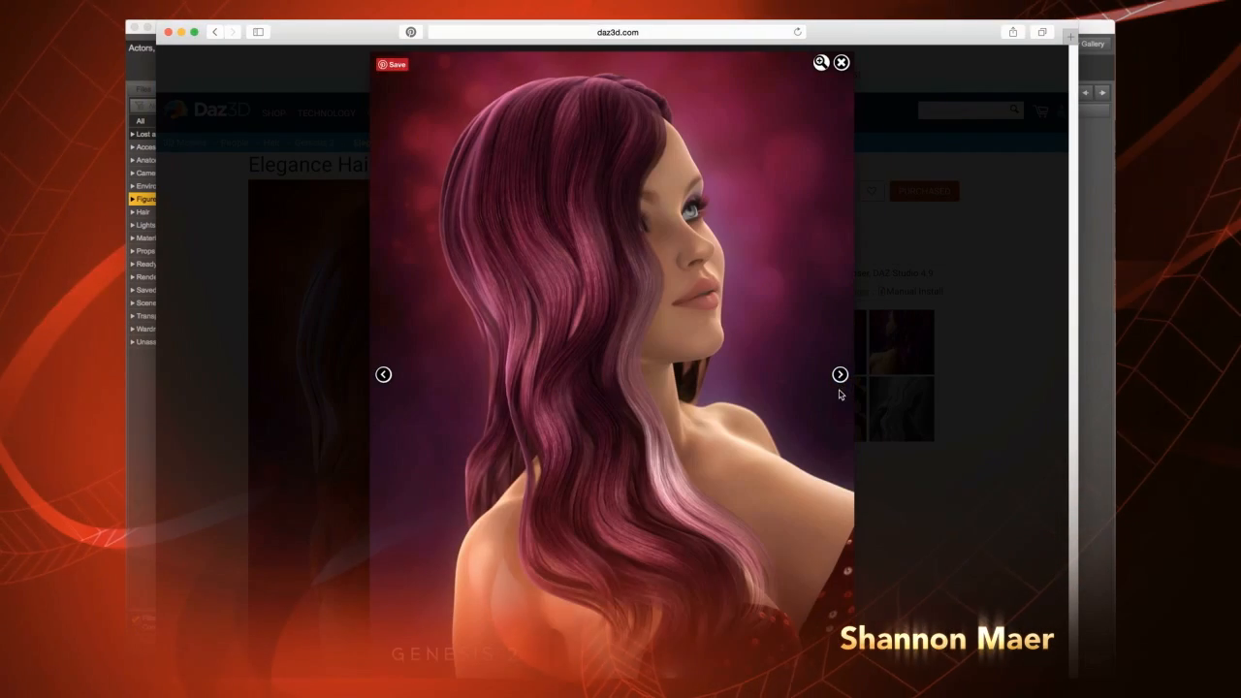
left_click(840, 376)
left_click(840, 375)
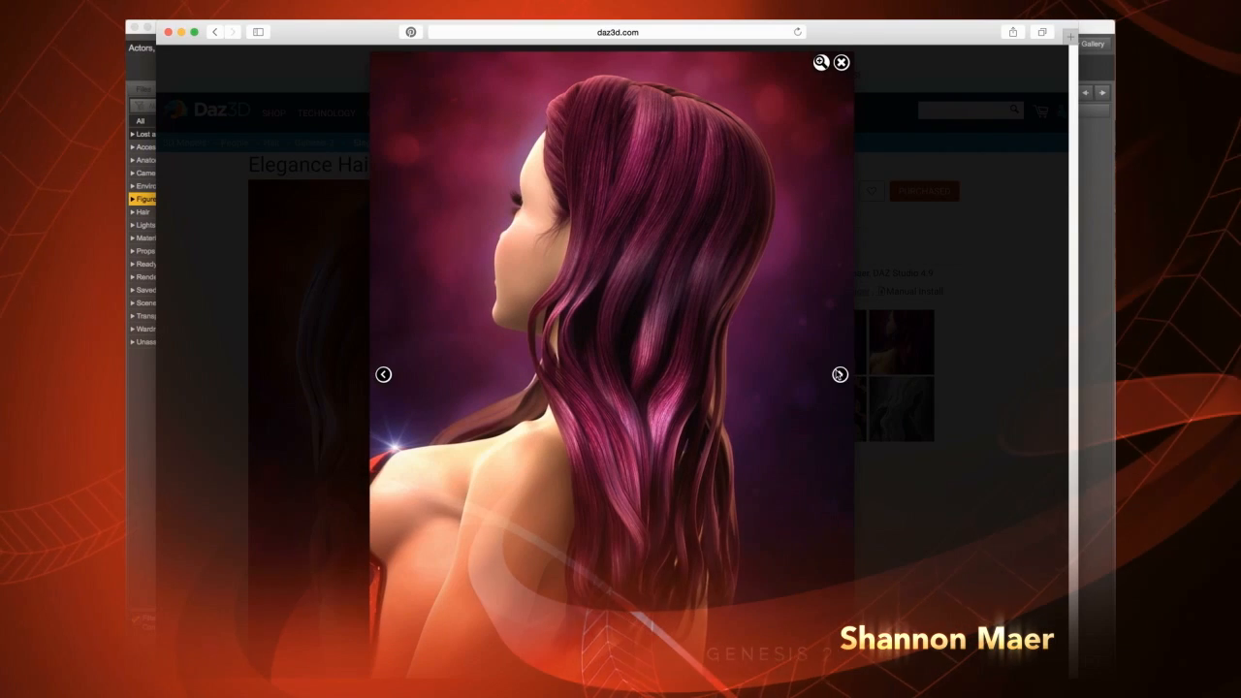
left_click(839, 375)
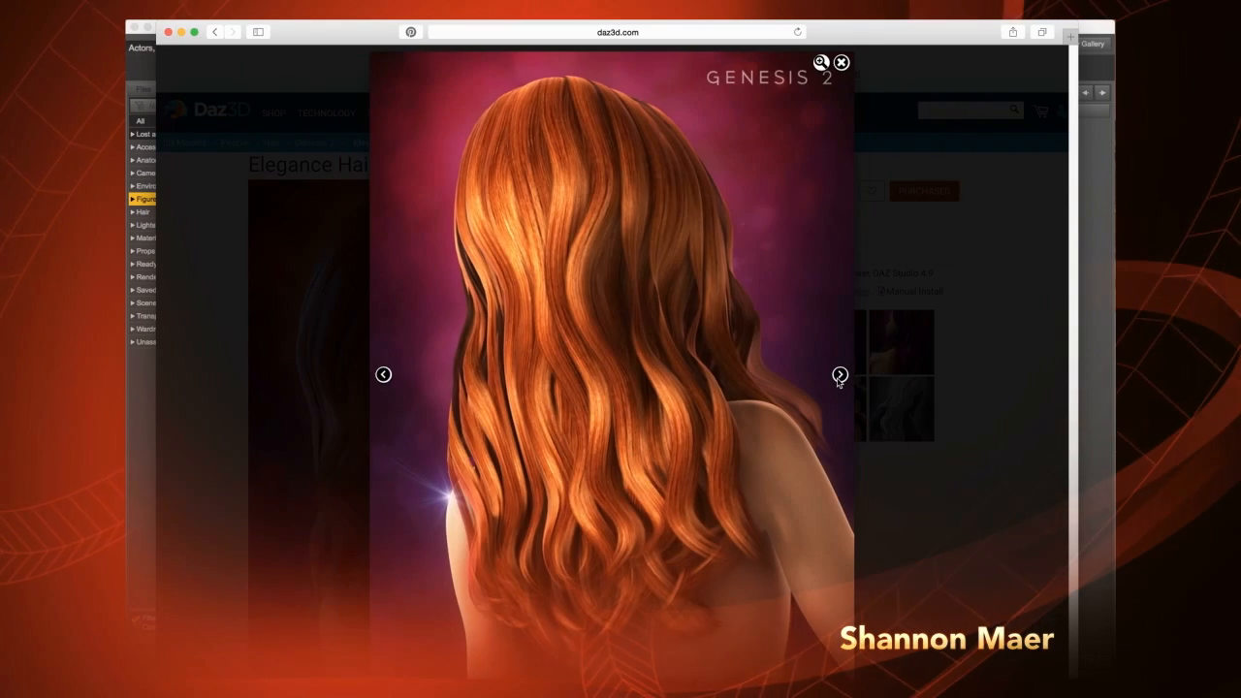
left_click(839, 375)
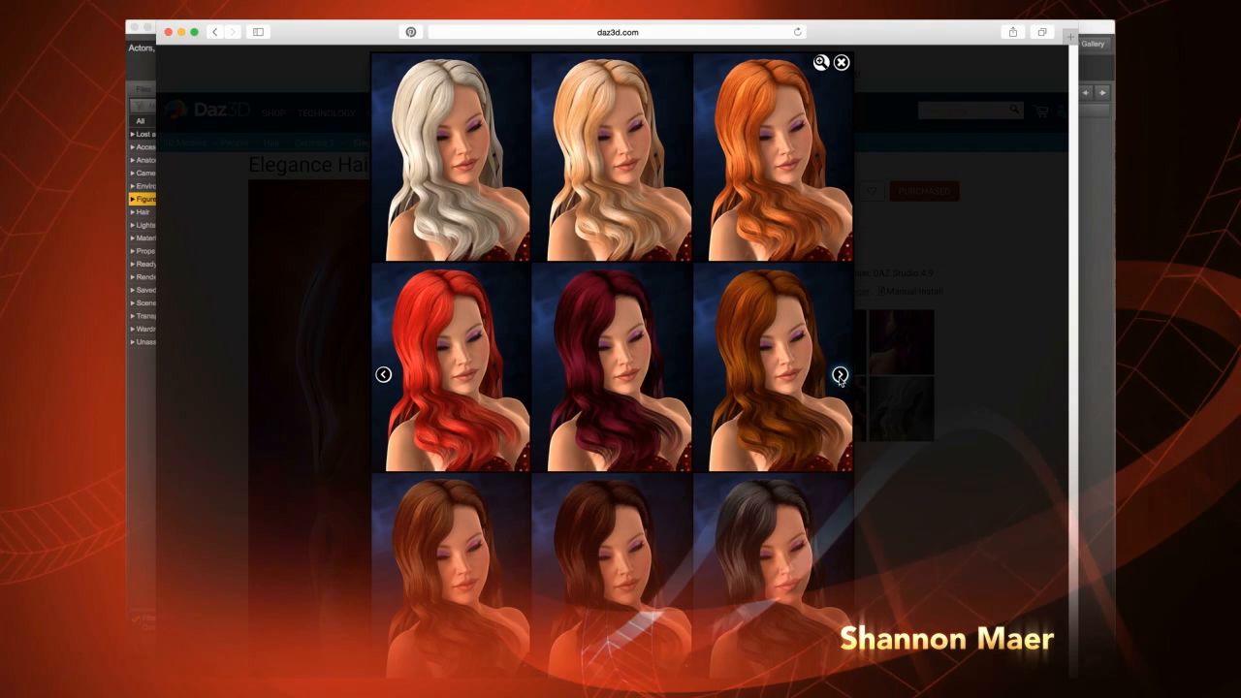
left_click(840, 375)
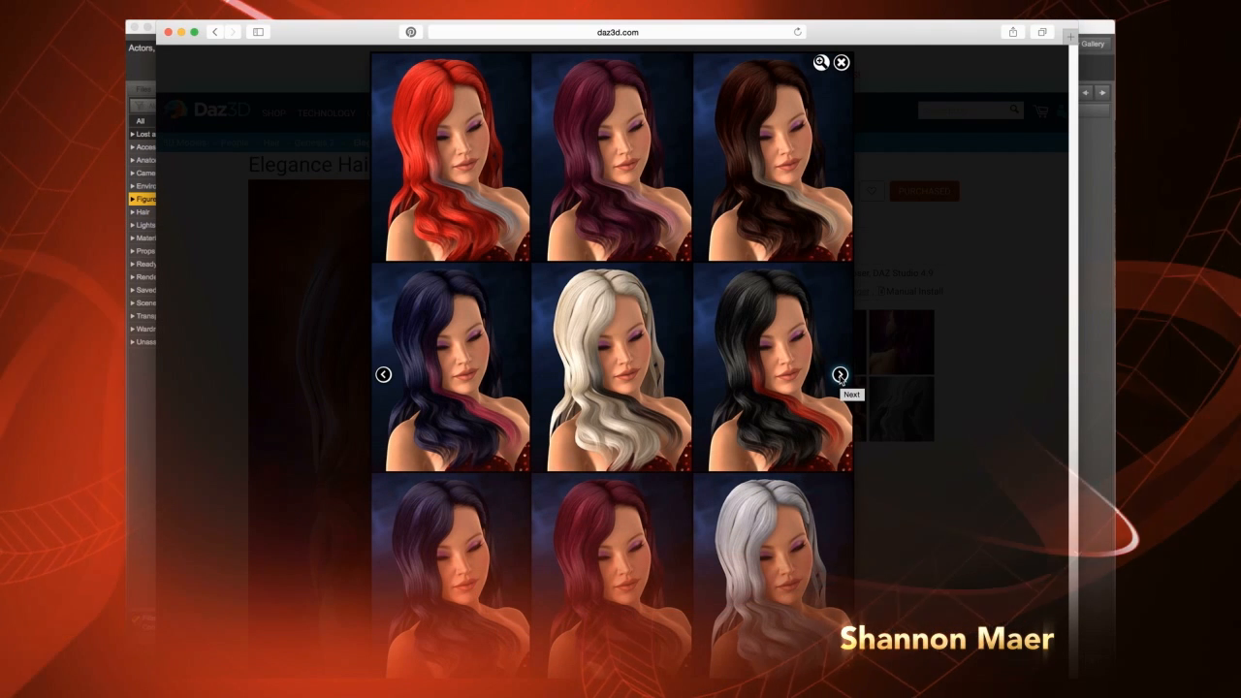
left_click(840, 376)
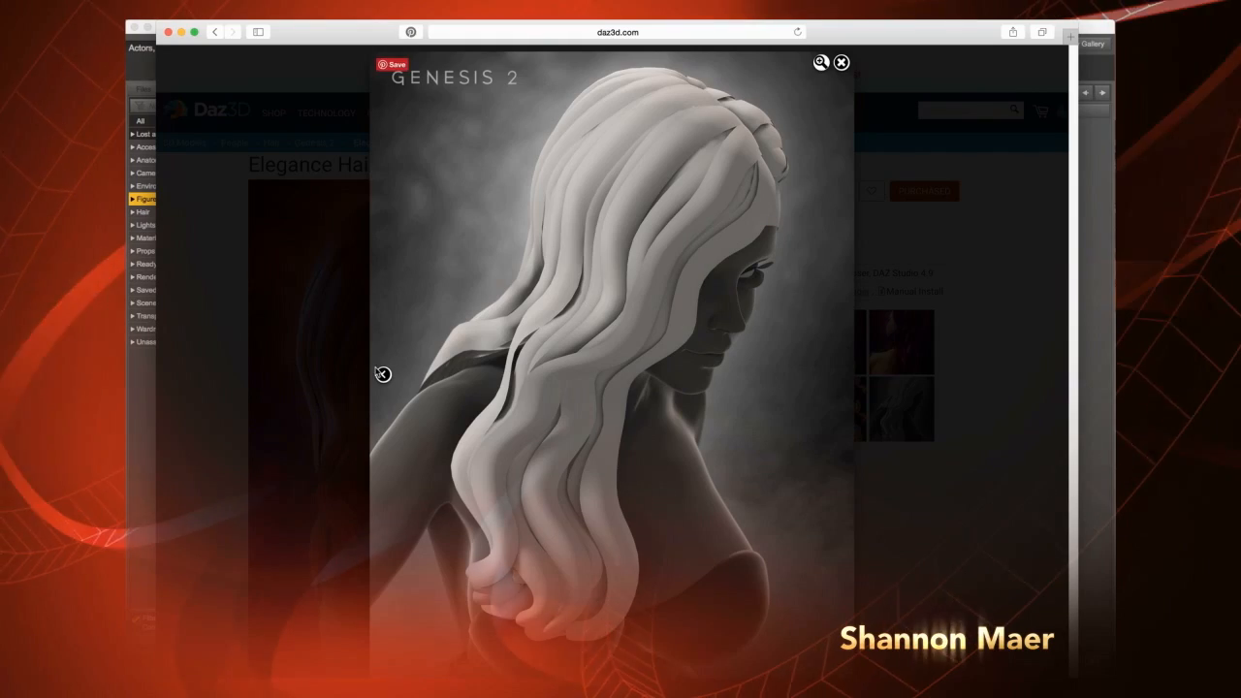
Go back through the Elegance Hair color charts and hair views to the front portrait, and close the gallery
left_click(383, 374)
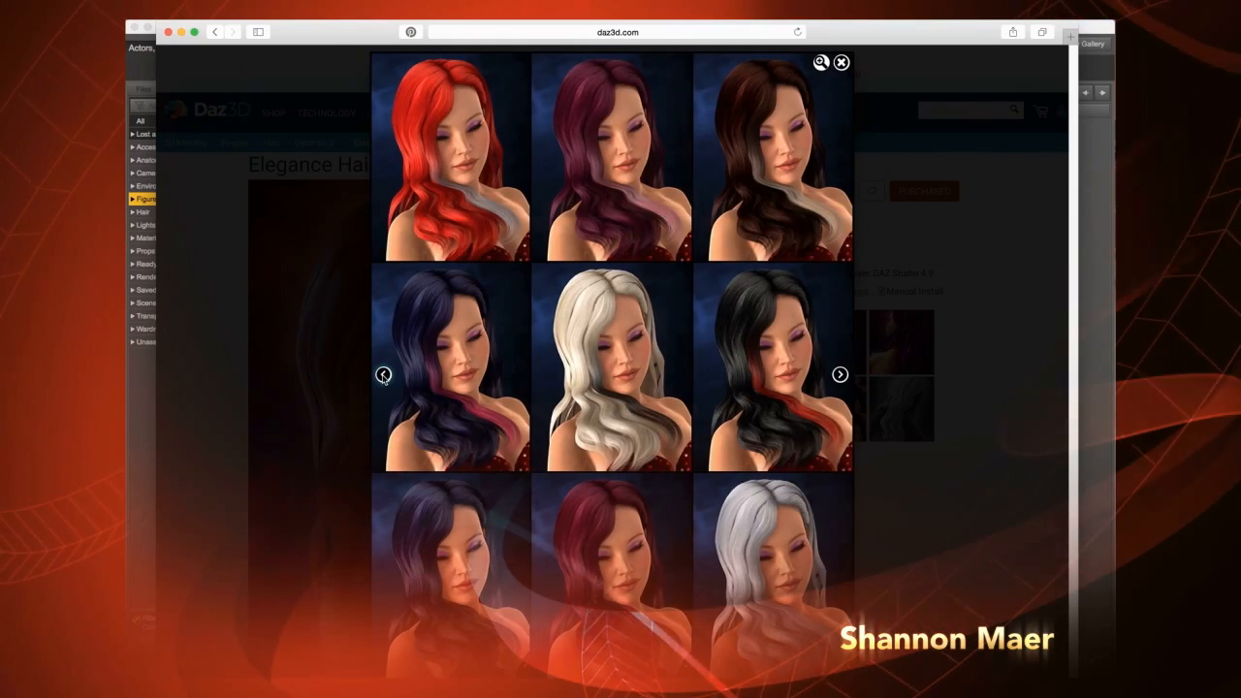
left_click(383, 375)
left_click(383, 374)
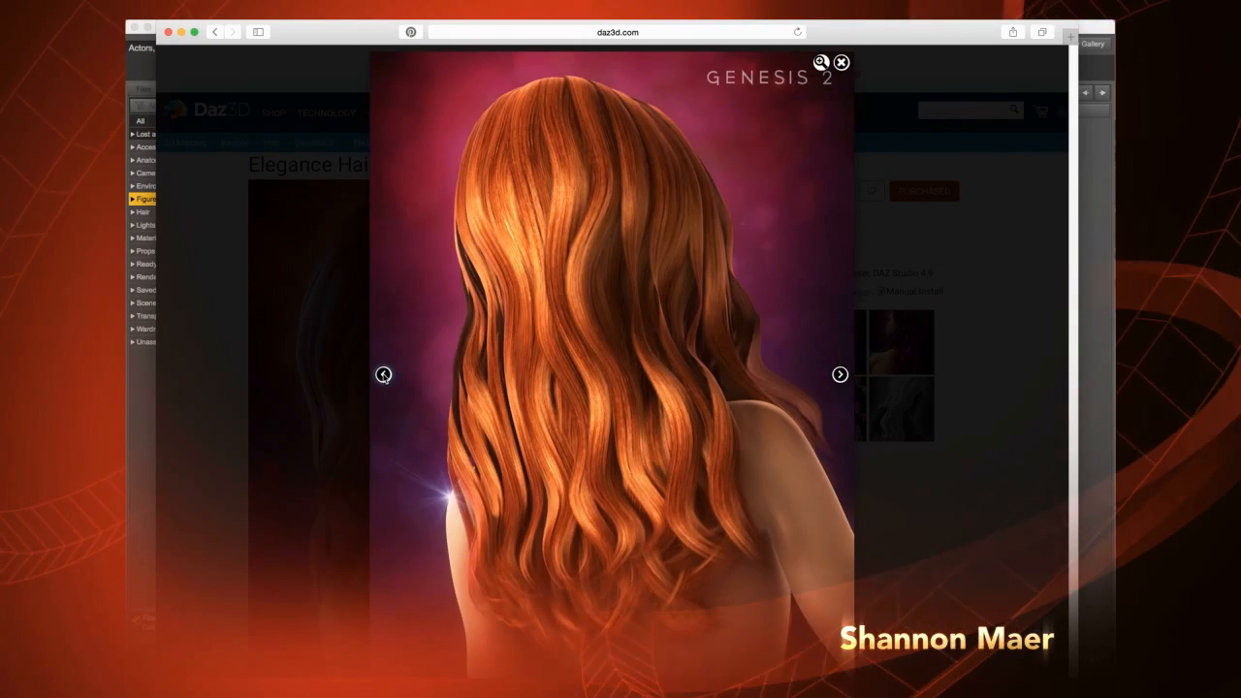
left_click(383, 374)
left_click(383, 374)
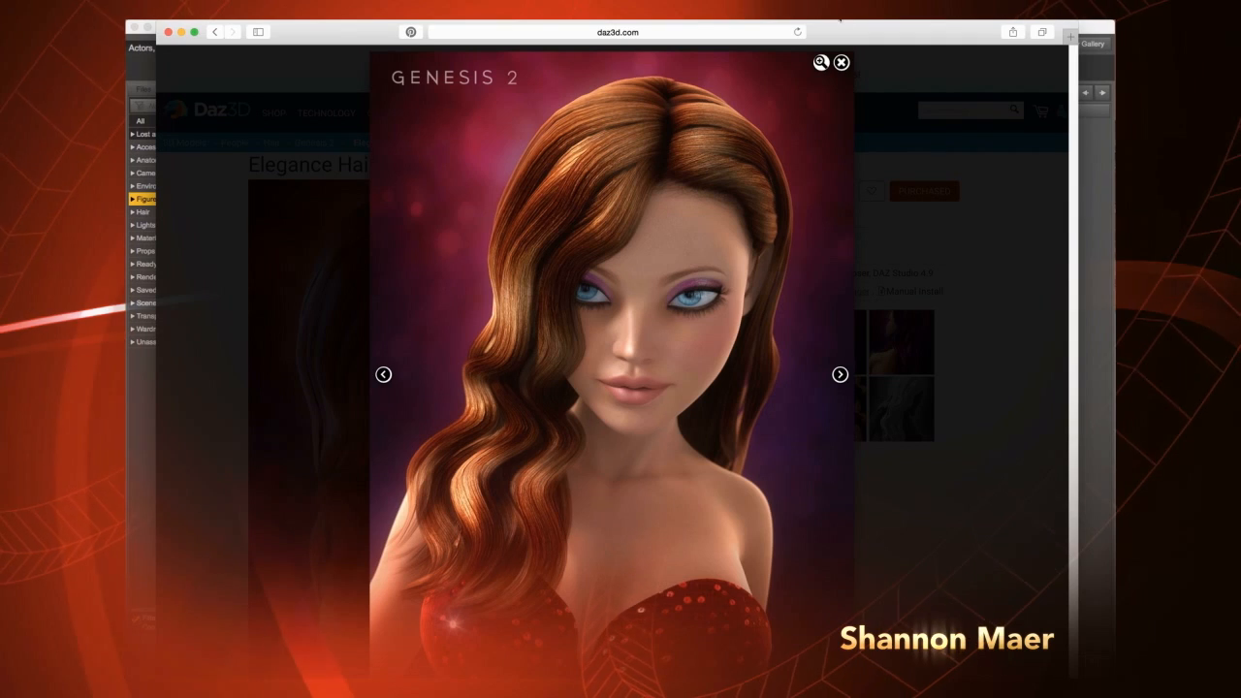
left_click(842, 62)
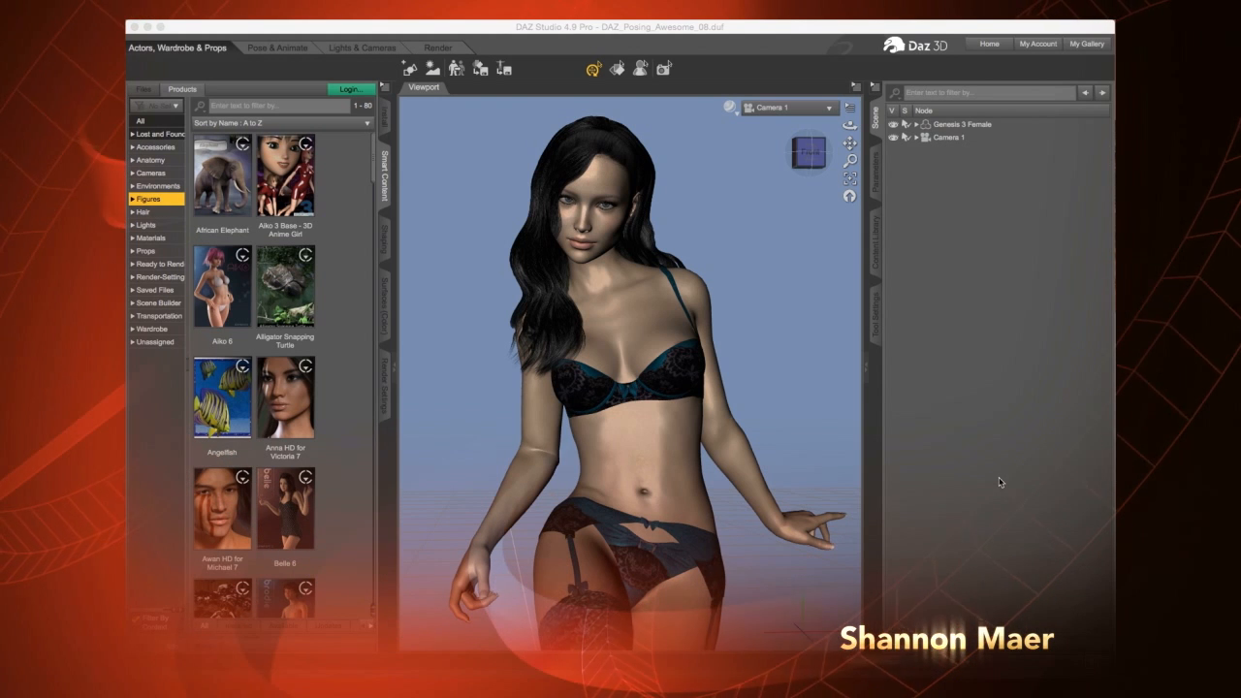
Move Camera 1 in for a close view of the Genesis 3 Female's face and shoulders
left_click(813, 154)
left_click_drag(809, 153, 838, 153)
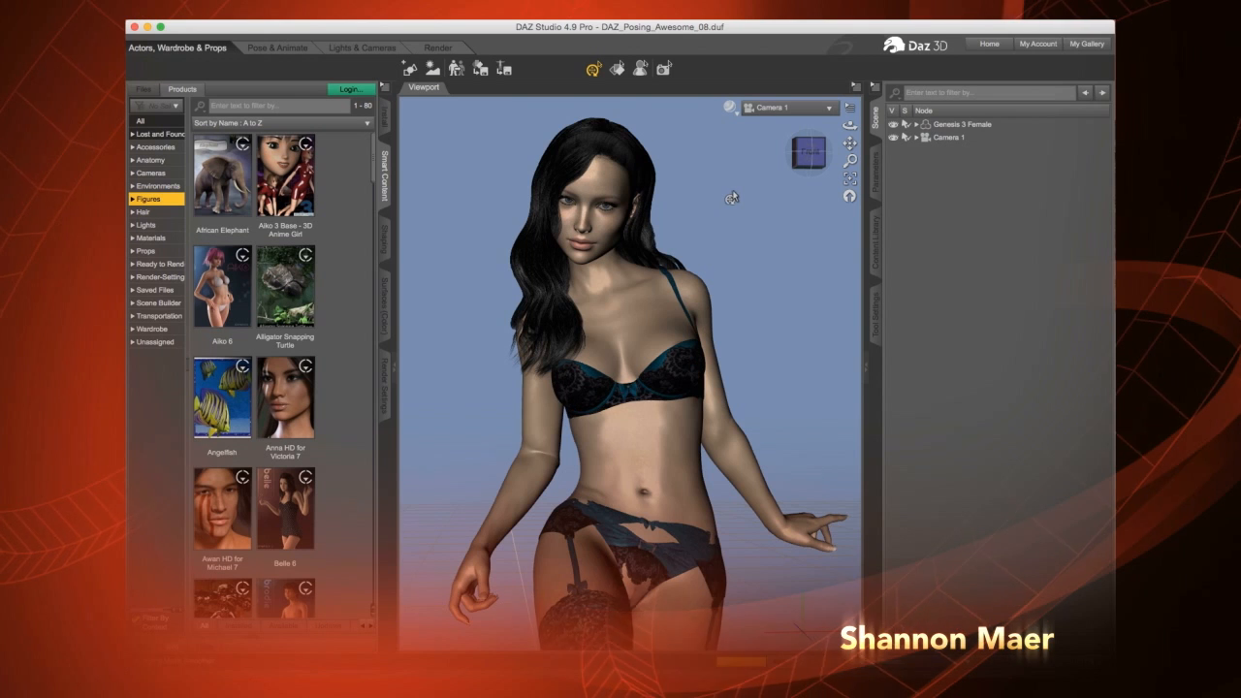
scroll(732, 198, "up", 3)
left_click_drag(850, 144, 883, 310)
scroll(765, 284, "up", 2)
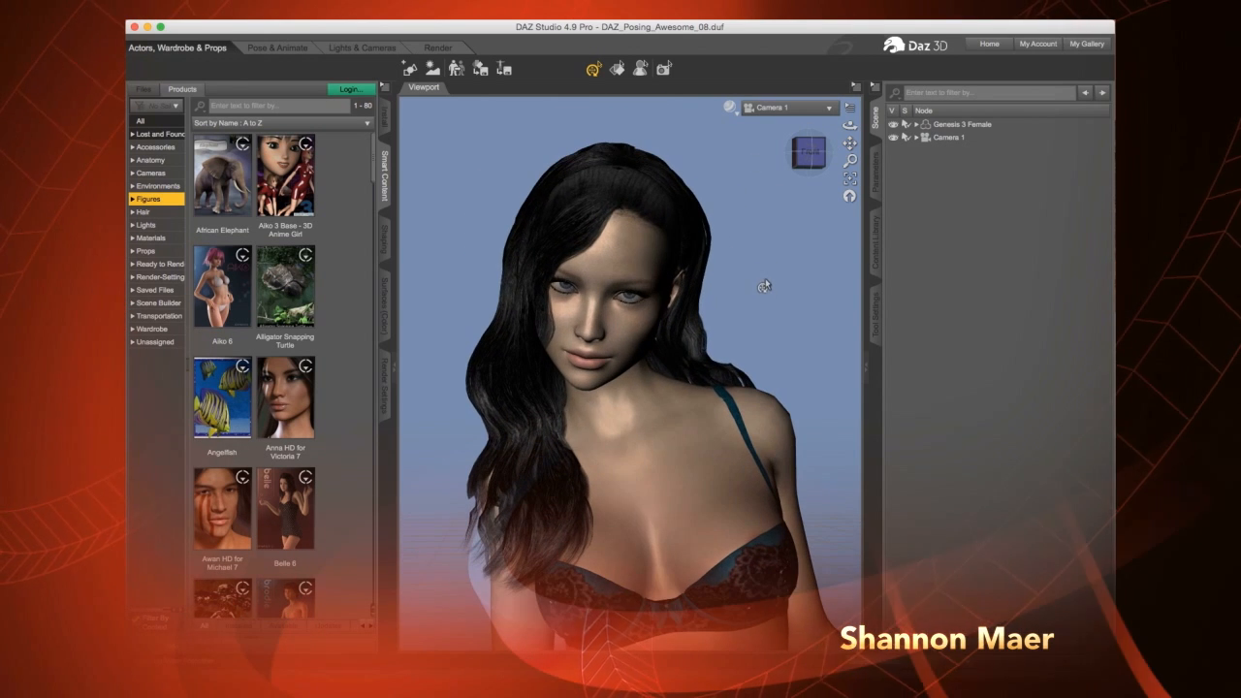
mouse_move(809, 154)
left_mouse_down()
mouse_move(826, 154)
mouse_move(811, 154)
left_mouse_up()
Review Camera 1's settings and the option for adding a camera in the Lights & Cameras workspace, and clear the selection
left_click(945, 138)
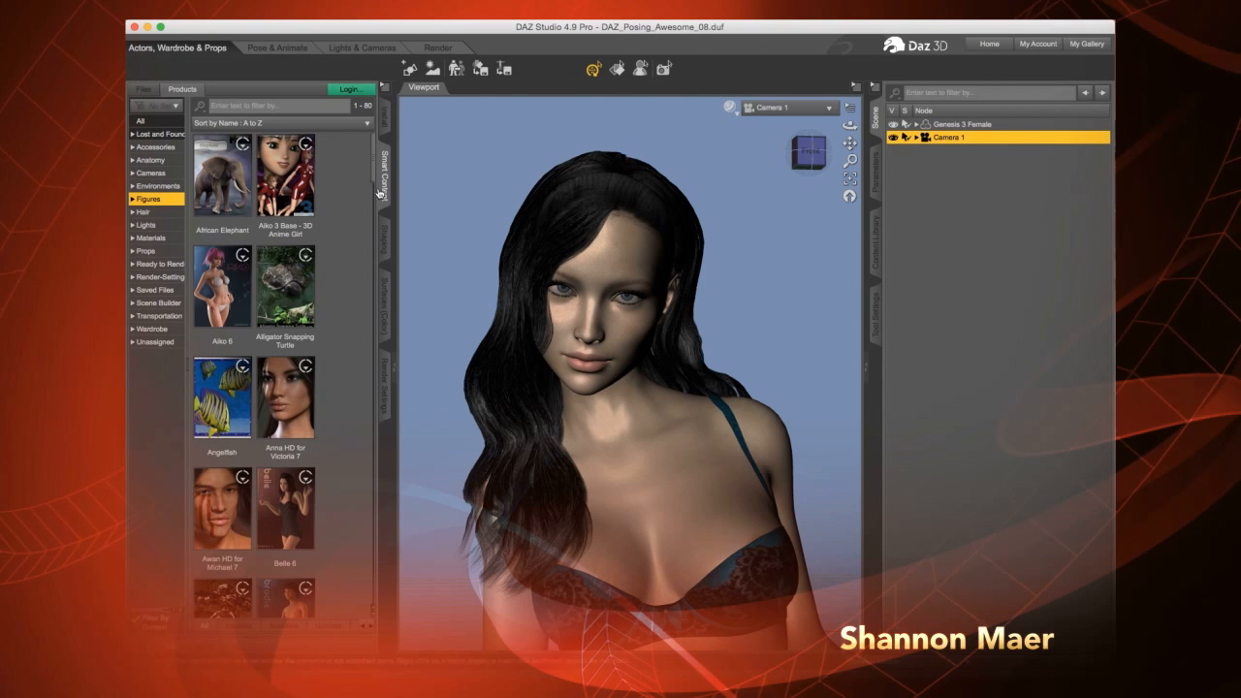
left_click(361, 48)
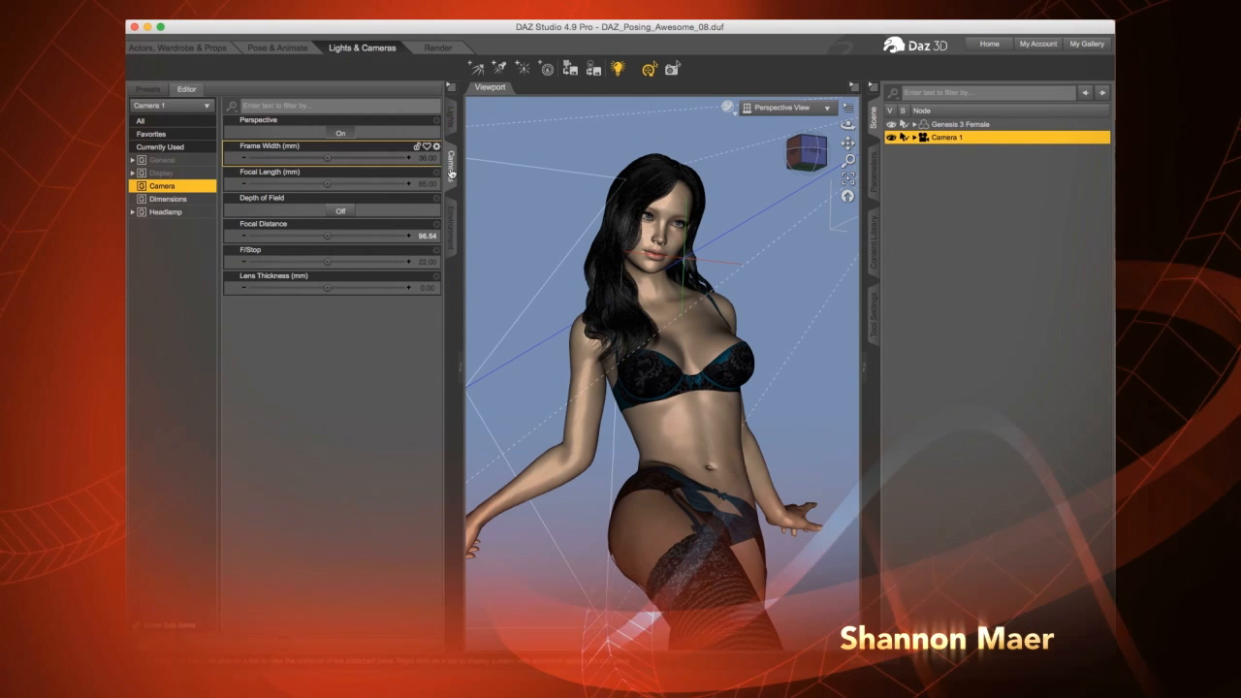
left_click(207, 106)
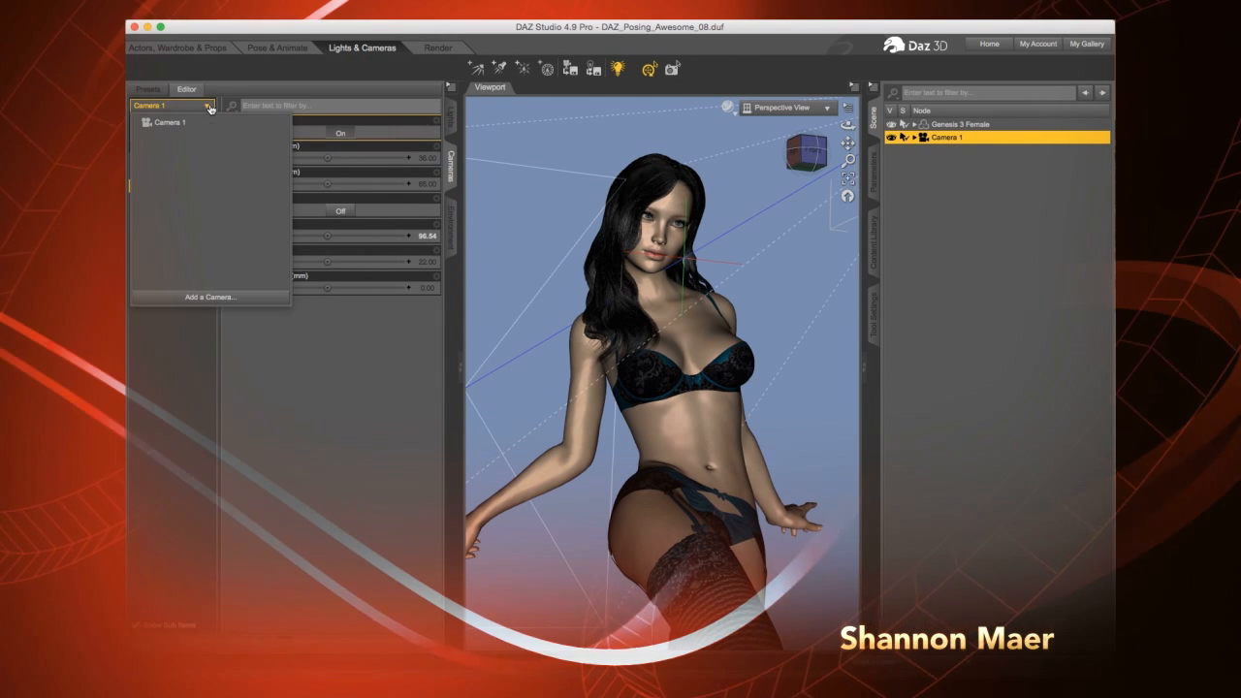
left_click(198, 298)
left_click(1029, 214)
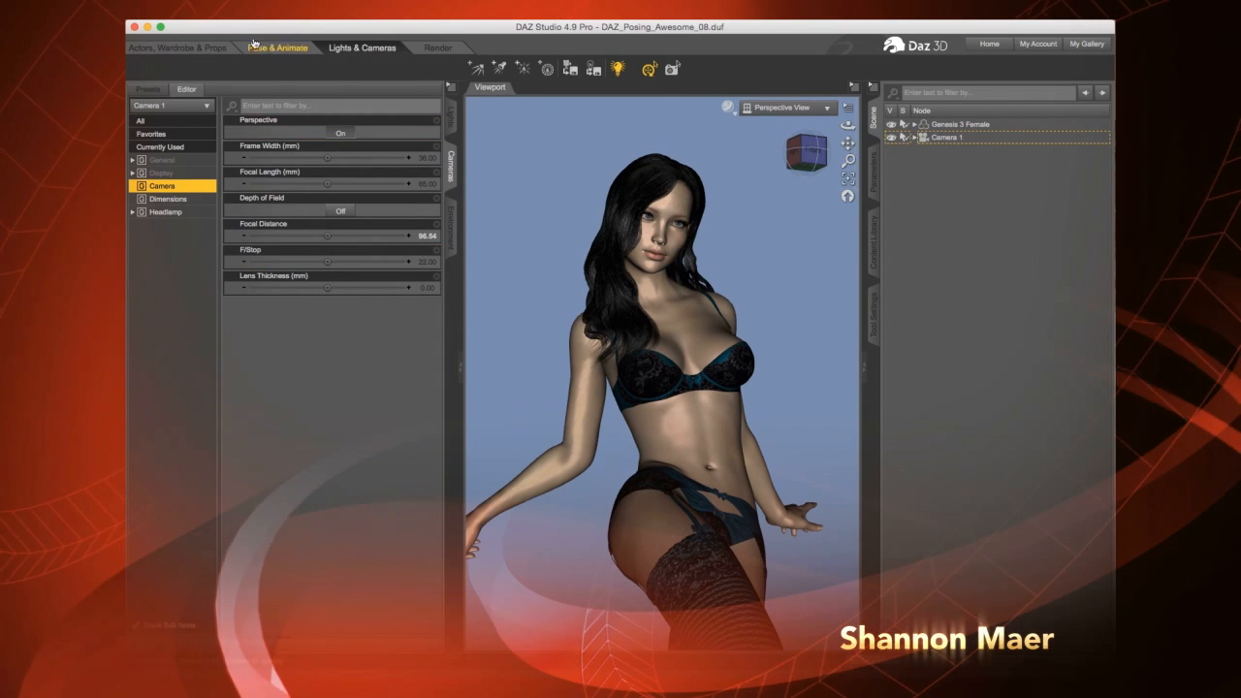
Return to the Actors, Wardrobe & Props workspace, select Camera 1 and examine its position around the figure in Perspective View
left_click(176, 51)
left_click(940, 138)
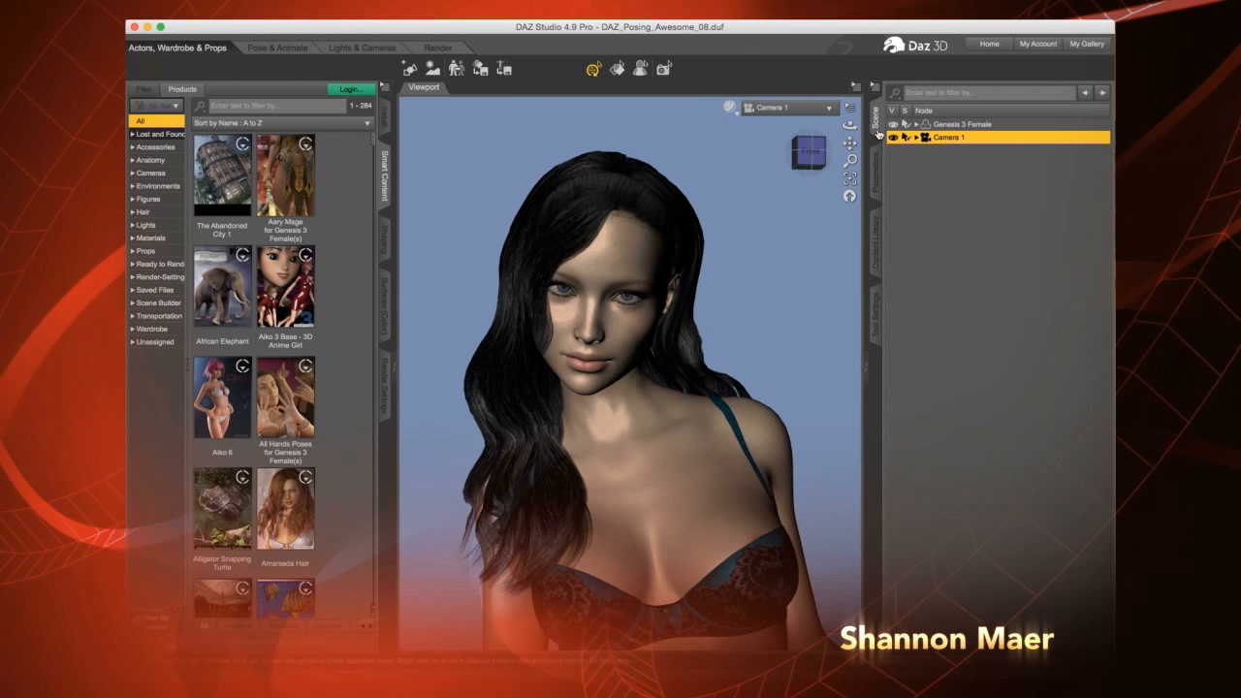
left_click(830, 109)
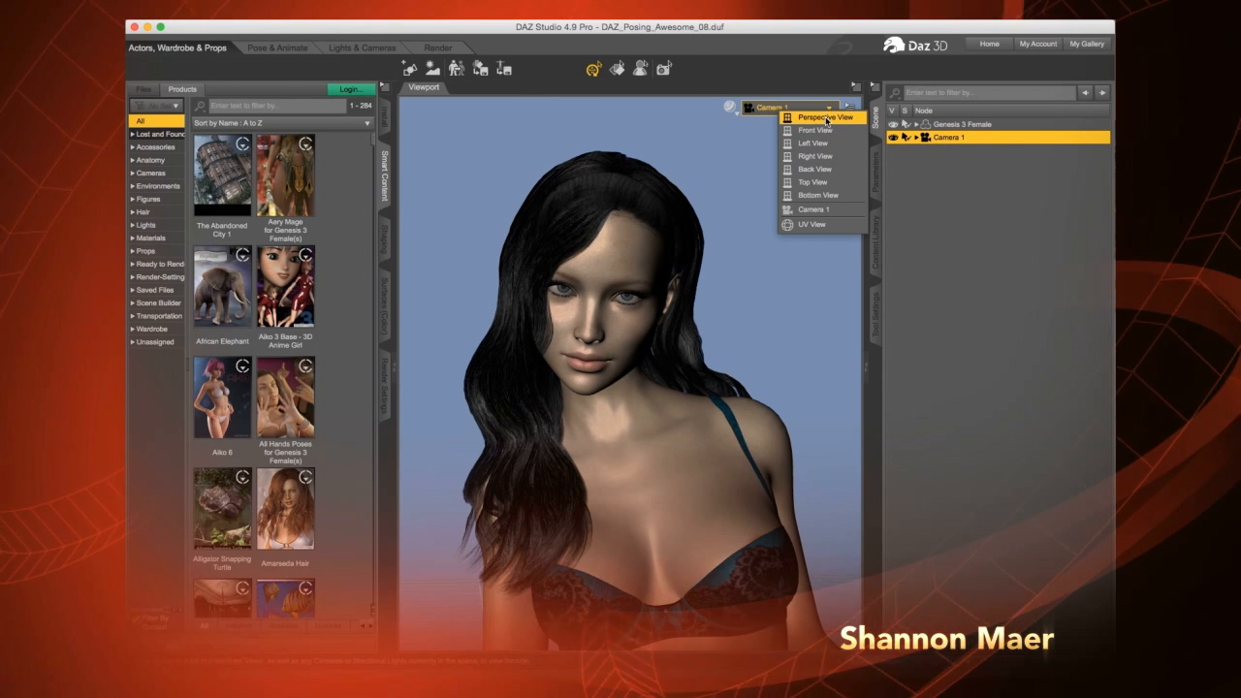
left_click(825, 117)
mouse_move(815, 150)
left_mouse_down()
mouse_move(773, 161)
mouse_move(820, 157)
left_mouse_up()
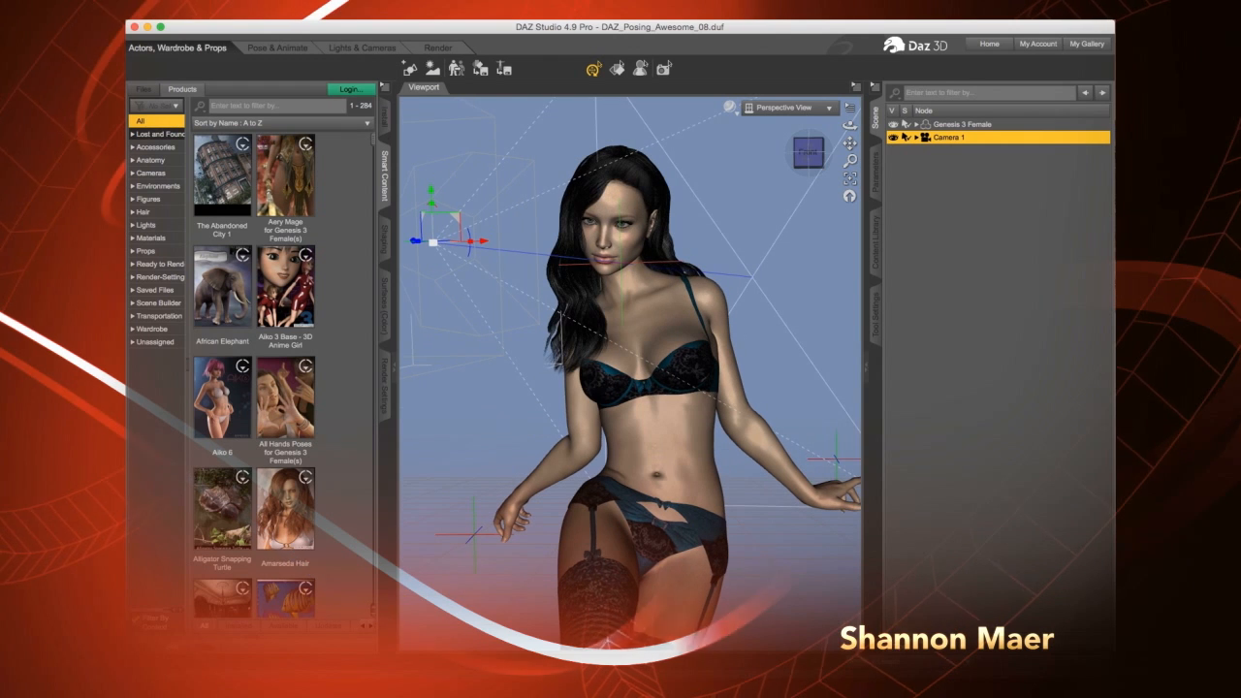
scroll(819, 261, "up", 3)
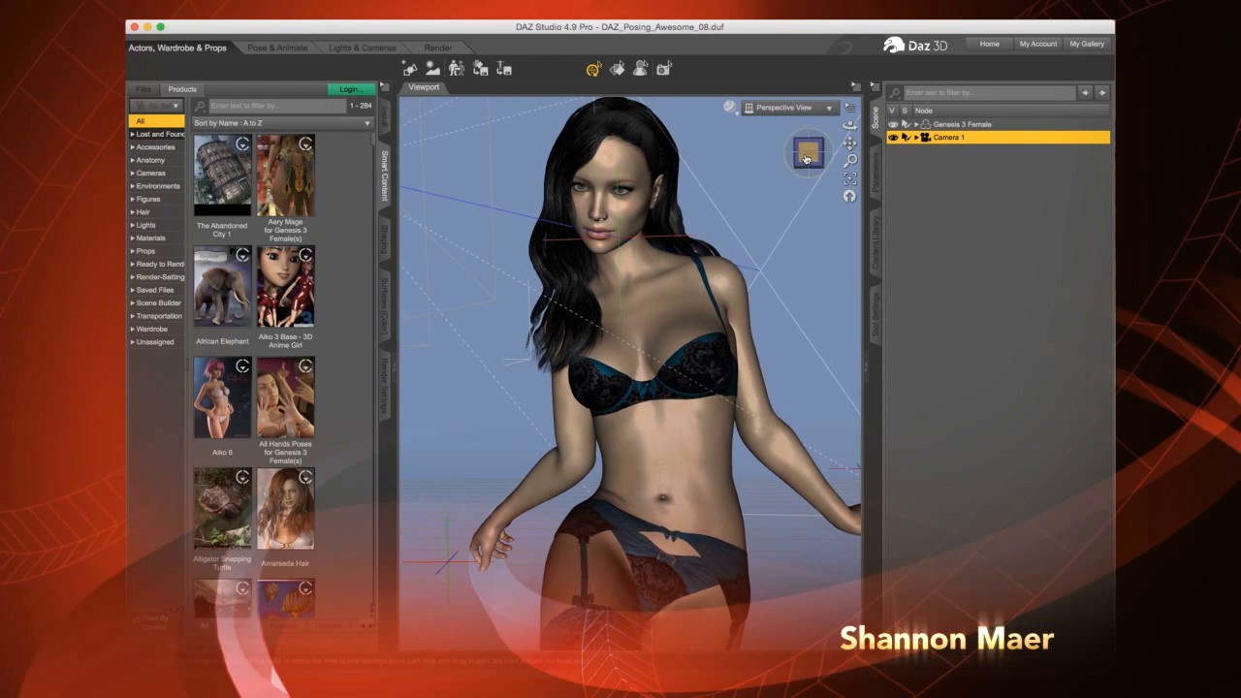
left_click_drag(808, 153, 825, 154)
Activate the Universal Tool, reselect Camera 1 and set the viewport to look through Camera 1
left_click(793, 248)
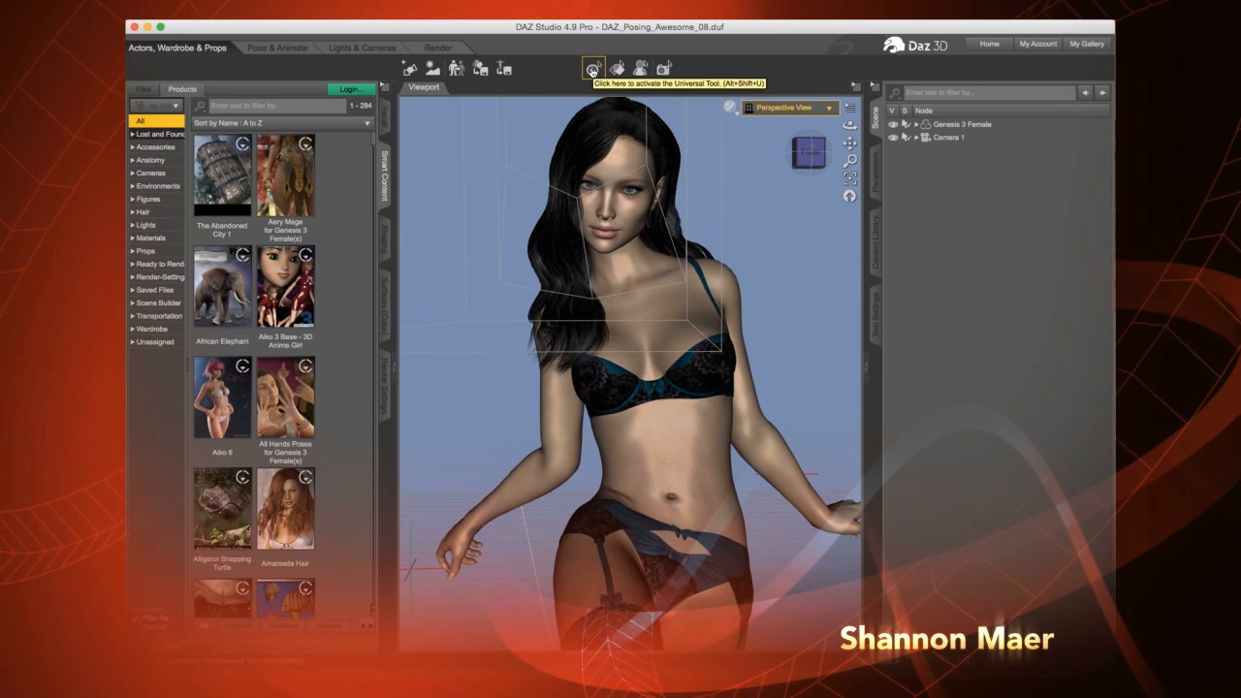
left_click(592, 70)
left_click(629, 197)
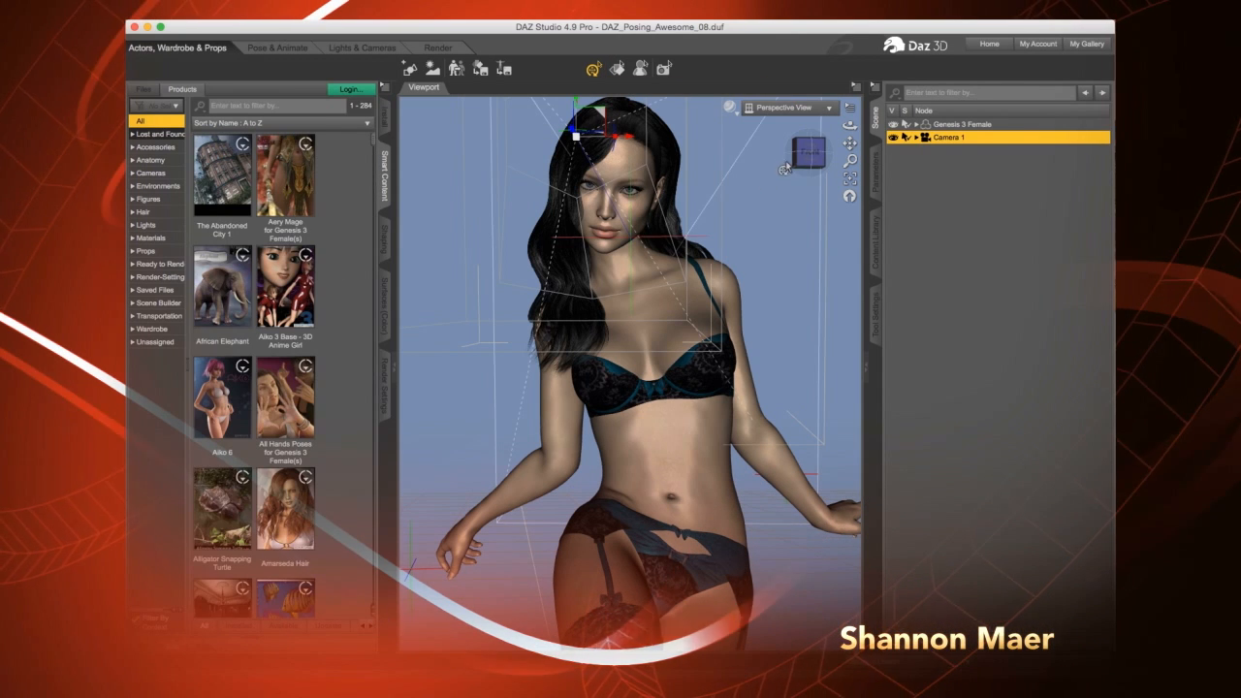
left_click(822, 108)
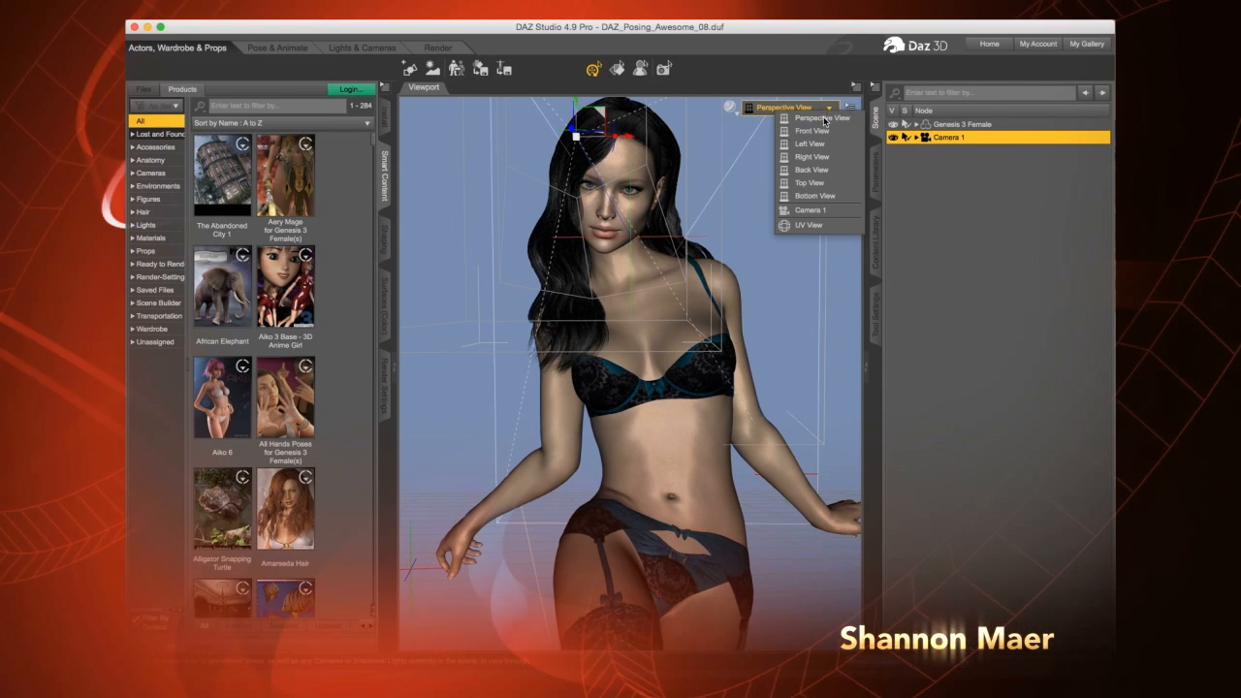
left_click(811, 210)
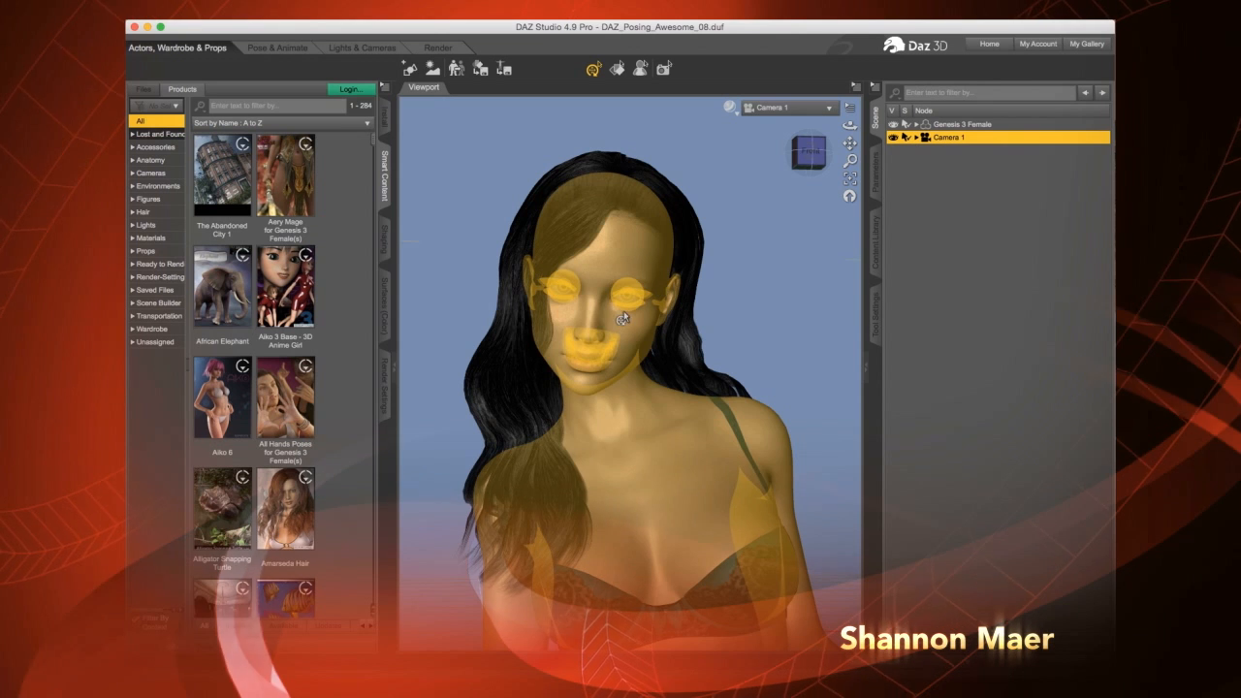
Select the figure's left eye and set its Point At target to Camera 1
left_click(630, 300)
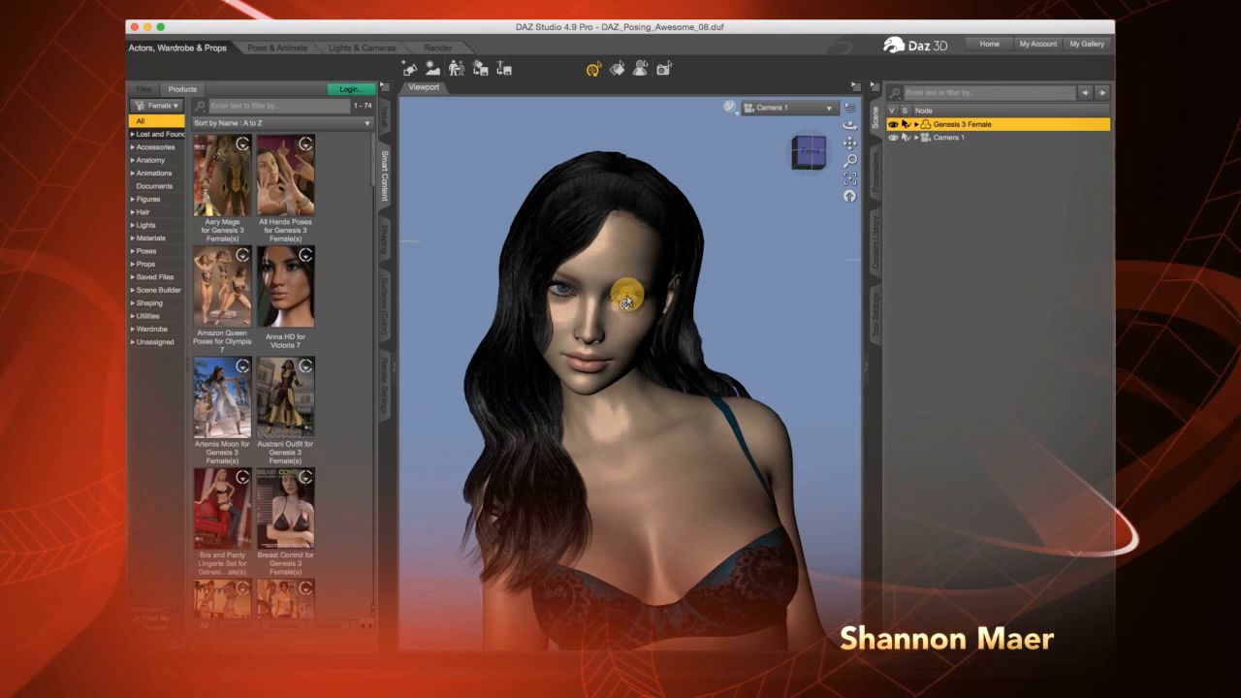
left_click(630, 299)
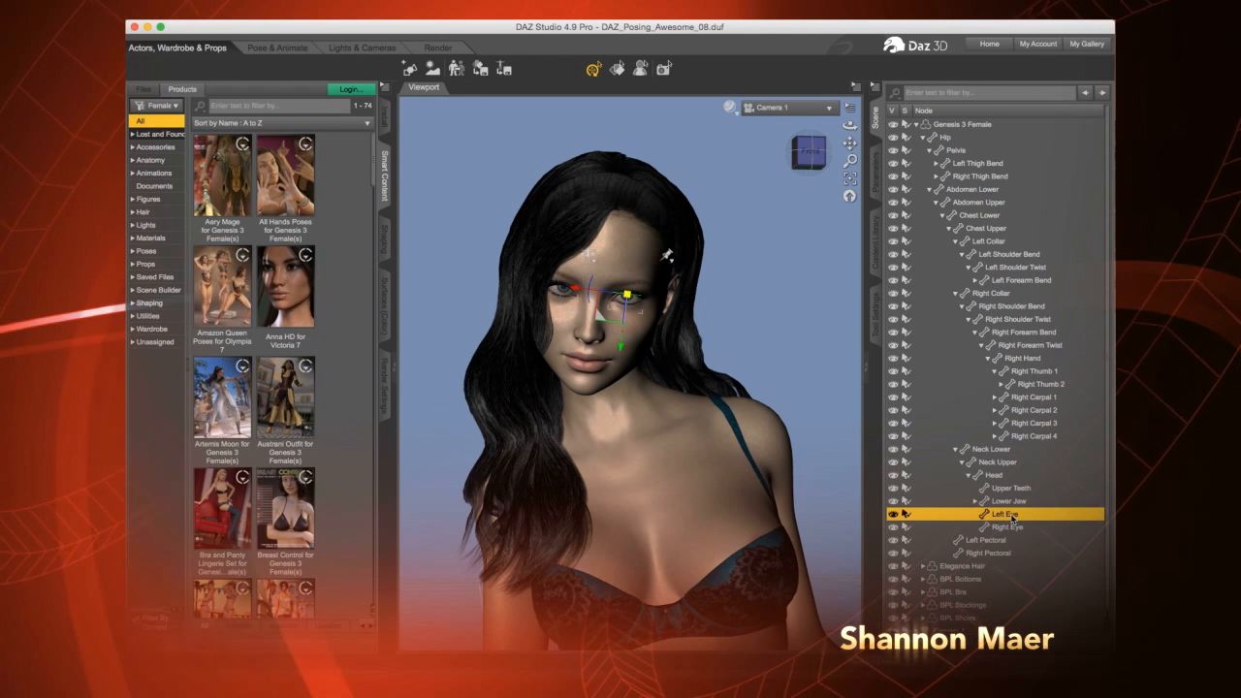
left_click(877, 183)
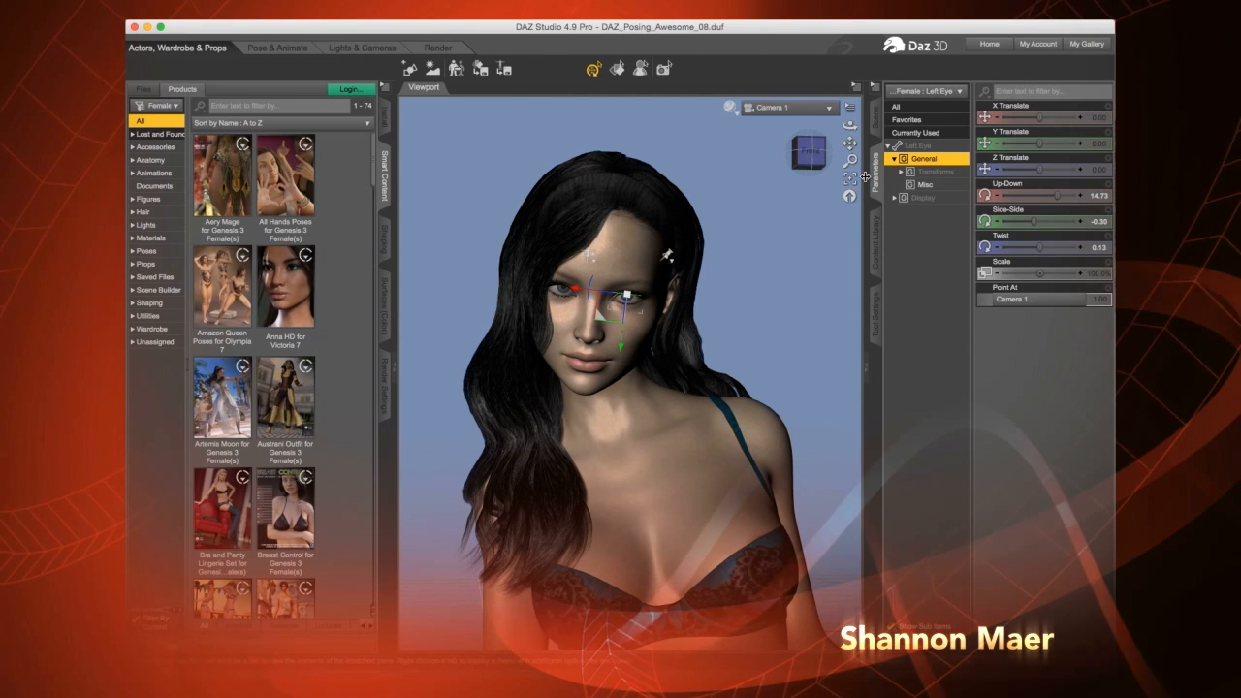
left_click(917, 146)
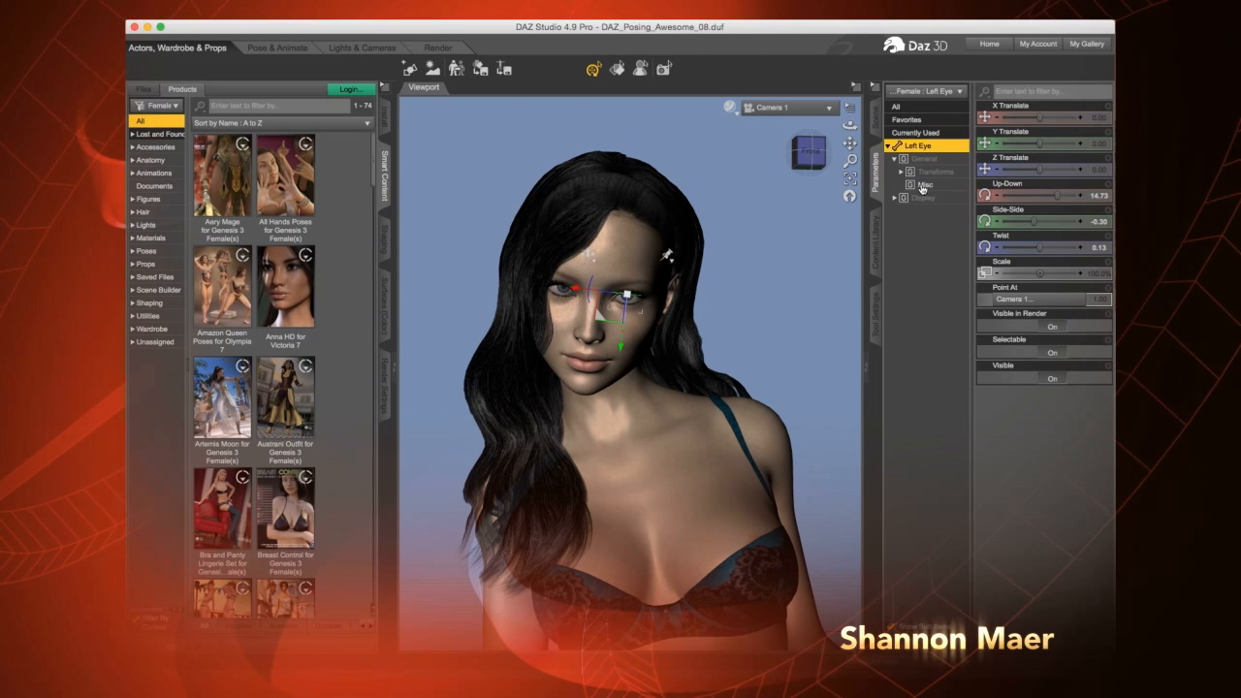
left_click(911, 160)
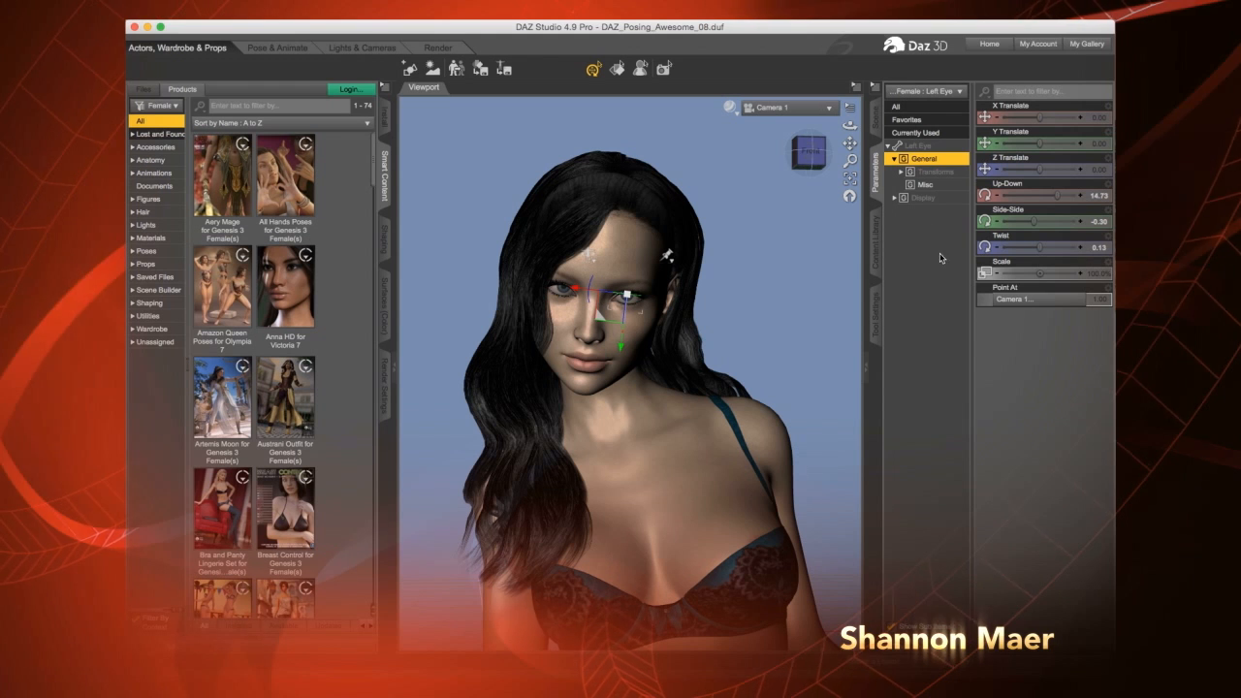
left_click(1043, 302)
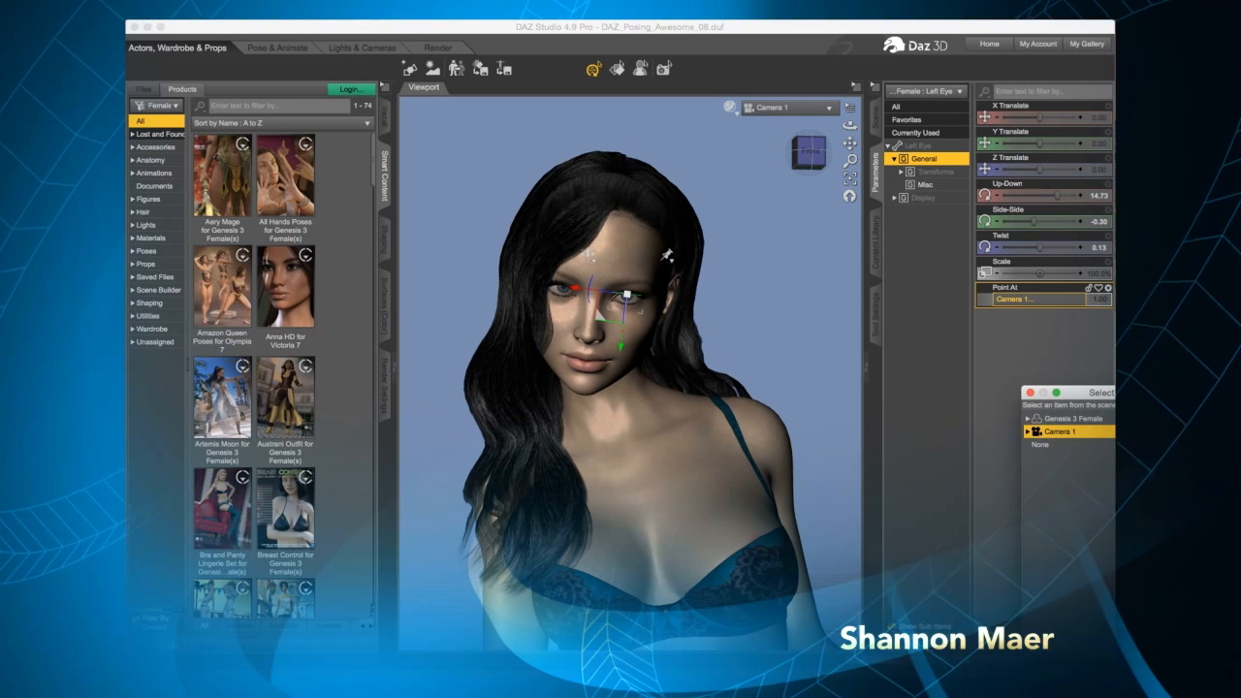
key("Return")
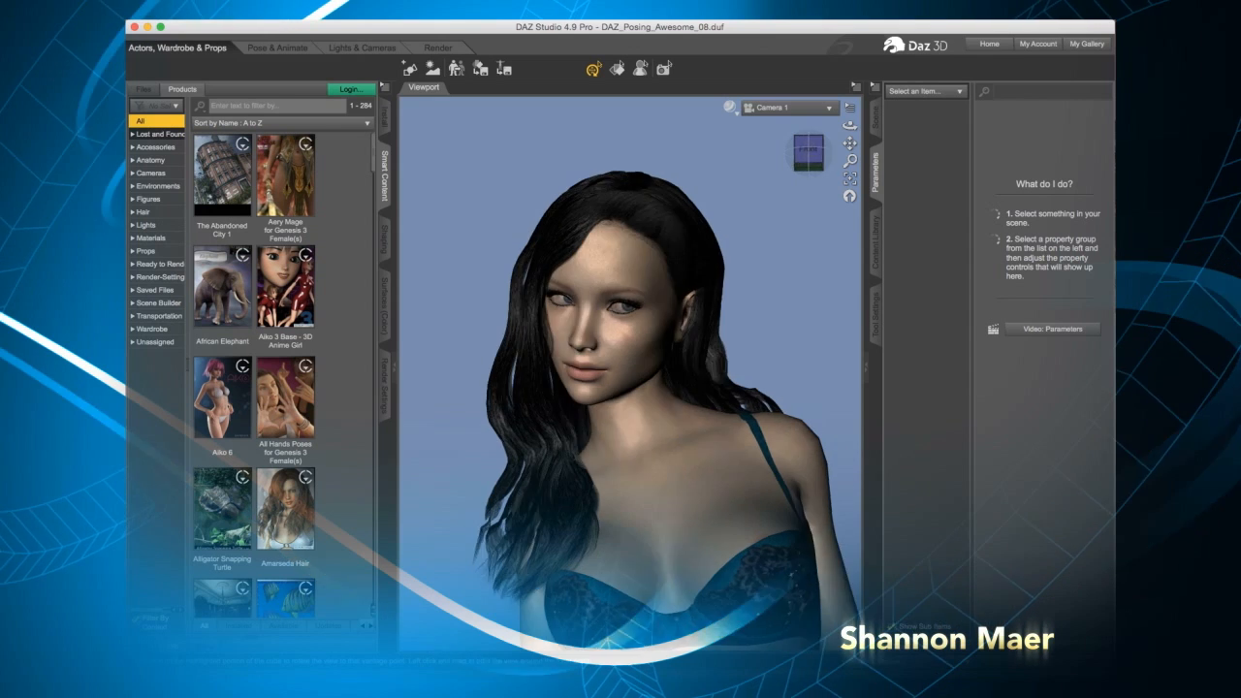
Select the right eye to check its Point At setting, and clear the selection
mouse_move(810, 140)
left_mouse_down()
mouse_move(808, 154)
mouse_move(788, 153)
mouse_move(811, 153)
left_mouse_up()
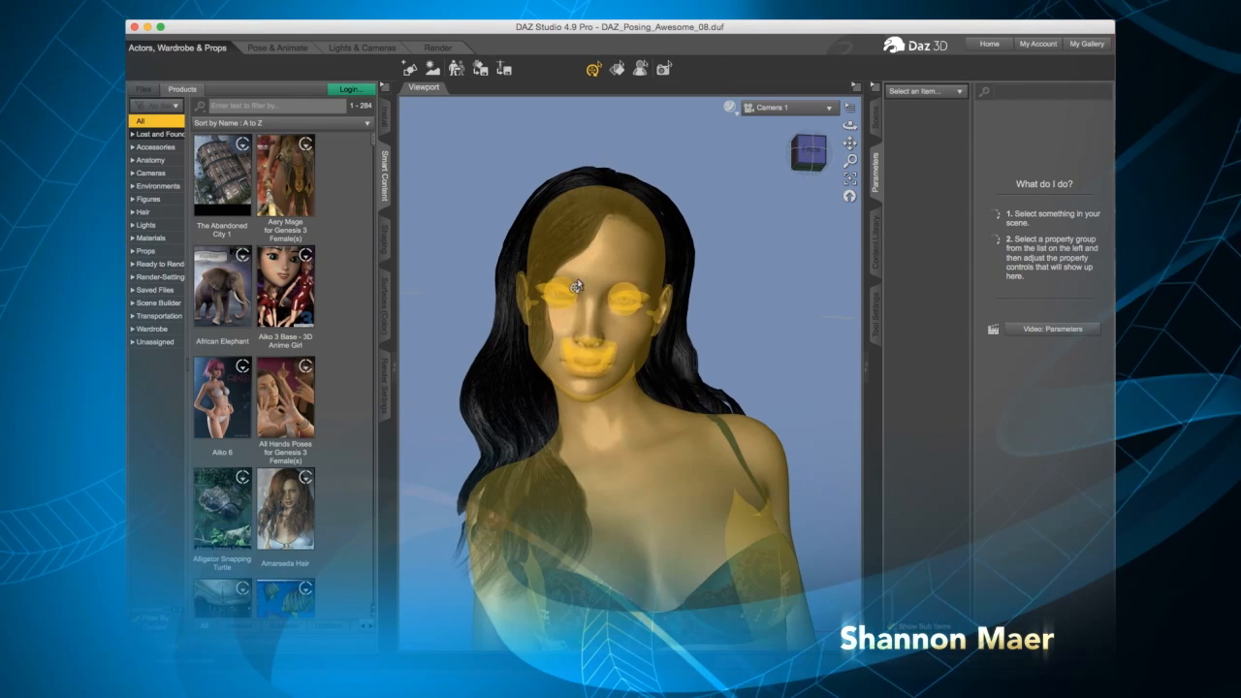
left_click(561, 302)
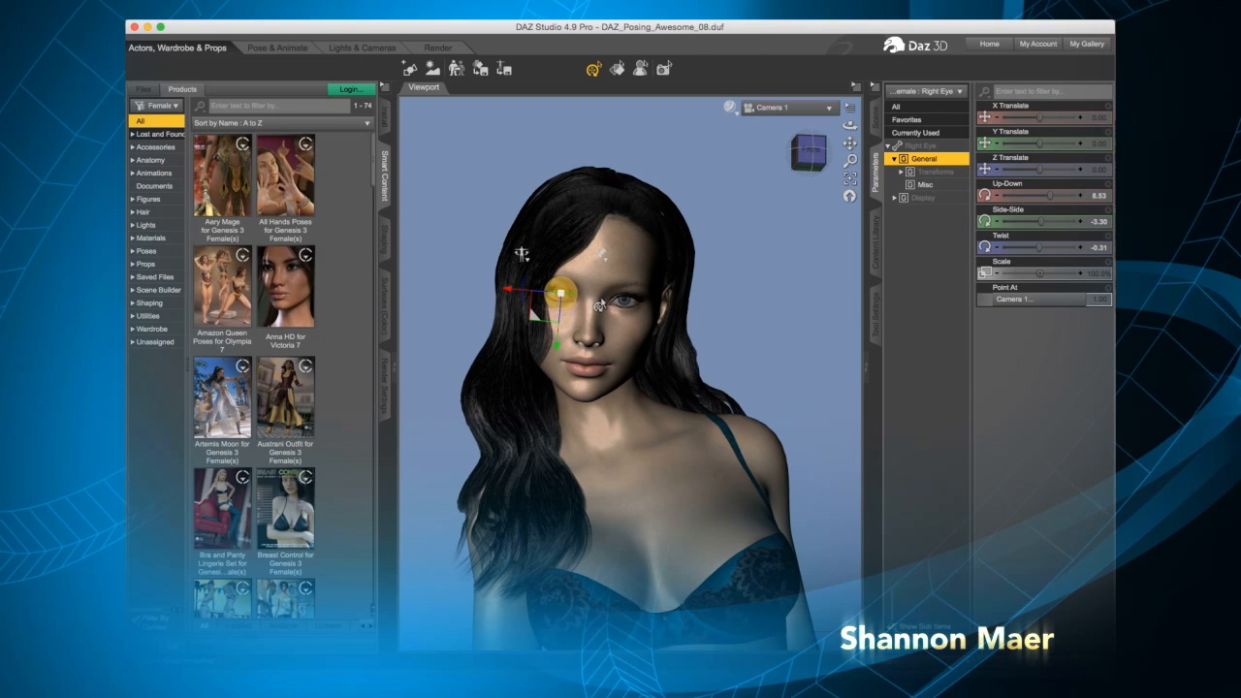
left_click(791, 228)
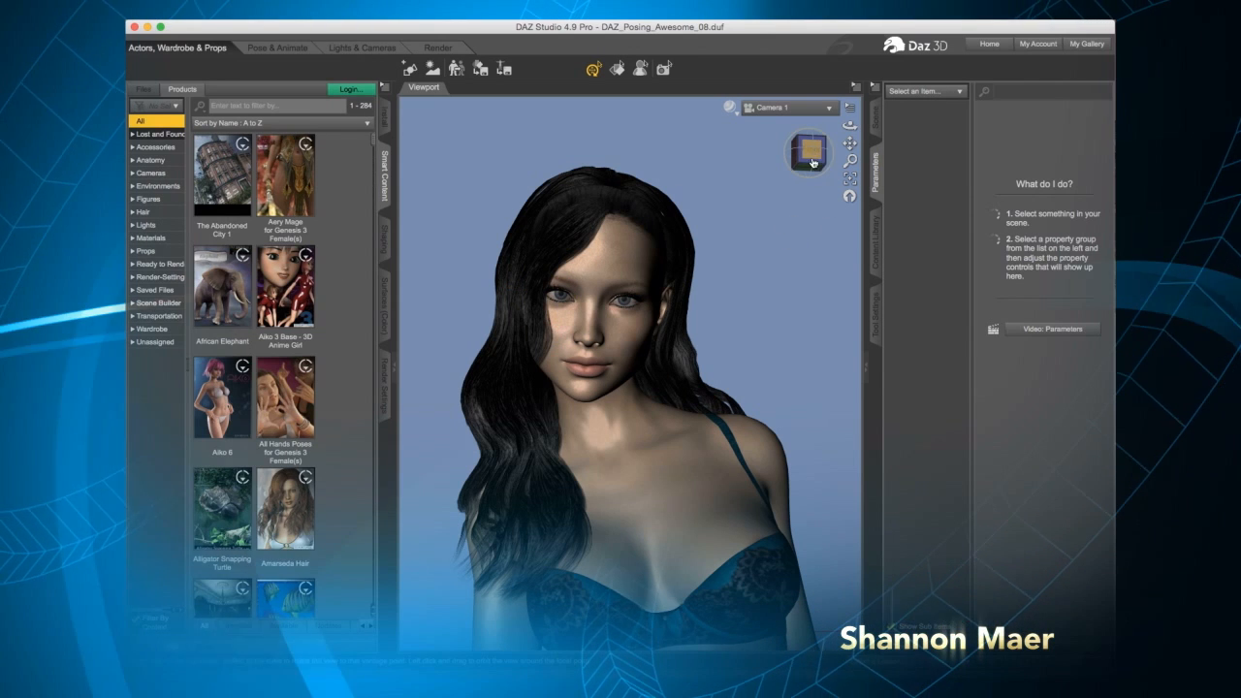
Pull Camera 1 back from the face to frame the figure from head to upper thighs
mouse_move(849, 143)
left_mouse_down()
mouse_move(838, 147)
mouse_move(850, 143)
left_mouse_up()
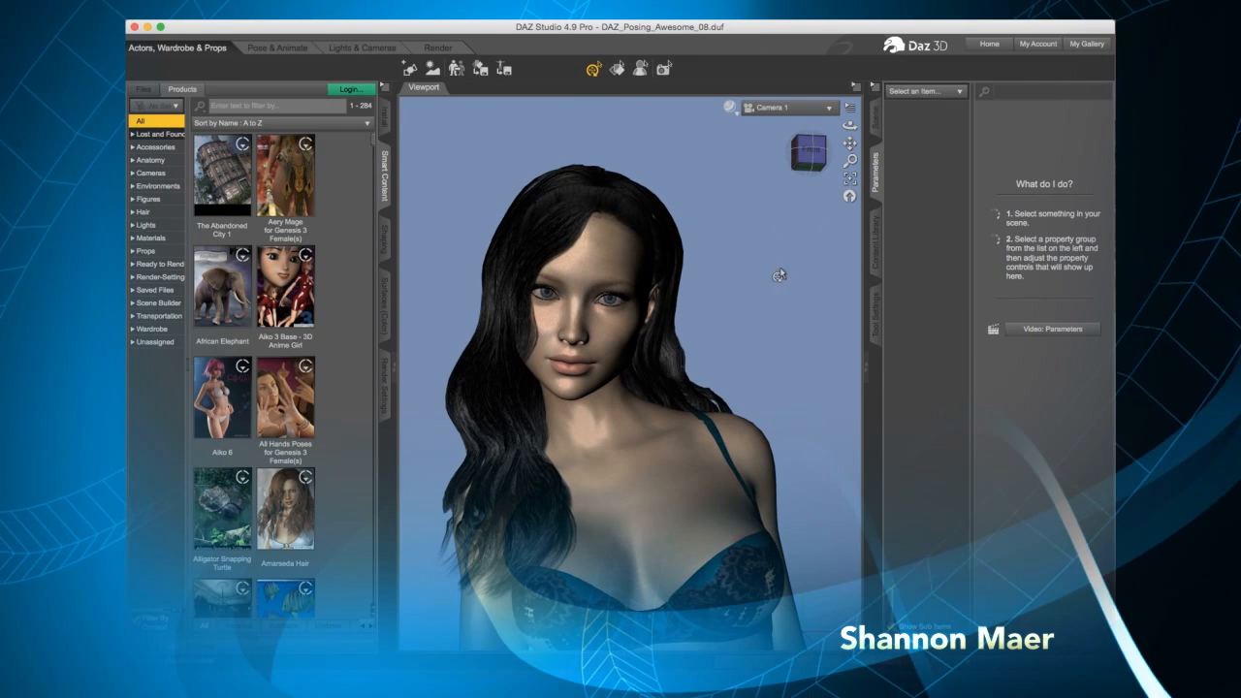
scroll(775, 277, "down", 3)
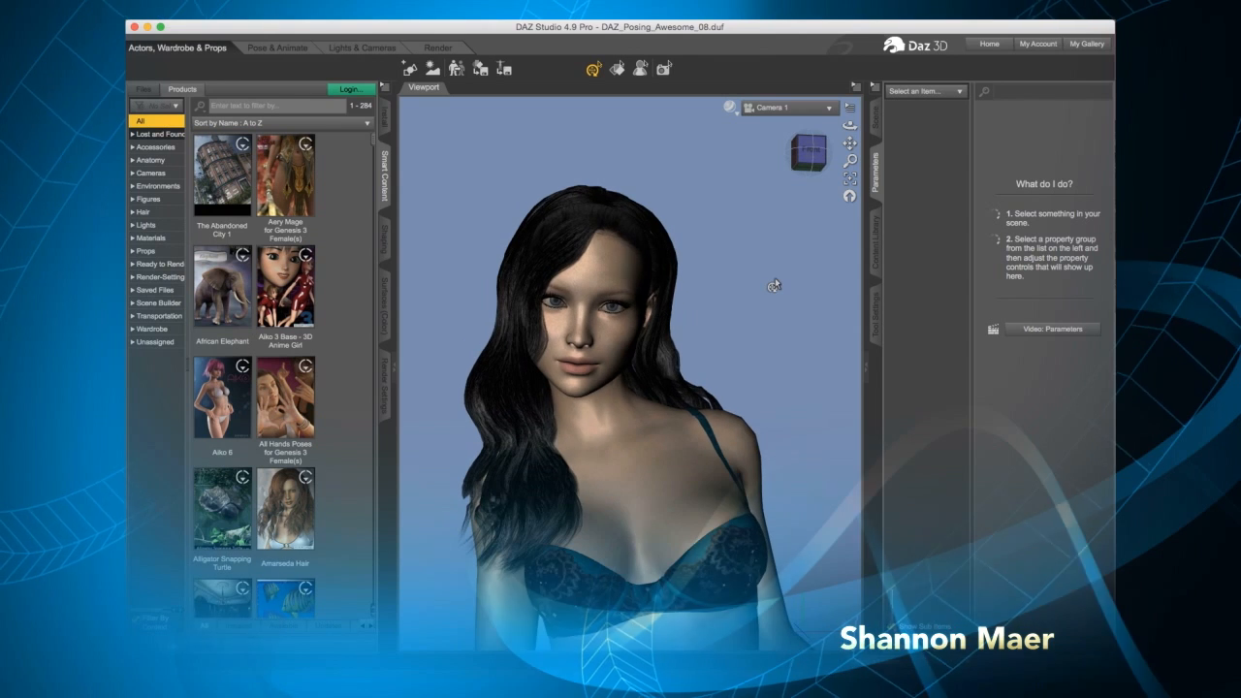
left_click_drag(850, 144, 859, 49)
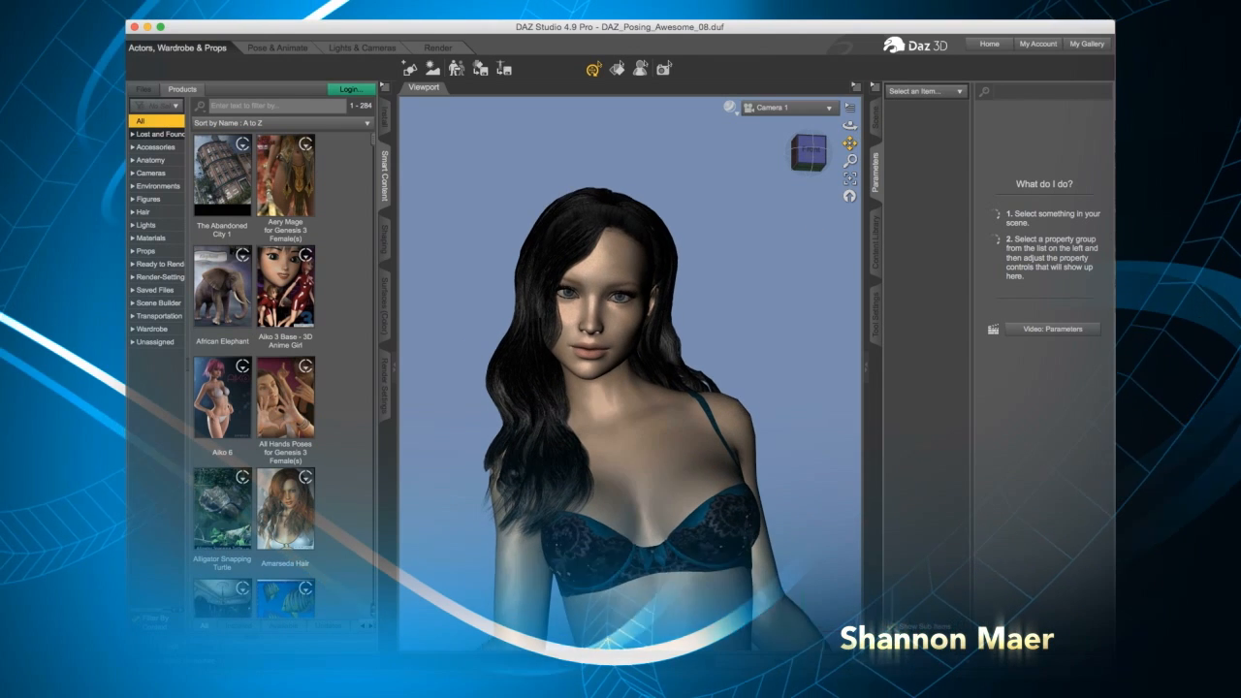
scroll(799, 300, "down", 4)
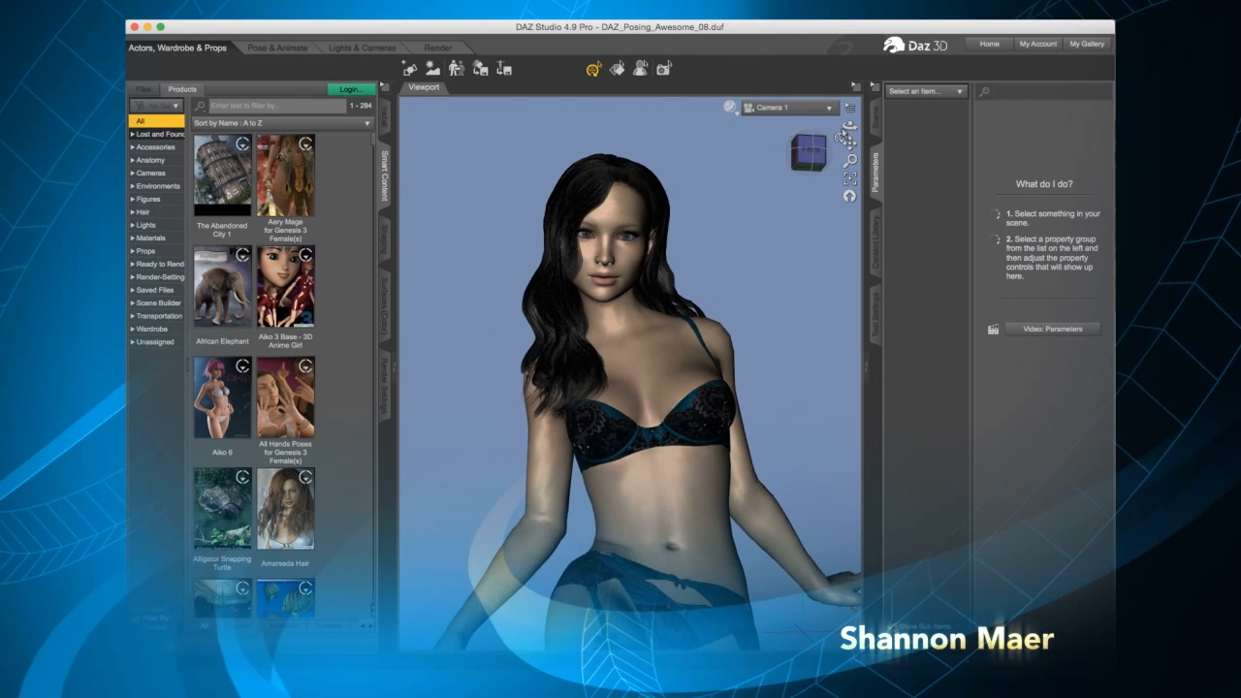
left_click_drag(849, 143, 850, 102)
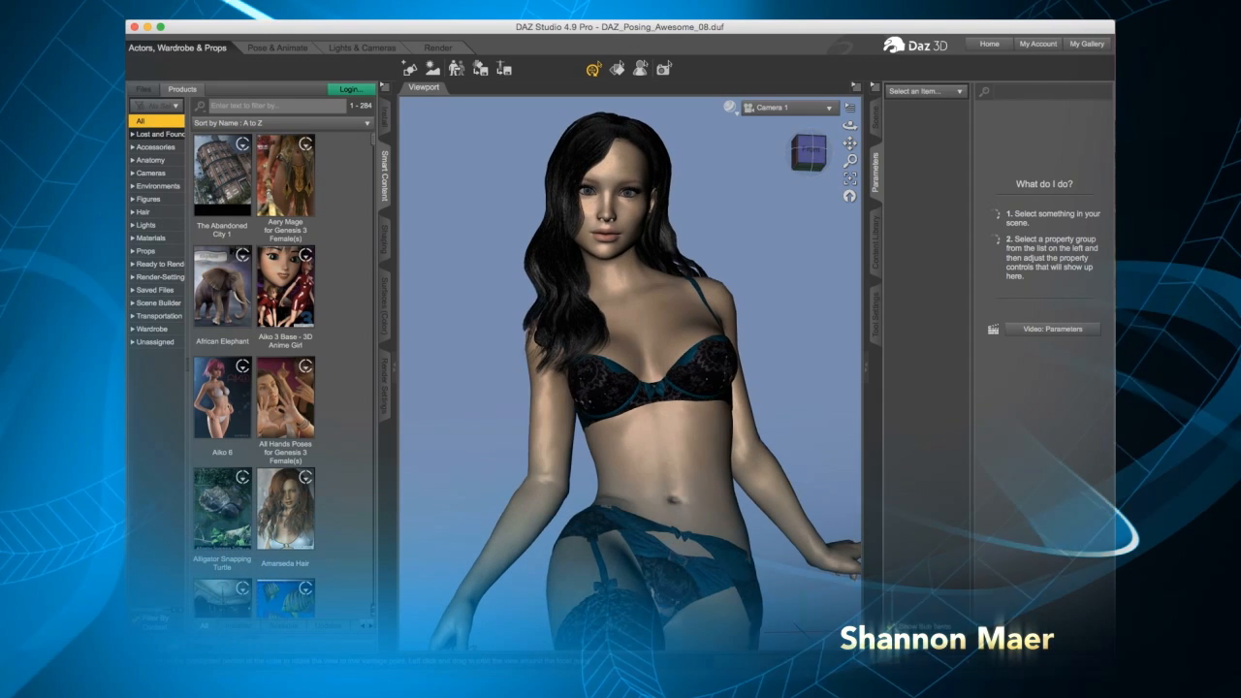
Orbit and zoom Camera 1 around the figure to check how her eyes follow the camera
mouse_move(808, 152)
left_mouse_down()
mouse_move(772, 152)
mouse_move(807, 131)
mouse_move(808, 152)
left_mouse_up()
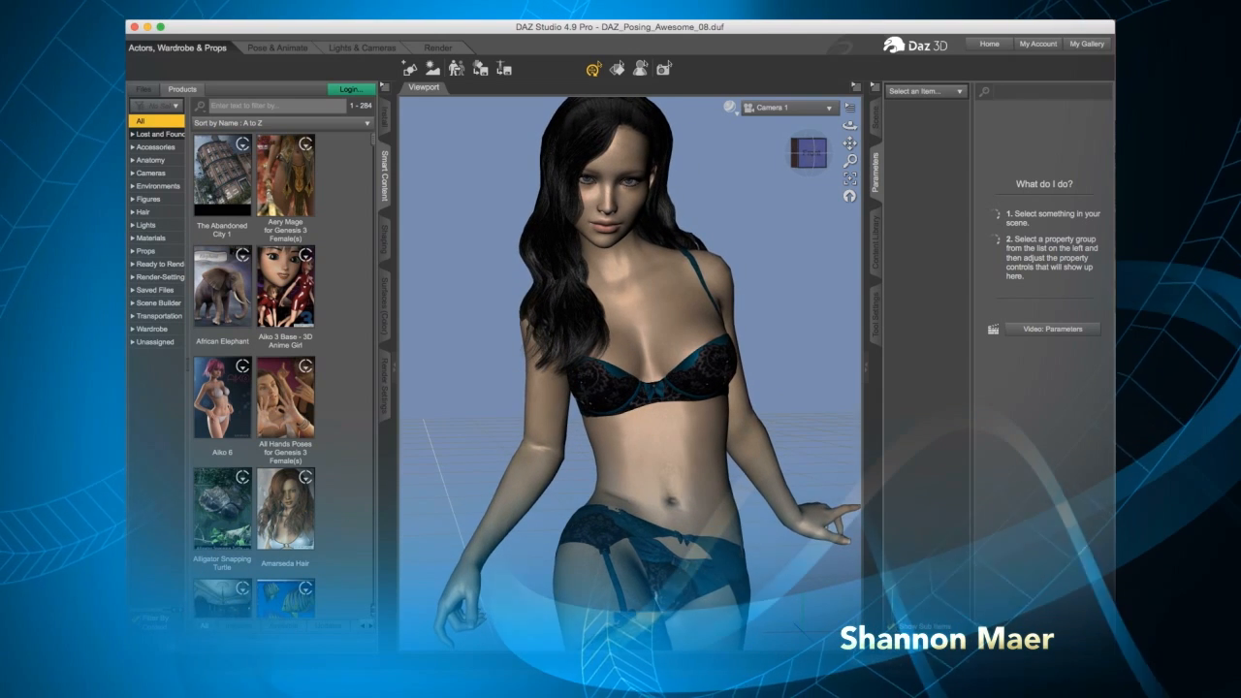
left_click_drag(809, 152, 806, 165)
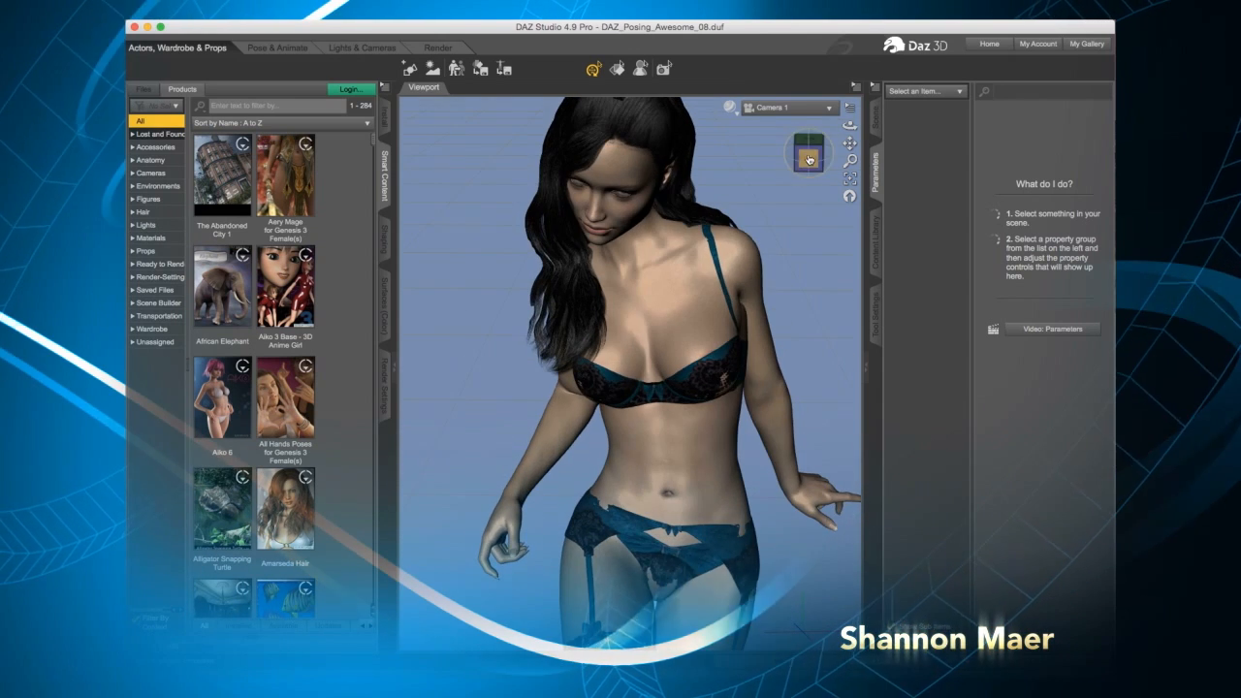
left_click_drag(792, 281, 810, 233)
scroll(812, 232, "up", 5)
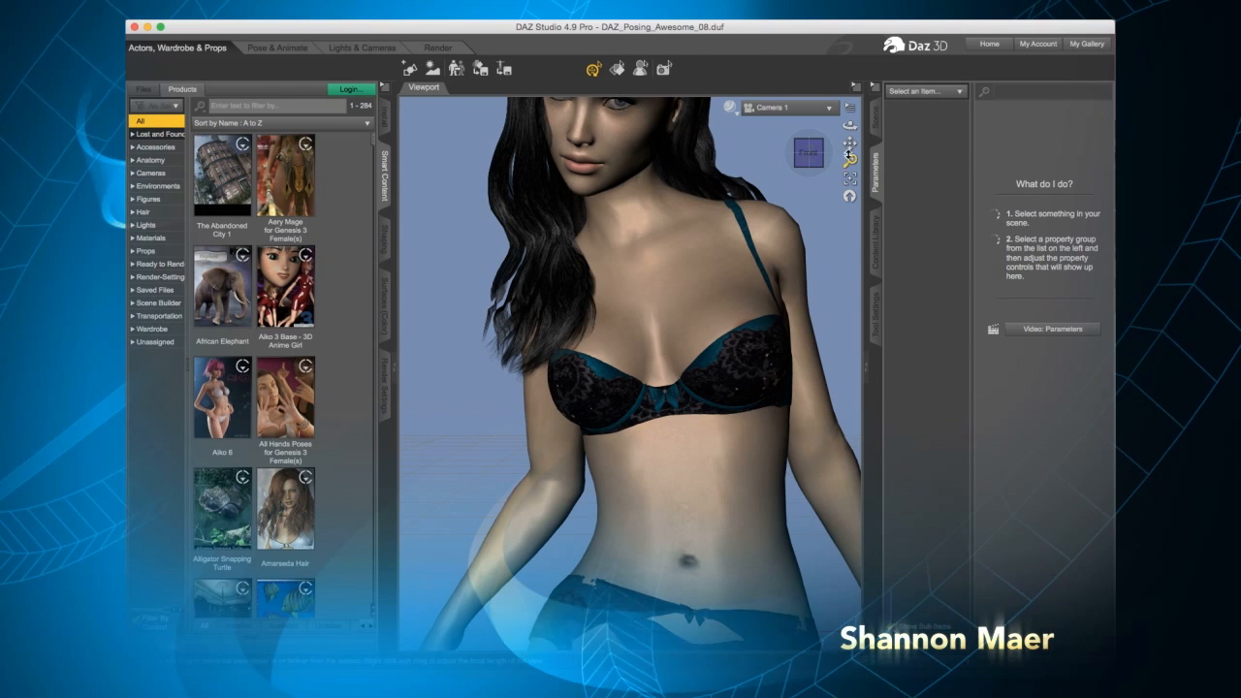
left_click_drag(850, 144, 856, 227)
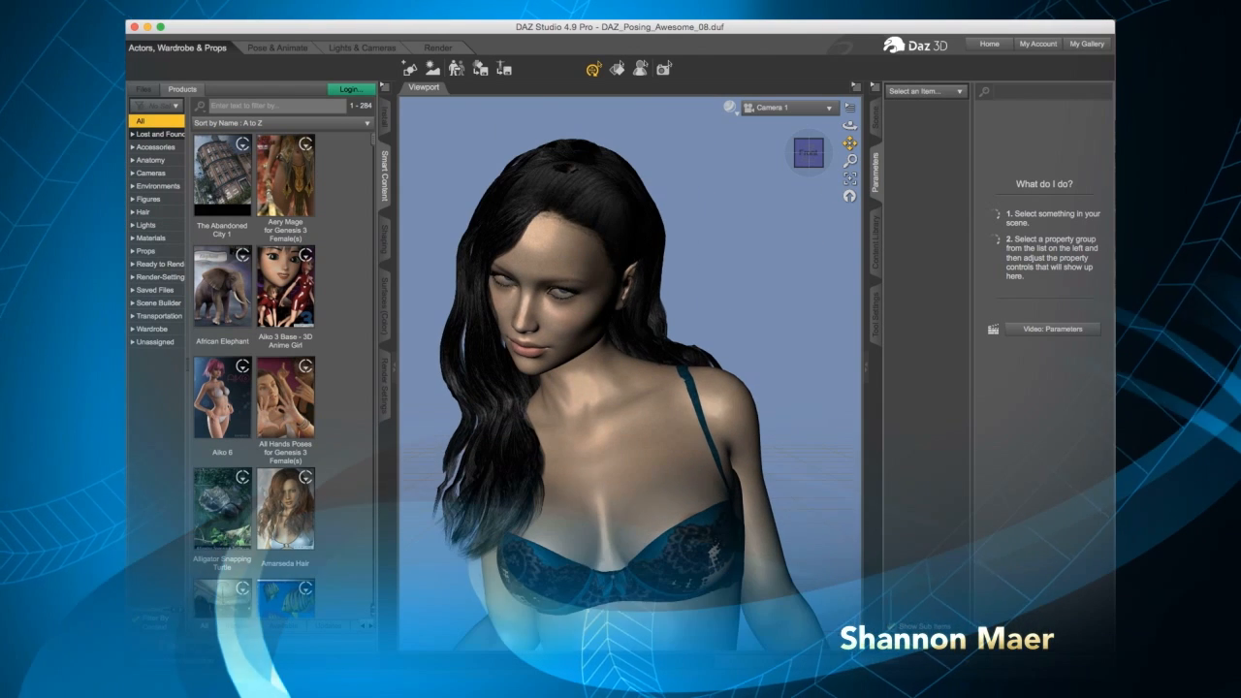
left_click_drag(809, 153, 843, 152)
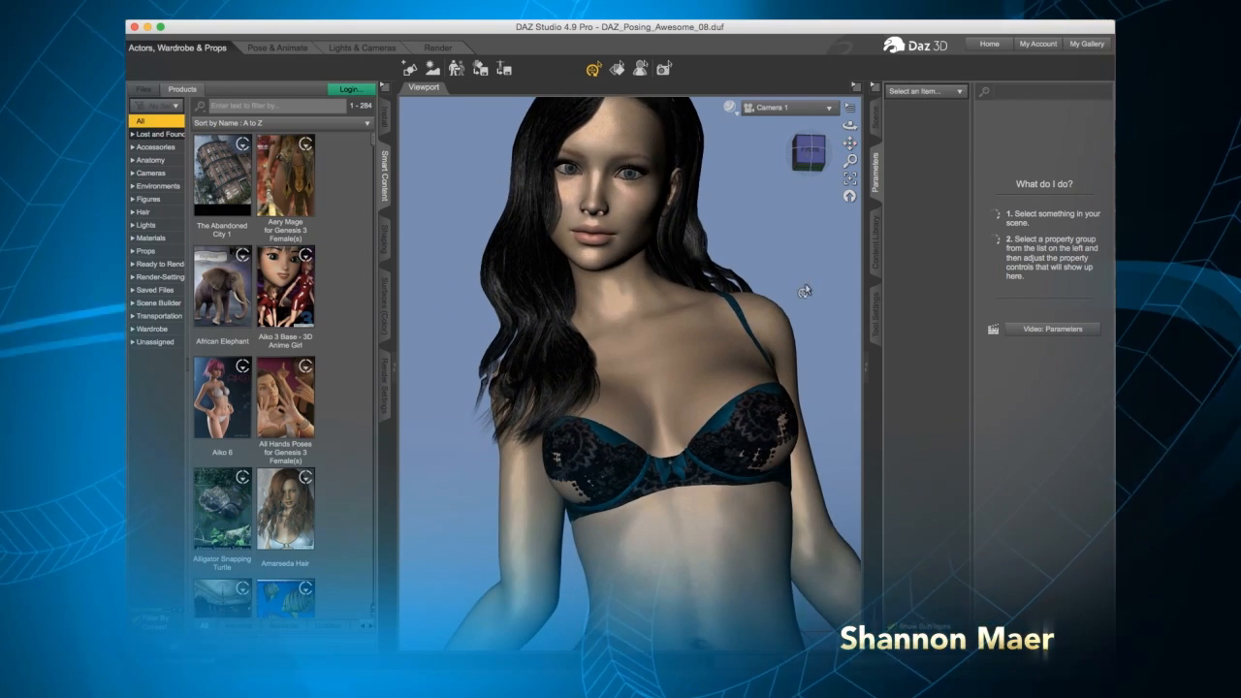
scroll(804, 289, "down", 5)
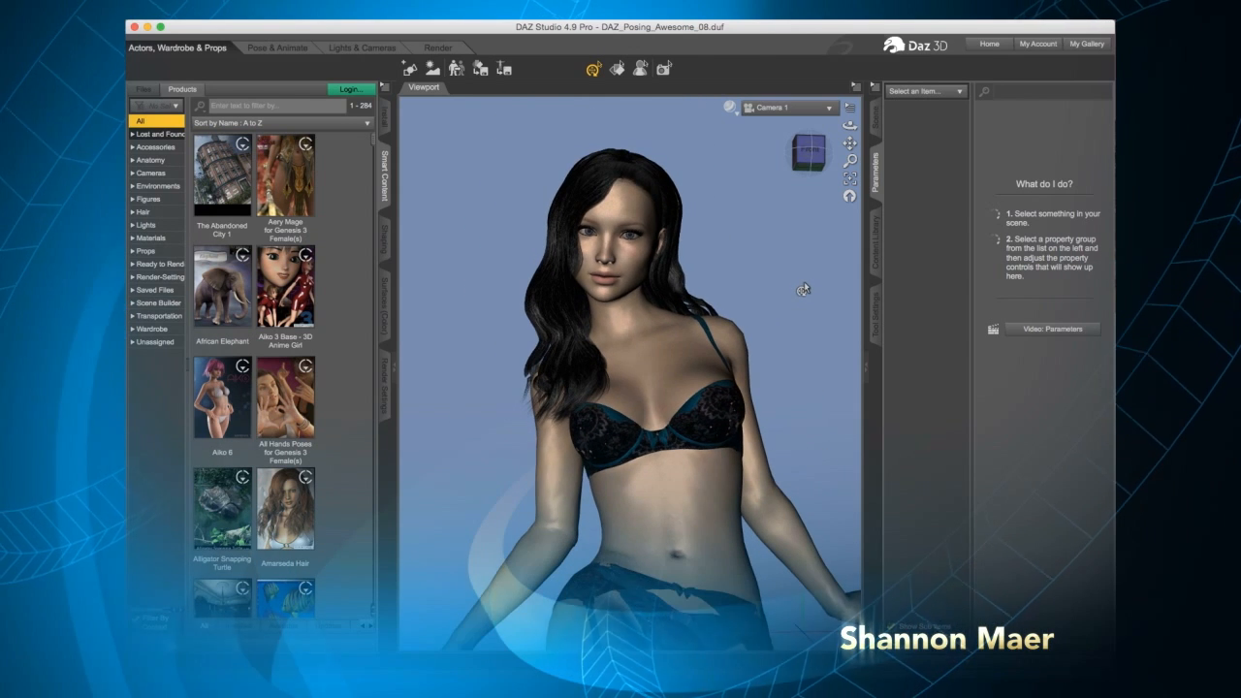
Orbit, zoom and pan Camera 1 around the figure to examine how her head and eyes follow the camera
left_click_drag(849, 144, 804, 165)
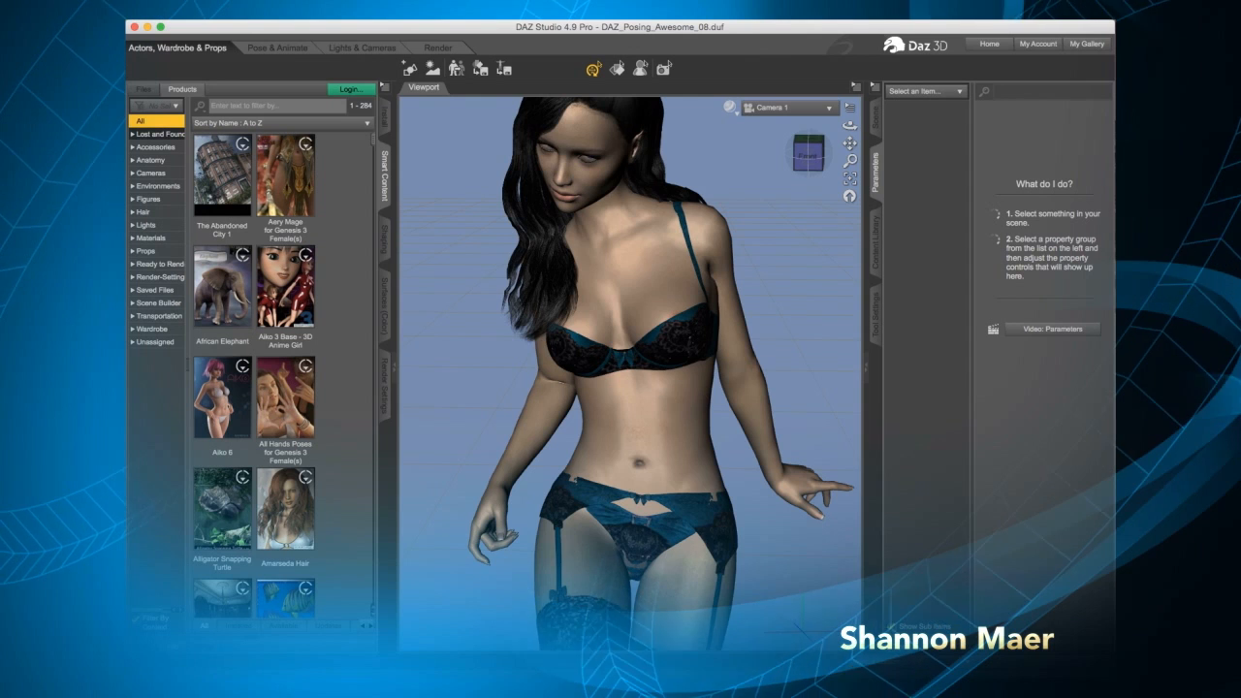
left_click_drag(809, 153, 850, 194)
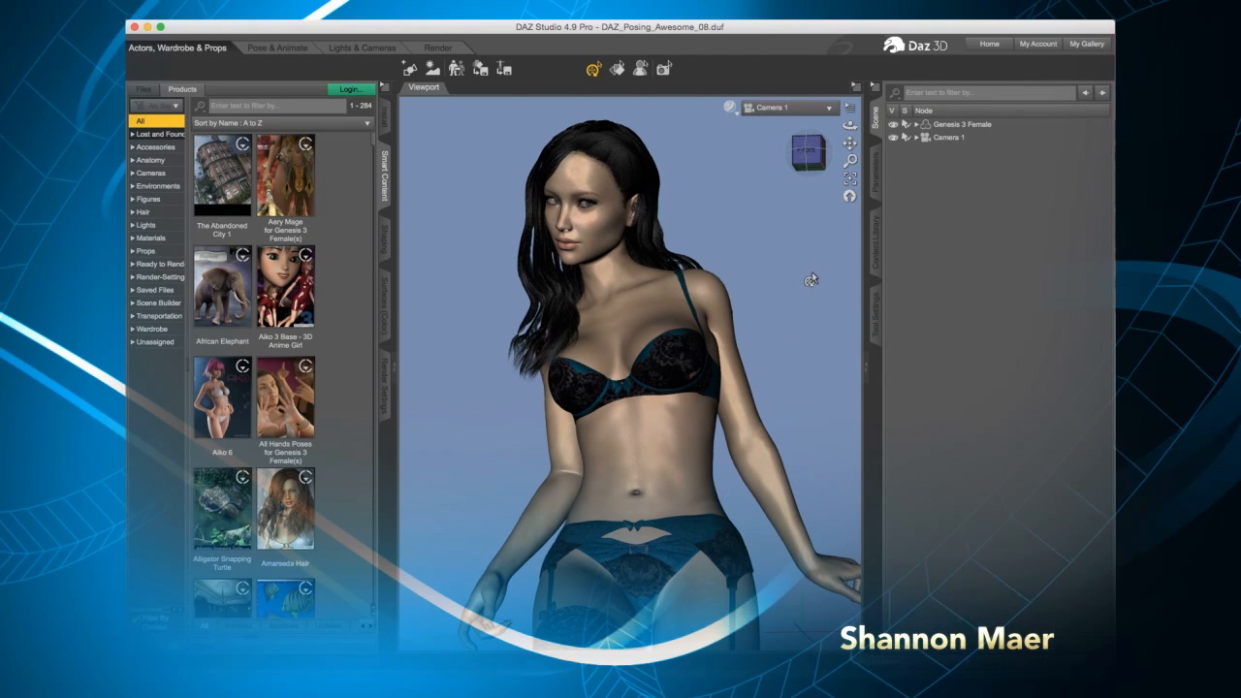
left_click_drag(805, 155, 778, 162)
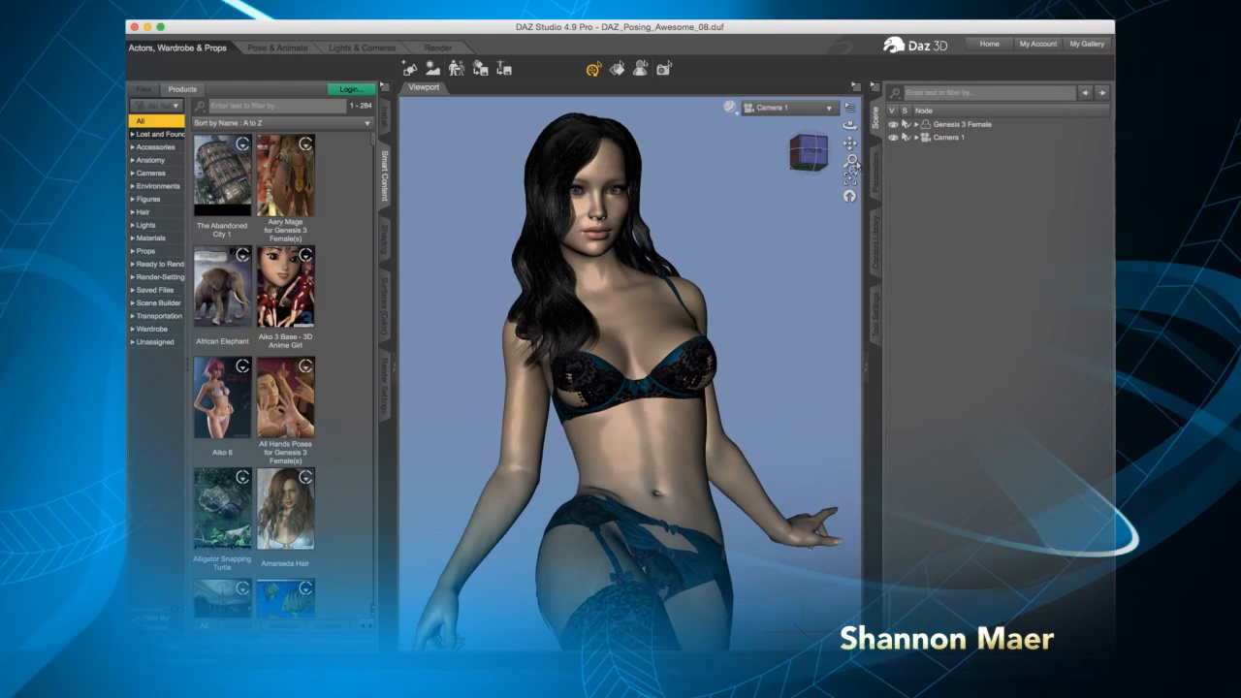
scroll(704, 211, "up", 5)
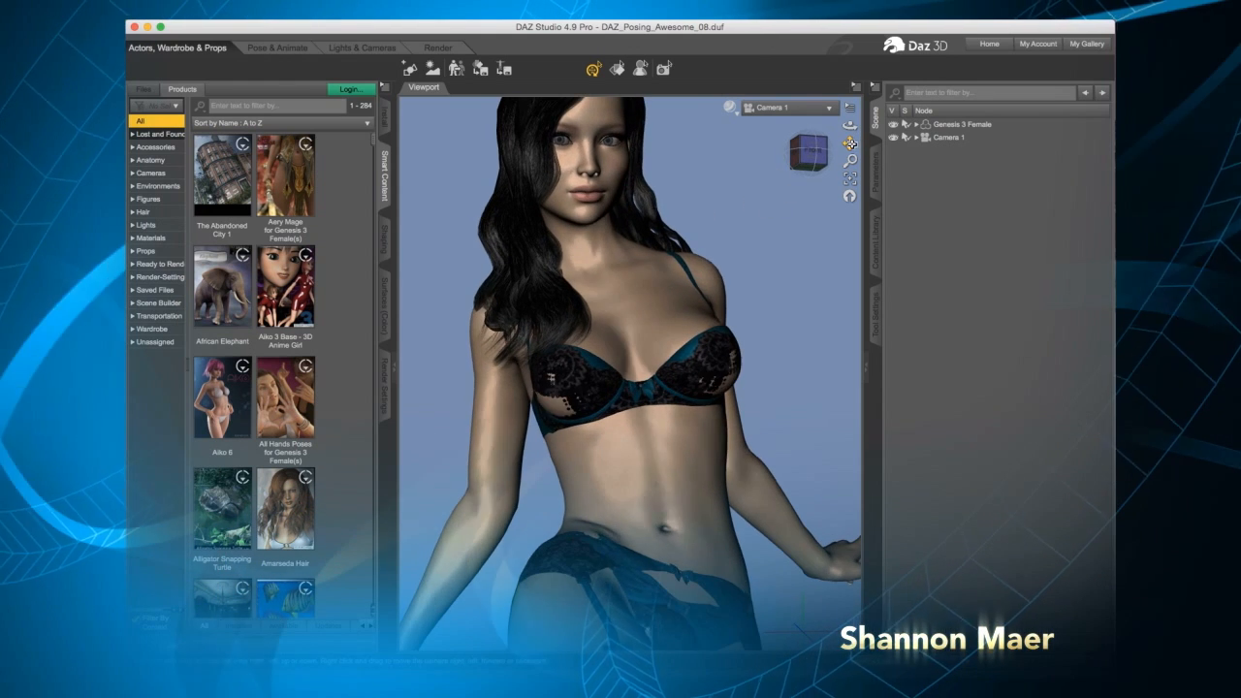
left_click_drag(851, 143, 878, 238)
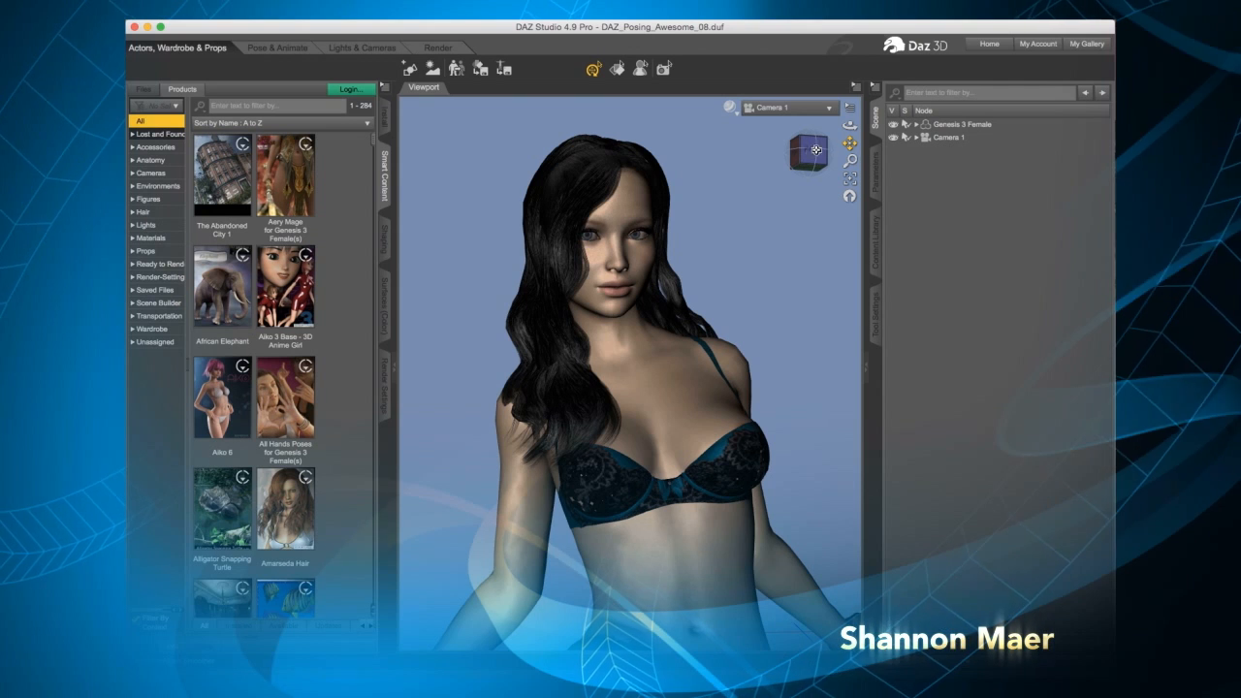
mouse_move(809, 152)
left_mouse_down()
mouse_move(764, 152)
mouse_move(764, 190)
mouse_move(764, 148)
mouse_move(814, 157)
mouse_move(800, 160)
left_mouse_up()
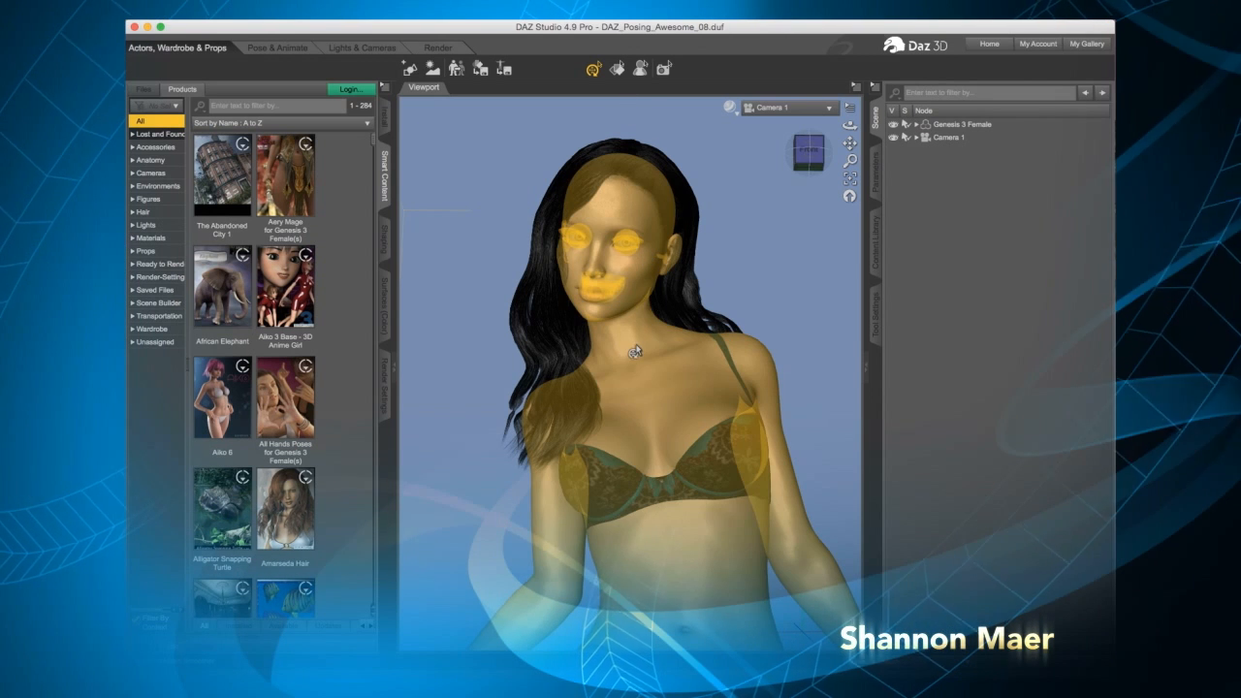
Select the Neck Upper bone on the figure's neck and frame the head and chest closely
left_click(635, 351)
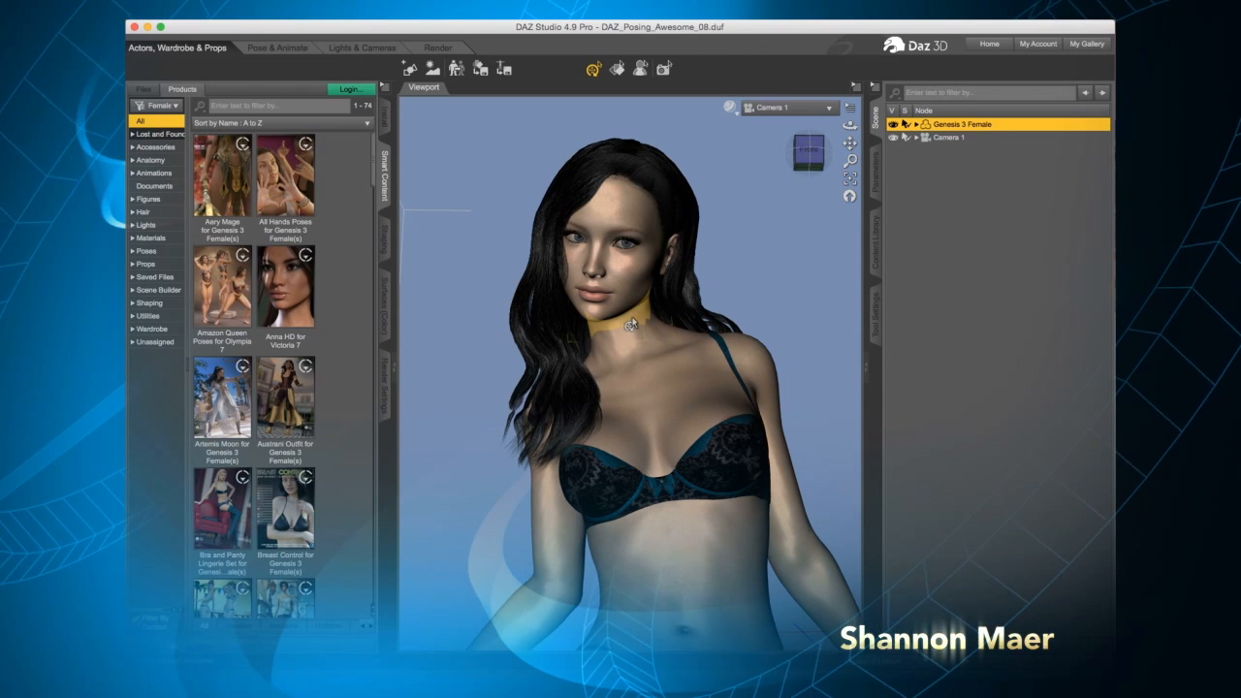
left_click(631, 317)
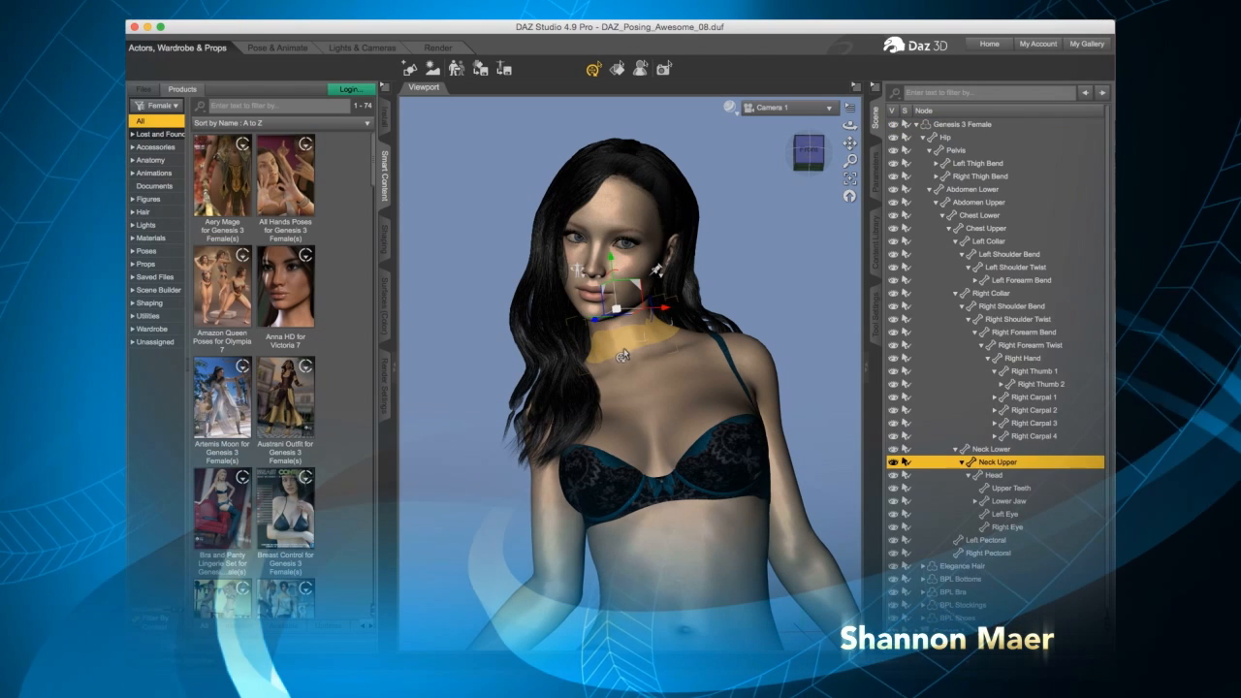
left_click(631, 324)
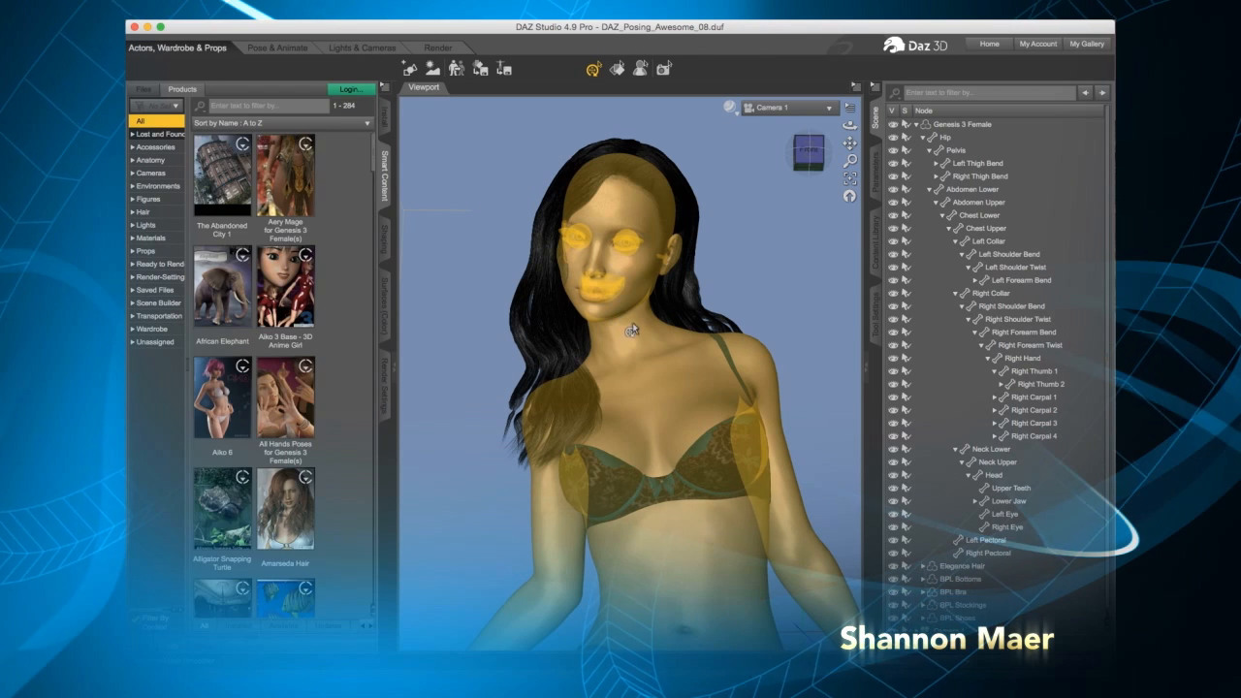
left_click(632, 322)
left_click(630, 317)
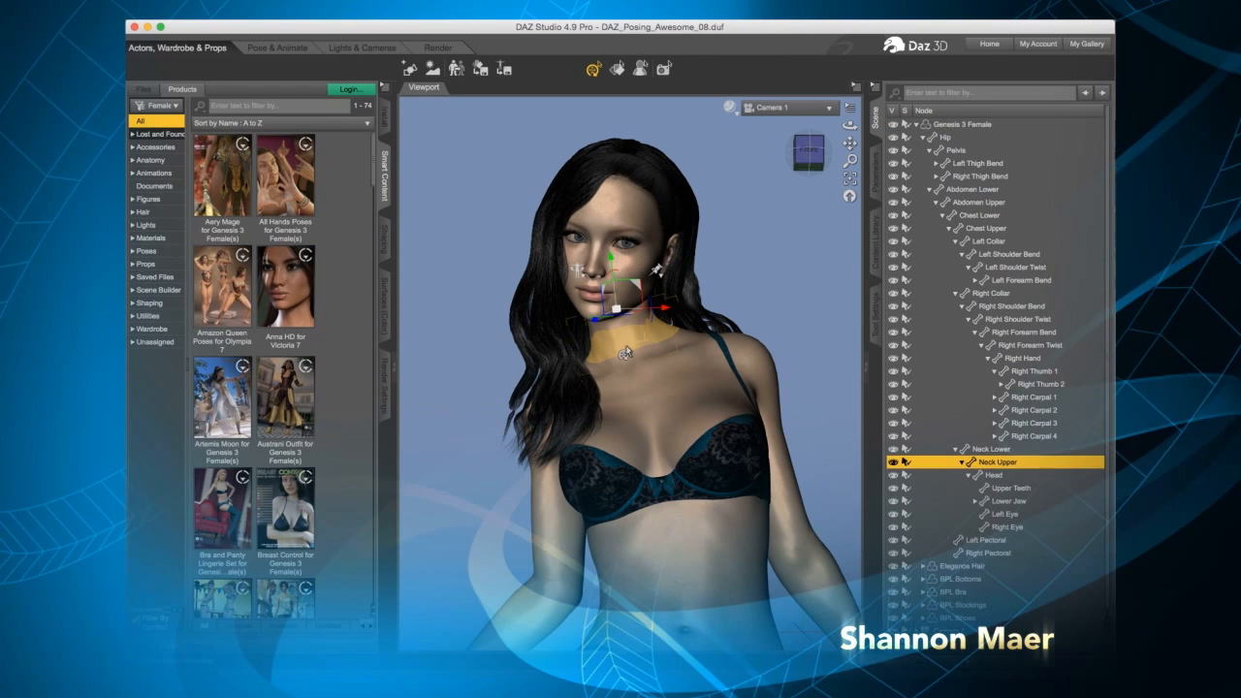
scroll(626, 351, "down", 3)
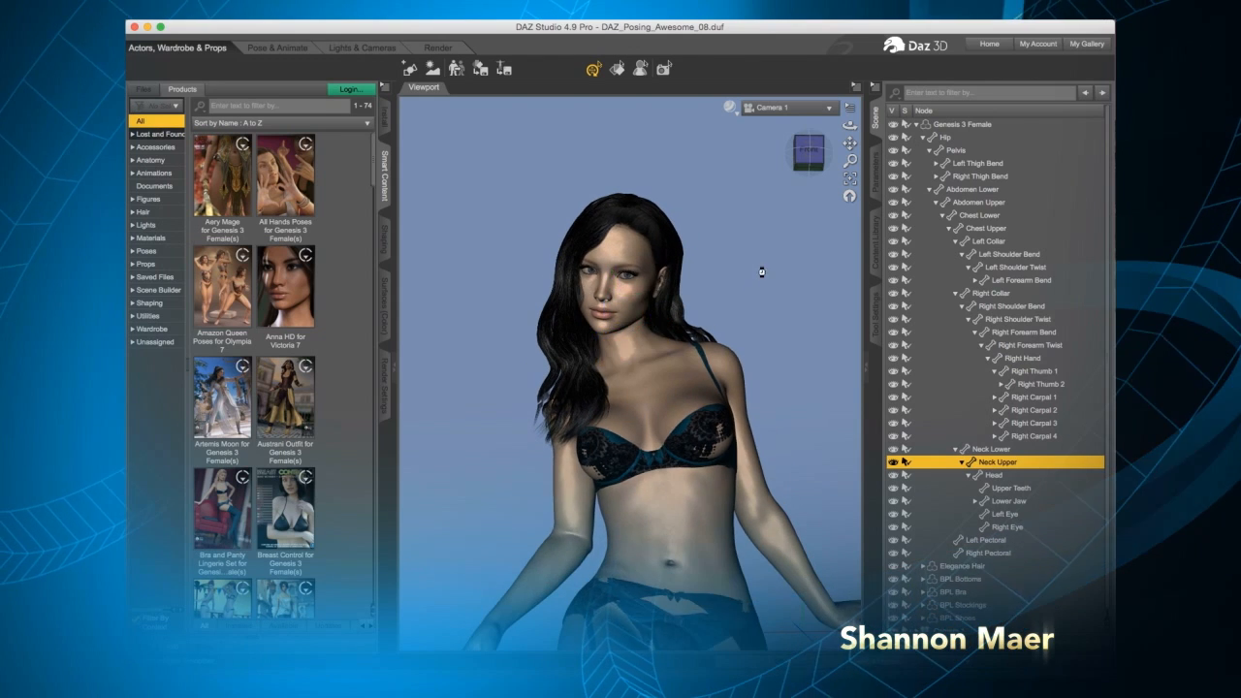
left_click(762, 273)
left_click(630, 336)
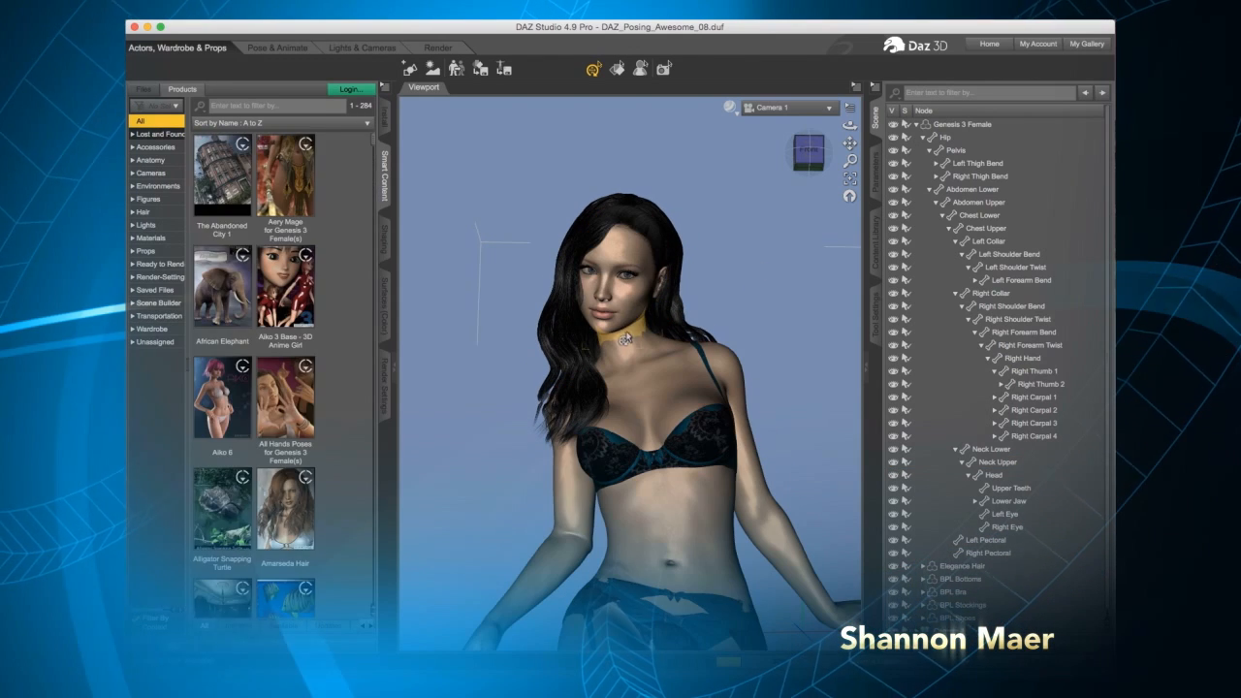
left_click(631, 339)
scroll(751, 268, "up", 4)
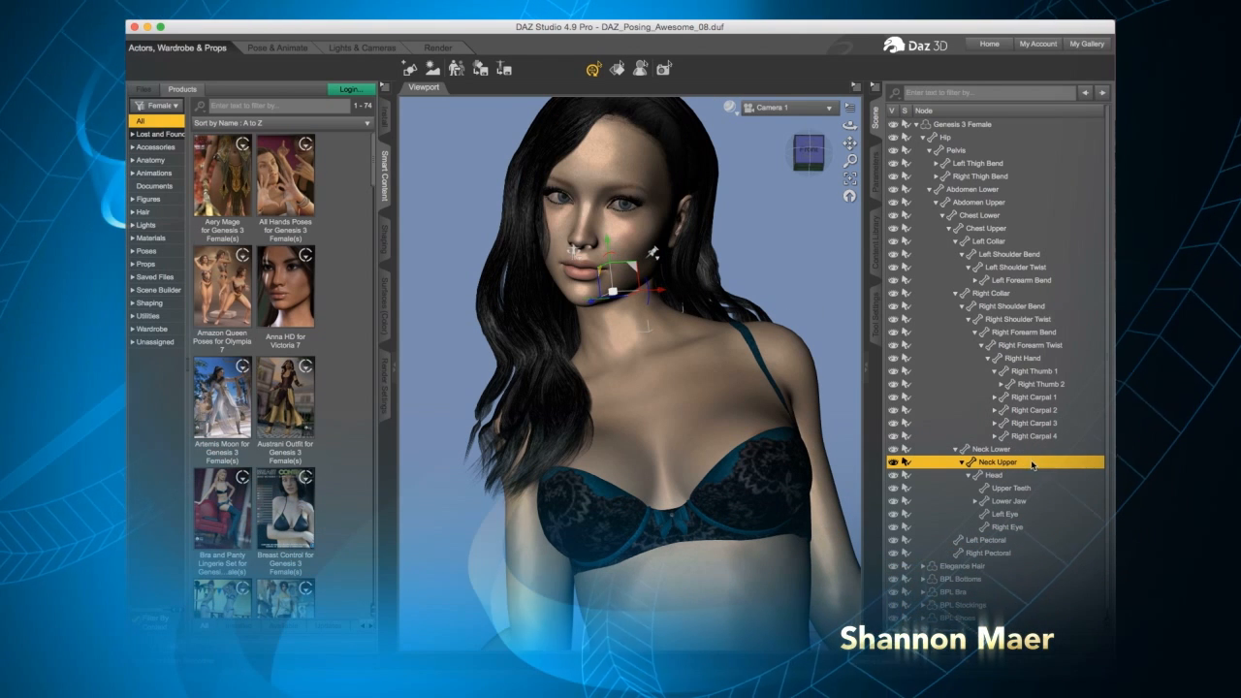
Inspect the Point At target in the Neck Upper bone's General parameters, and dismiss the target selection
left_click(875, 179)
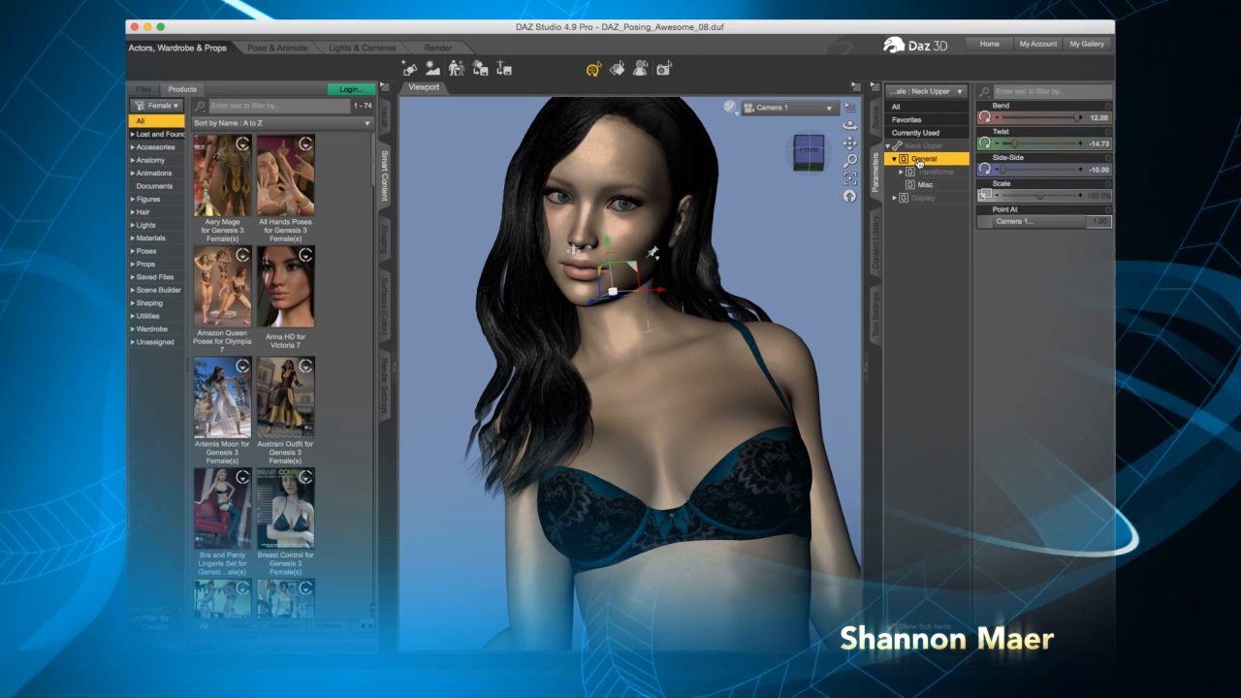
left_click(1041, 225)
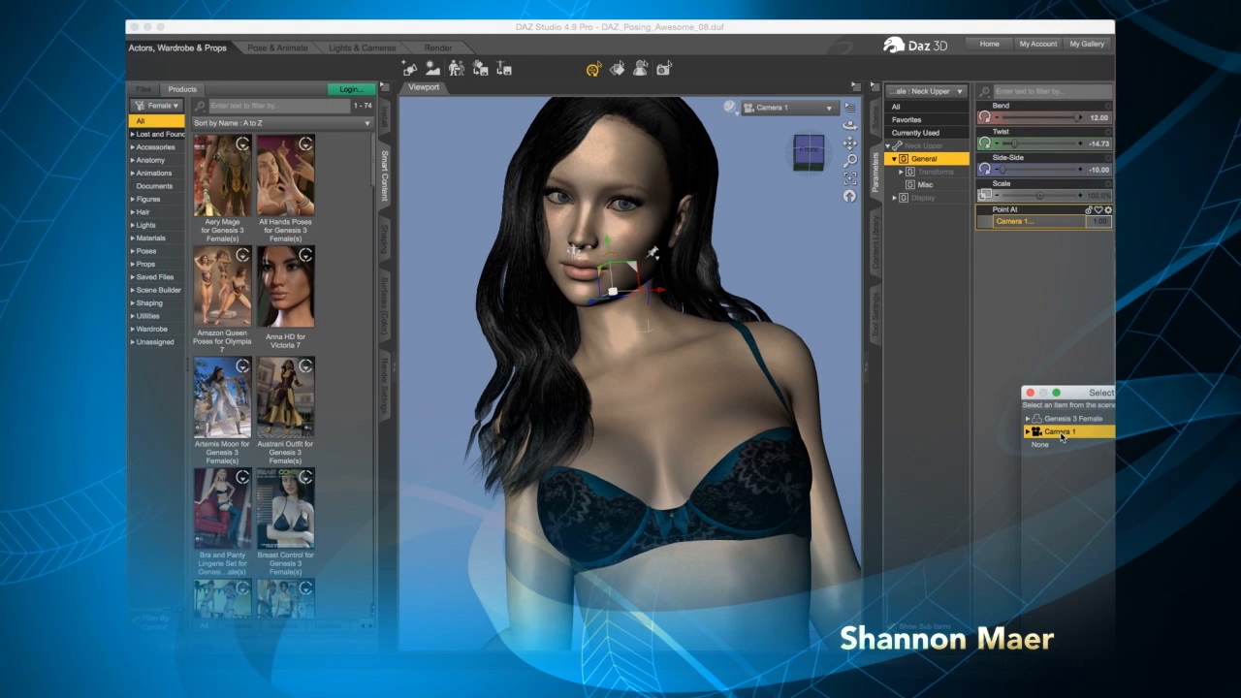
key("Escape")
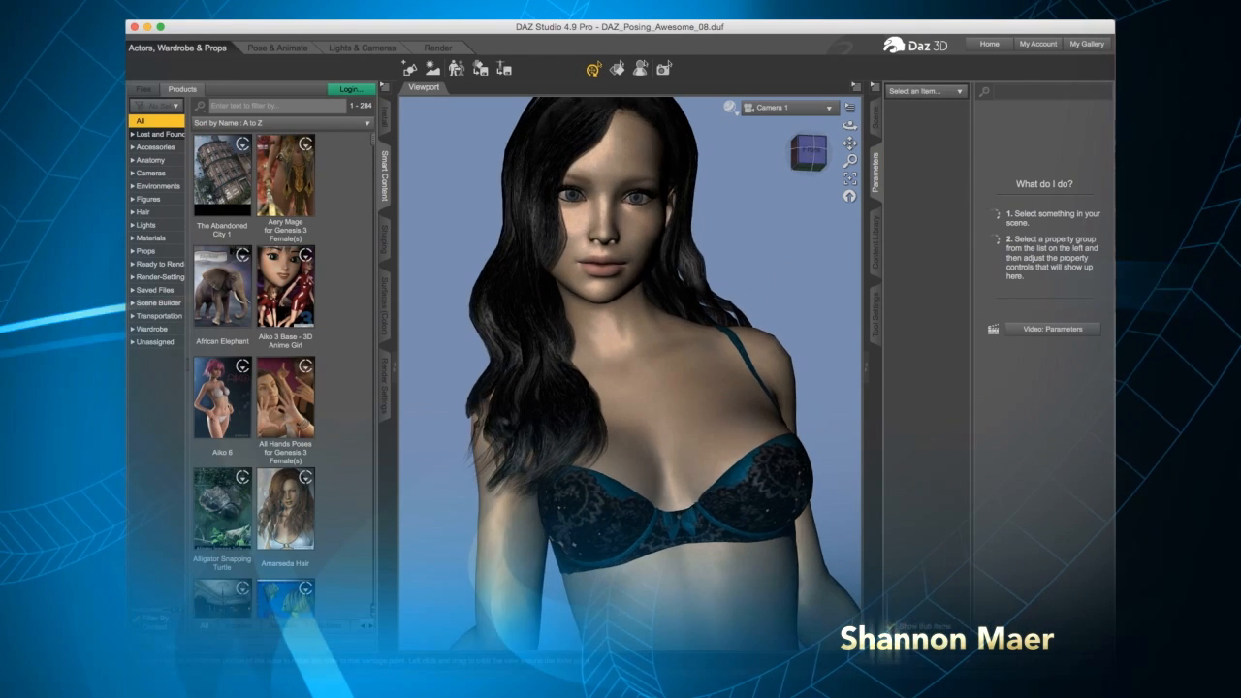
View the figure through Camera 1 from low angles and from the front to examine how her neck and head turn
left_click_drag(810, 162, 811, 162)
scroll(787, 260, "up", 4)
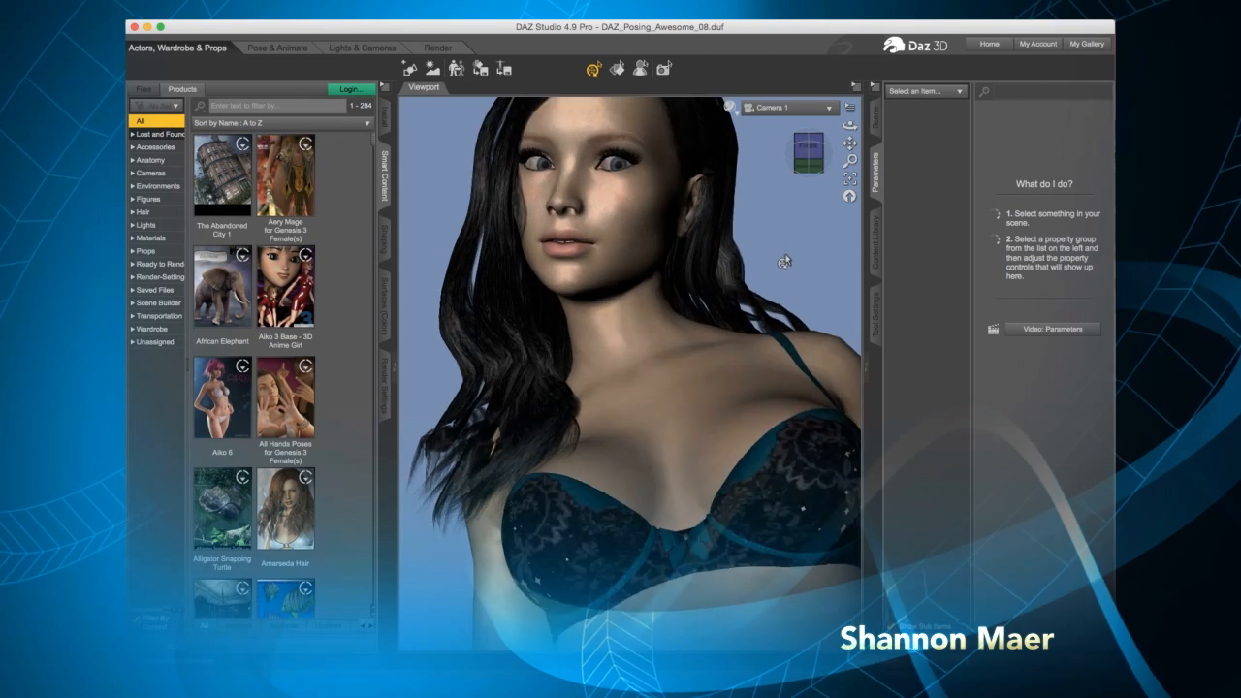
scroll(783, 256, "down", 7)
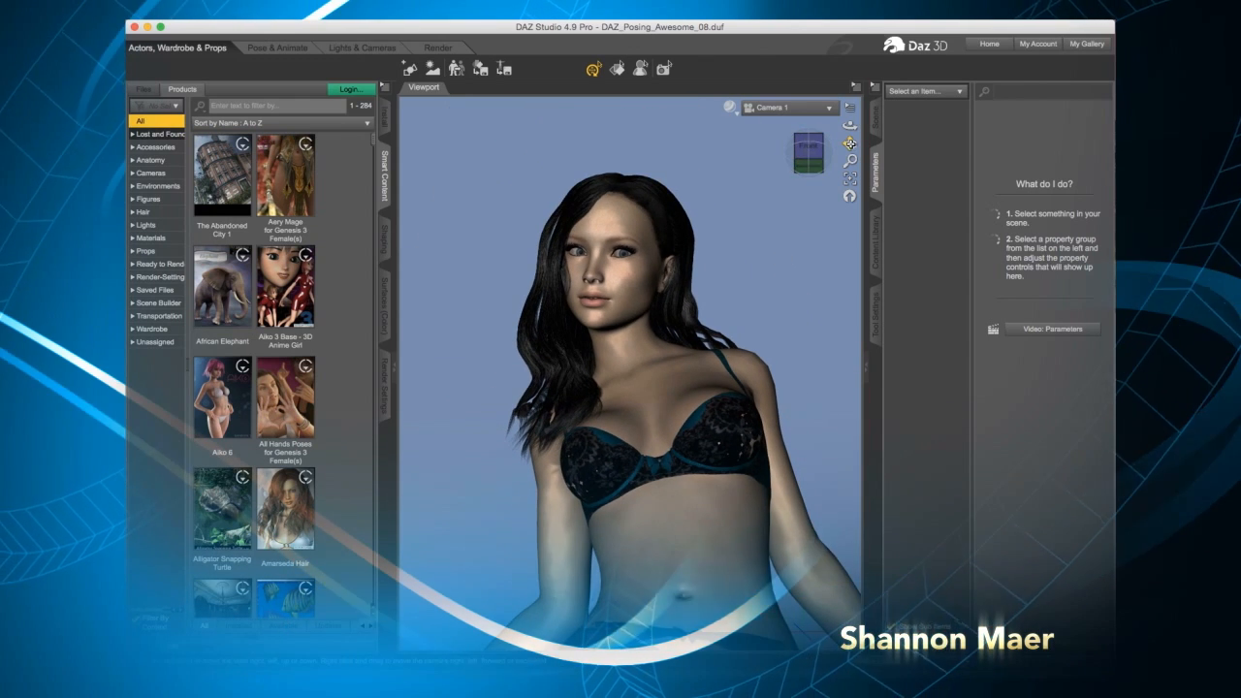
left_click_drag(849, 144, 849, 122)
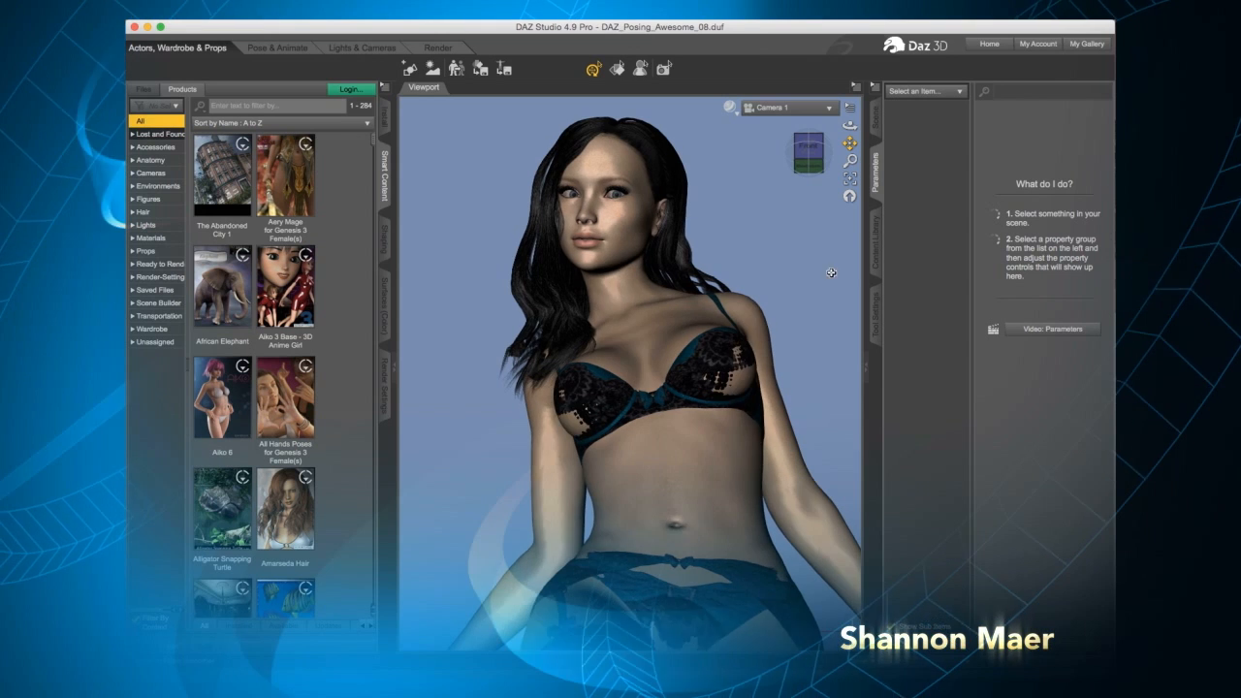
scroll(807, 295, "up", 4)
scroll(805, 297, "down", 2)
scroll(805, 290, "down", 4)
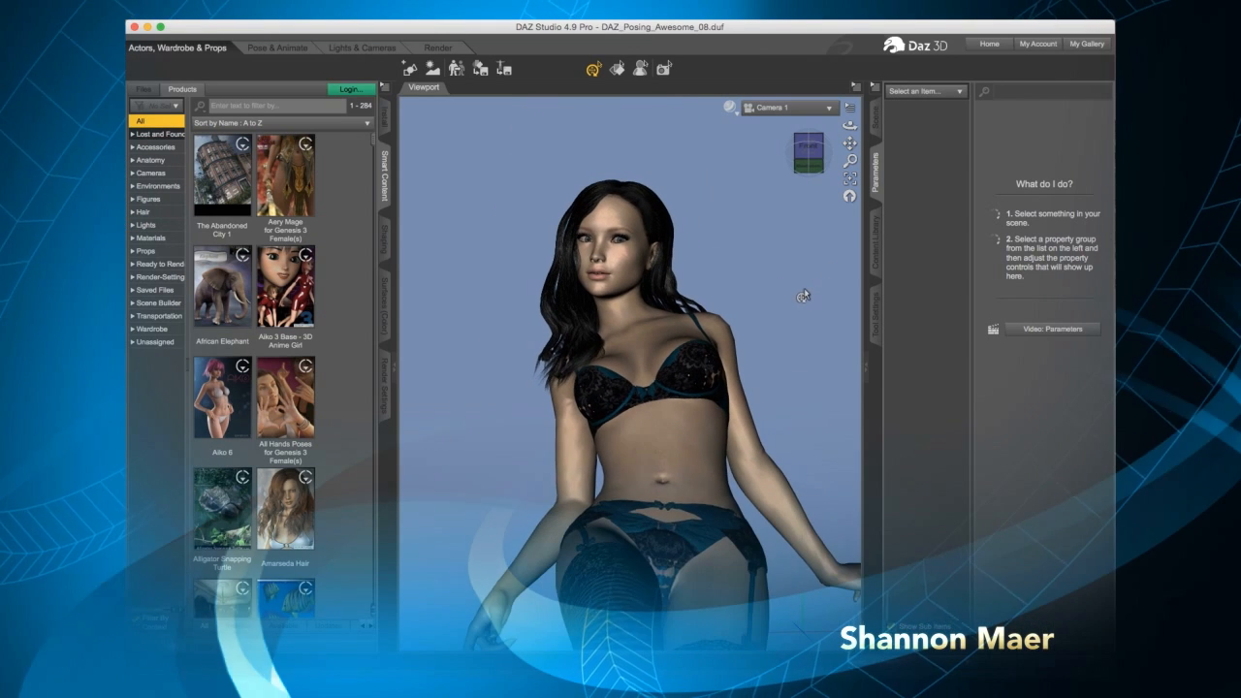
left_click_drag(810, 154, 812, 163)
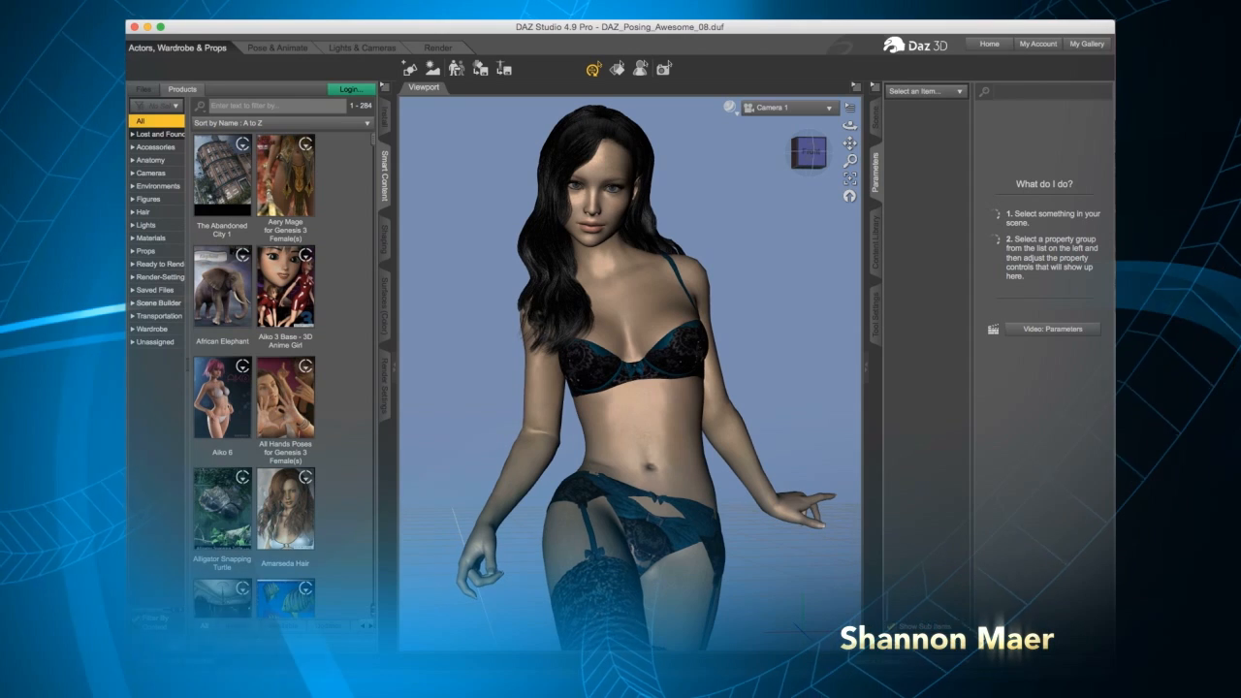
Orbit Camera 1 from above back to the front and reframe the figure to examine her overall pose from several angles
left_click_drag(849, 126, 797, 163)
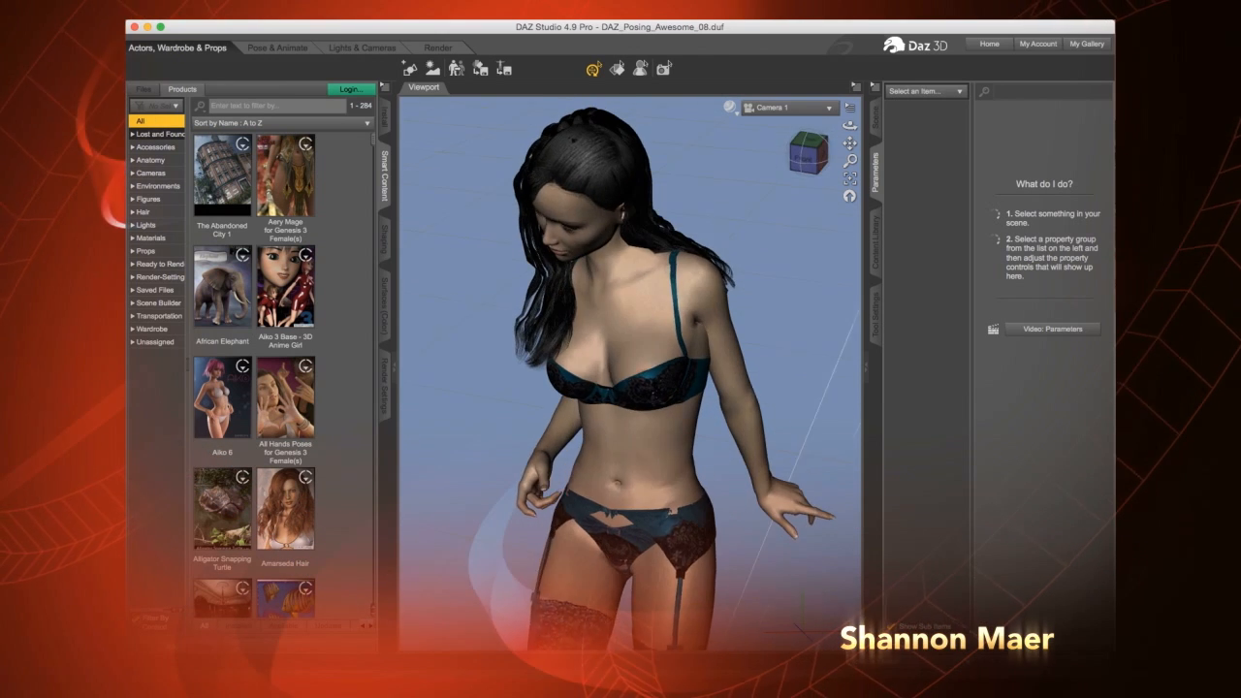
left_click(810, 158)
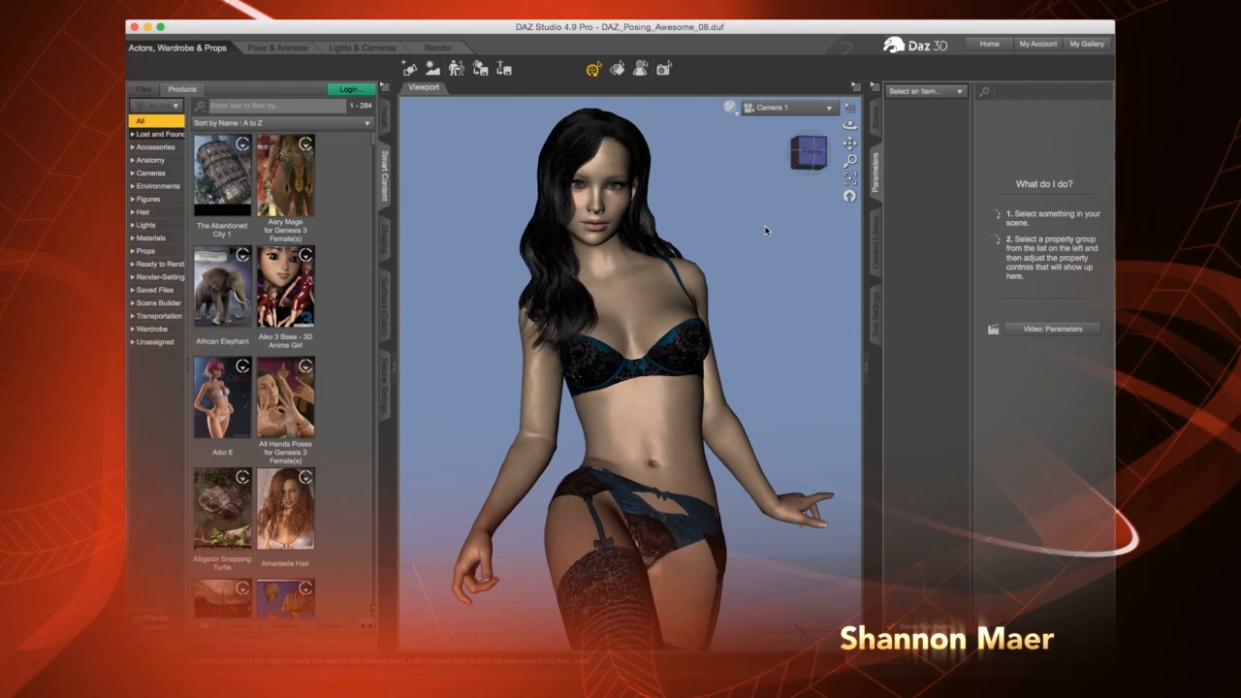
scroll(743, 228, "up", 3)
left_click_drag(850, 143, 859, 206)
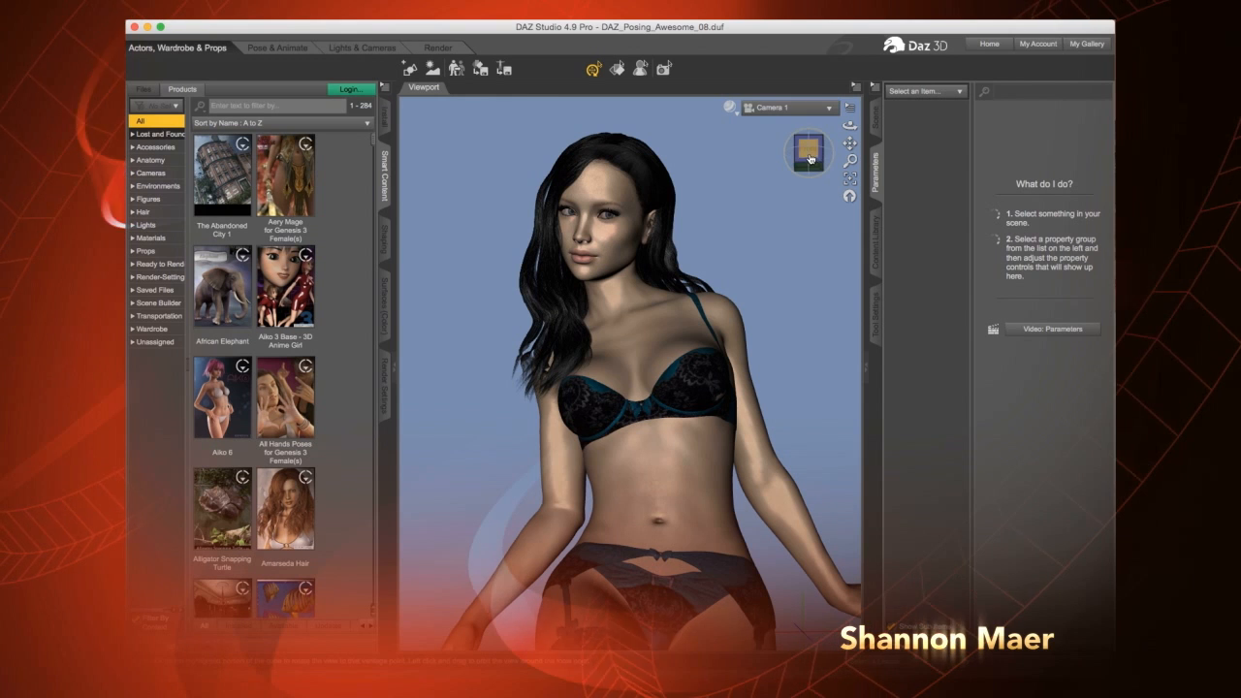
left_click_drag(811, 151, 857, 145)
scroll(784, 276, "up", 1)
scroll(783, 276, "down", 5)
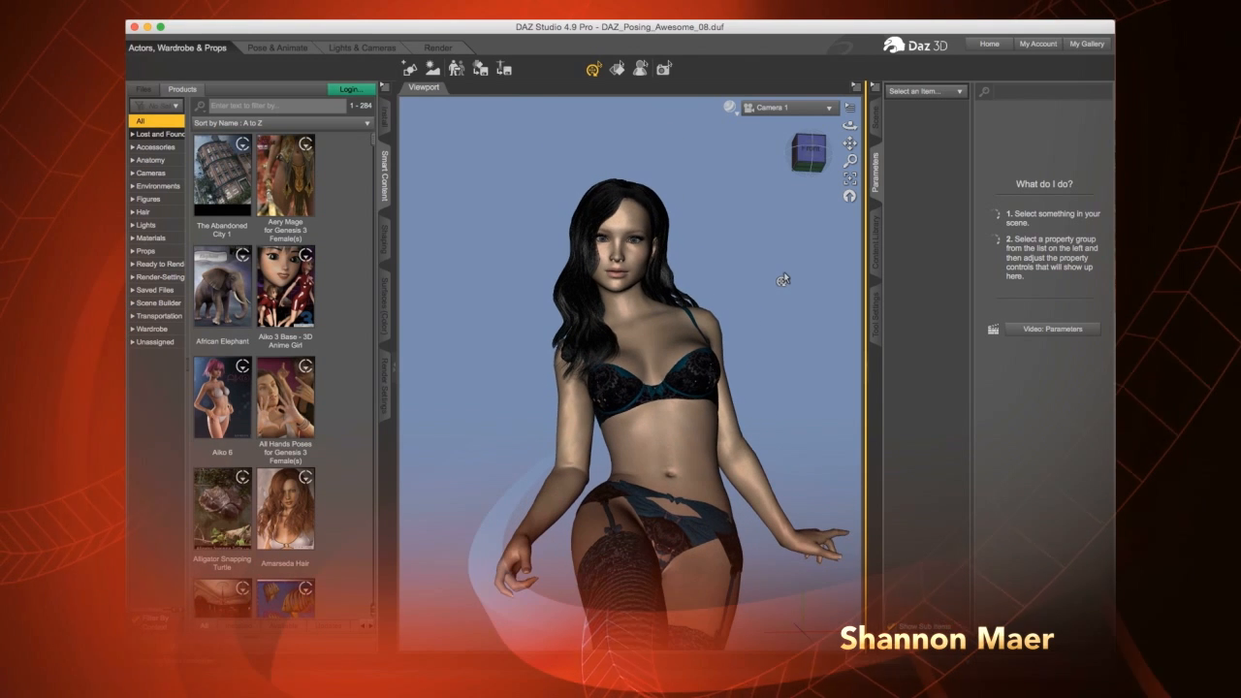
left_click_drag(810, 155, 766, 170)
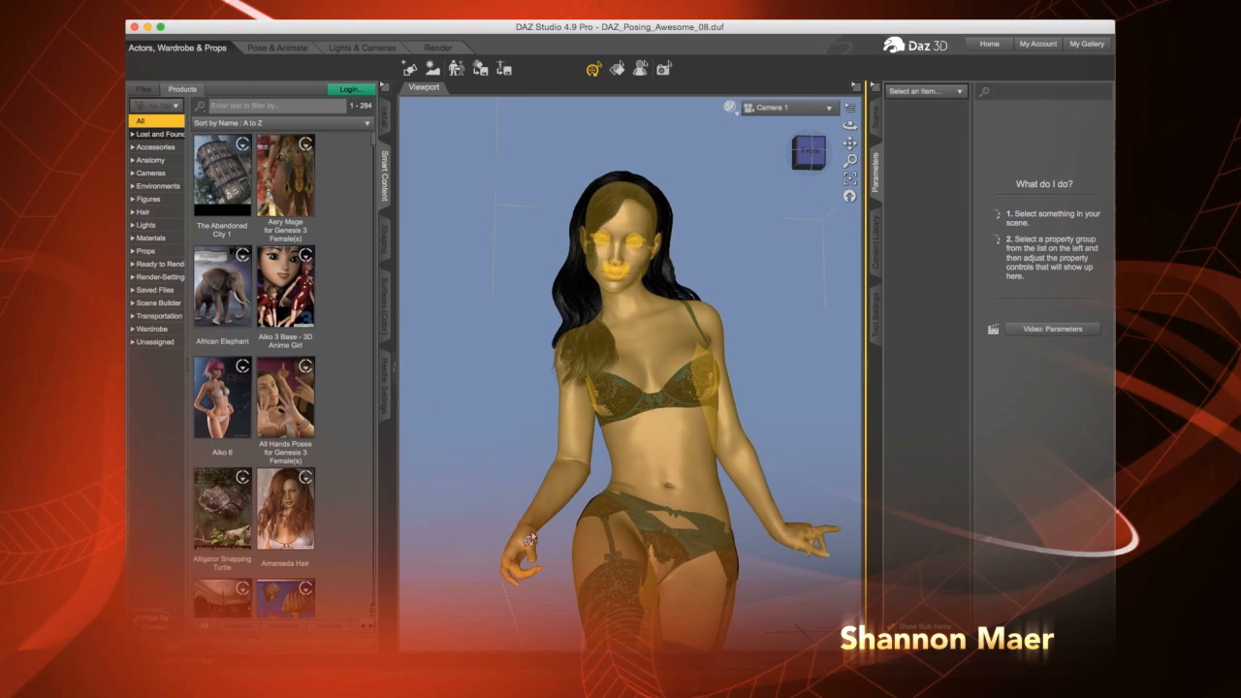
scroll(741, 284, "up", 3)
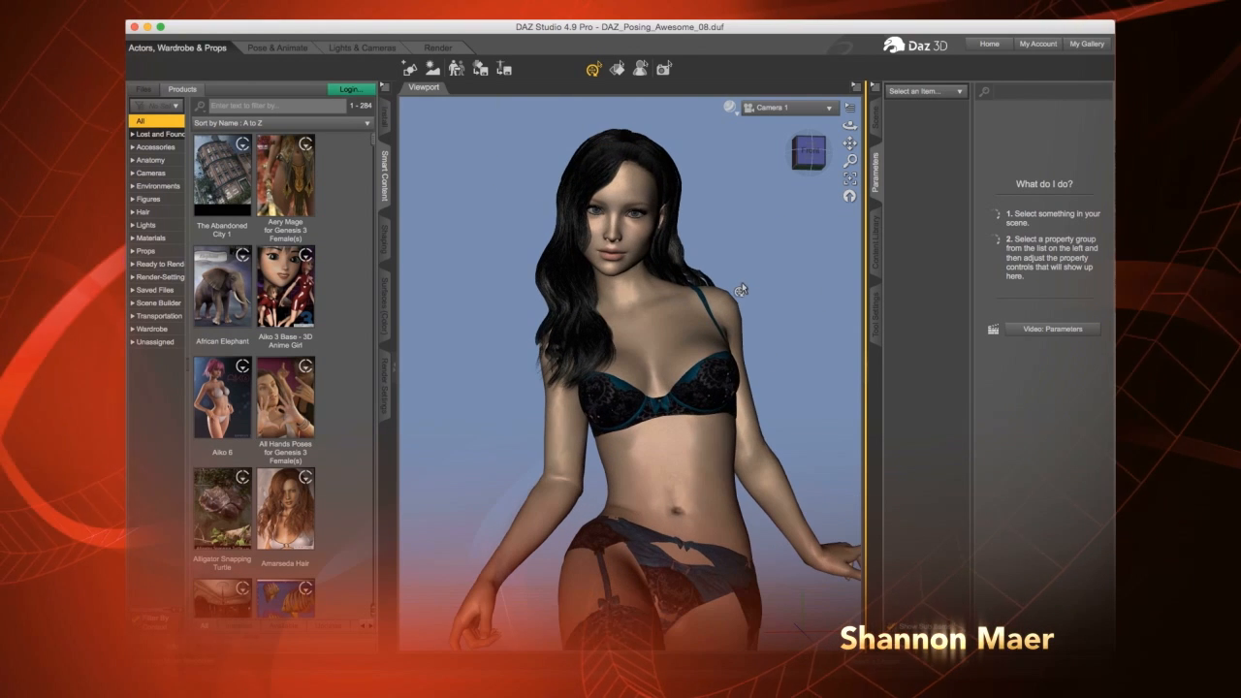
left_click_drag(849, 143, 852, 128)
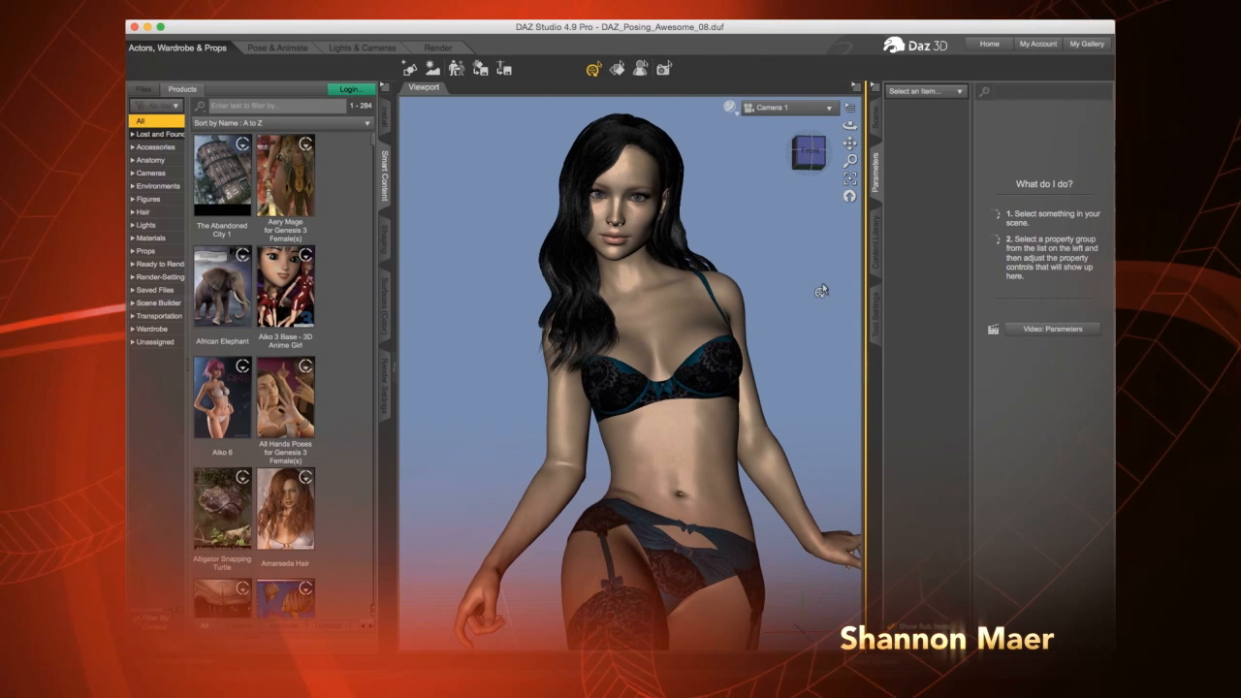
scroll(829, 360, "up", 1)
scroll(829, 360, "down", 2)
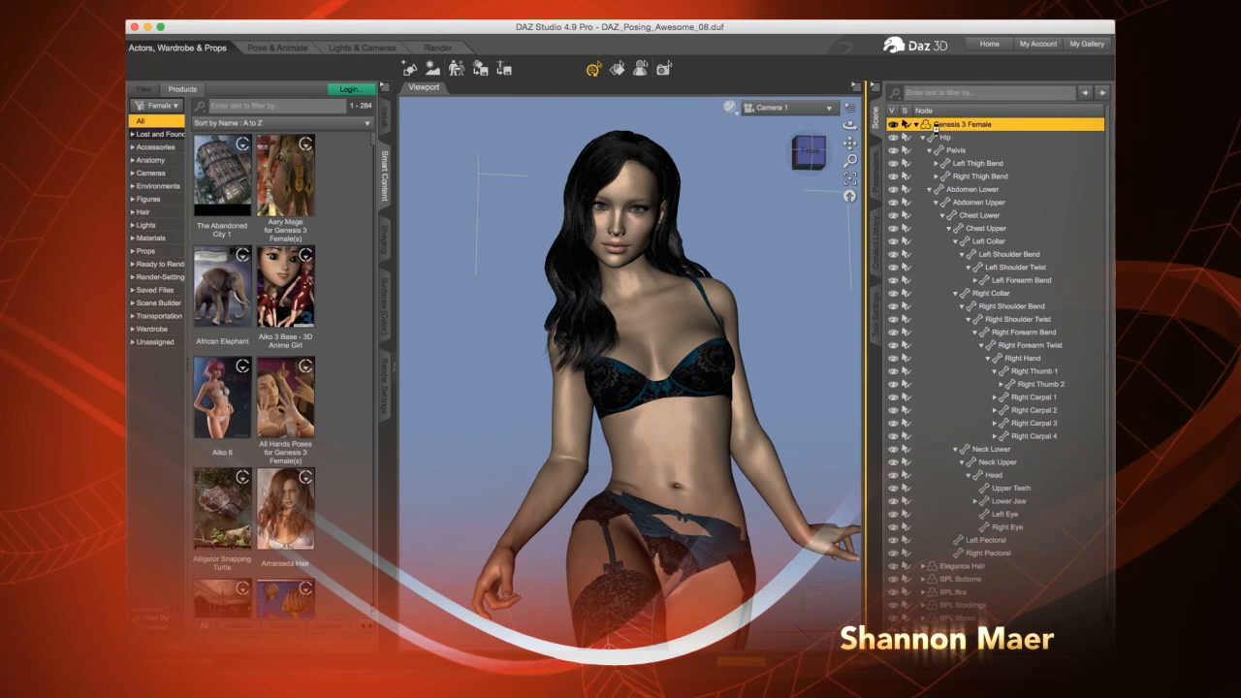
Collapse the Genesis 3 Female hierarchy in the scene and expand Camera 1 to list its child nodes
left_click(916, 124)
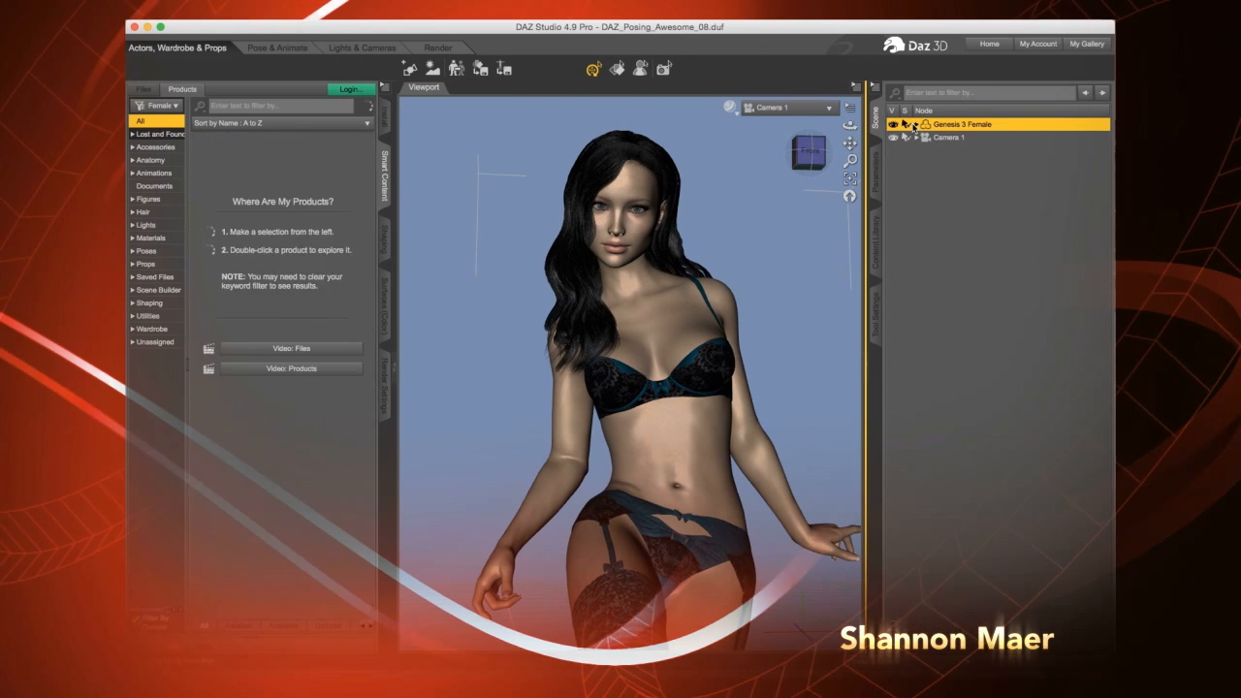
left_click(931, 137)
left_click(916, 138)
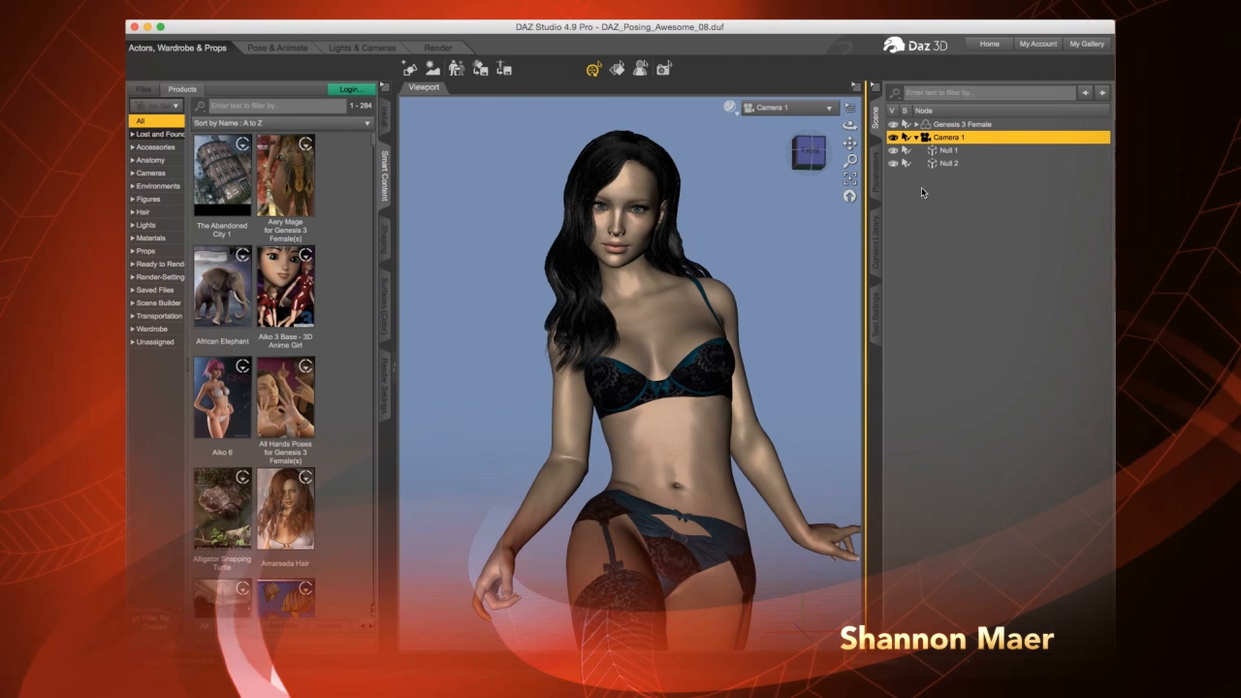
Select Null 1 and Null 2 under Camera 1 in turn to examine them, and clear the selection
left_click(948, 151)
left_click(948, 164)
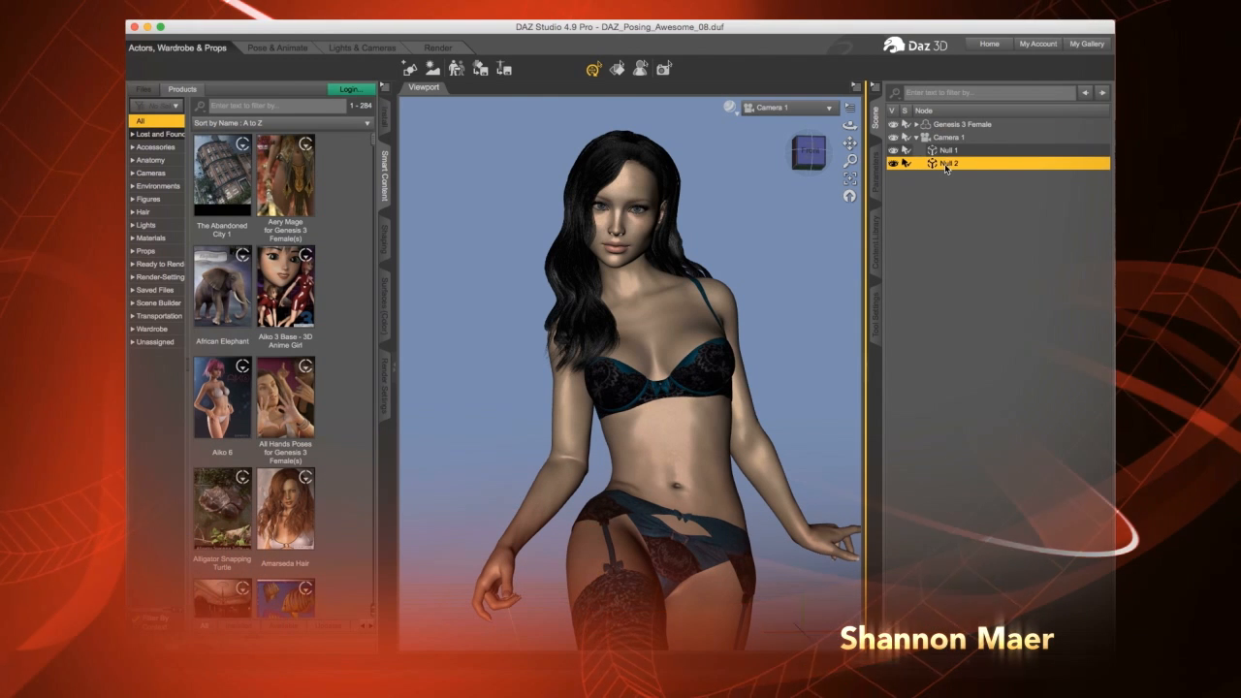
left_click(944, 151)
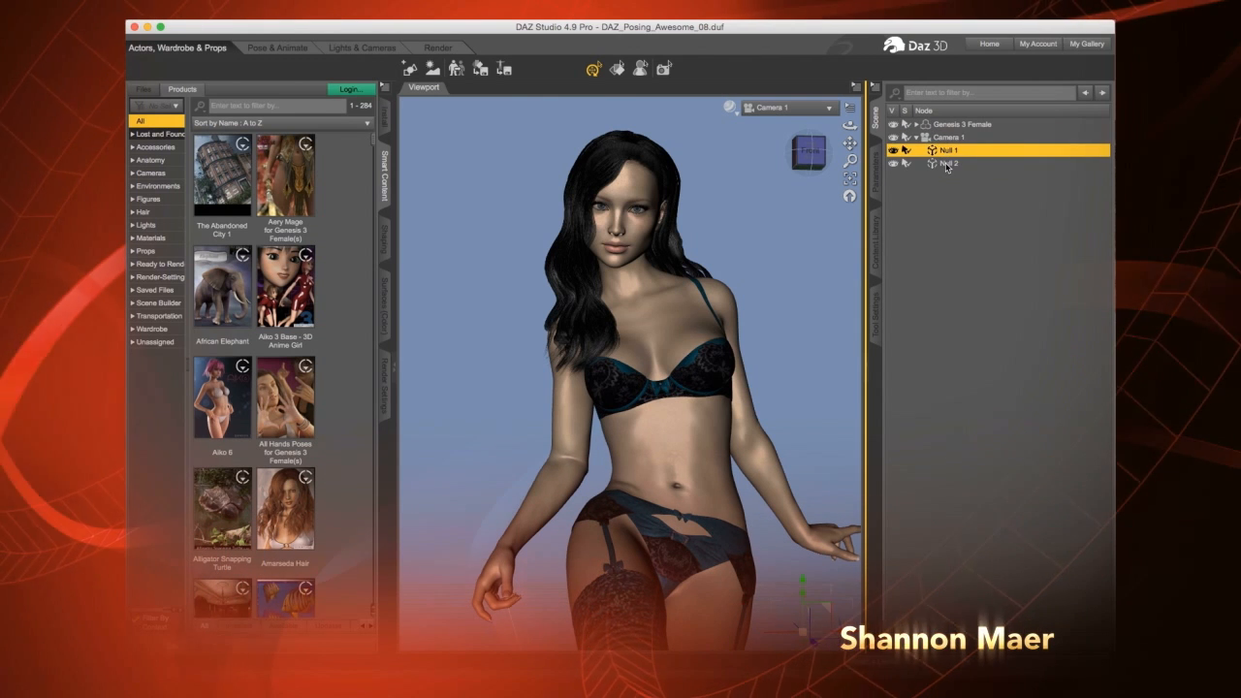
left_click(948, 165)
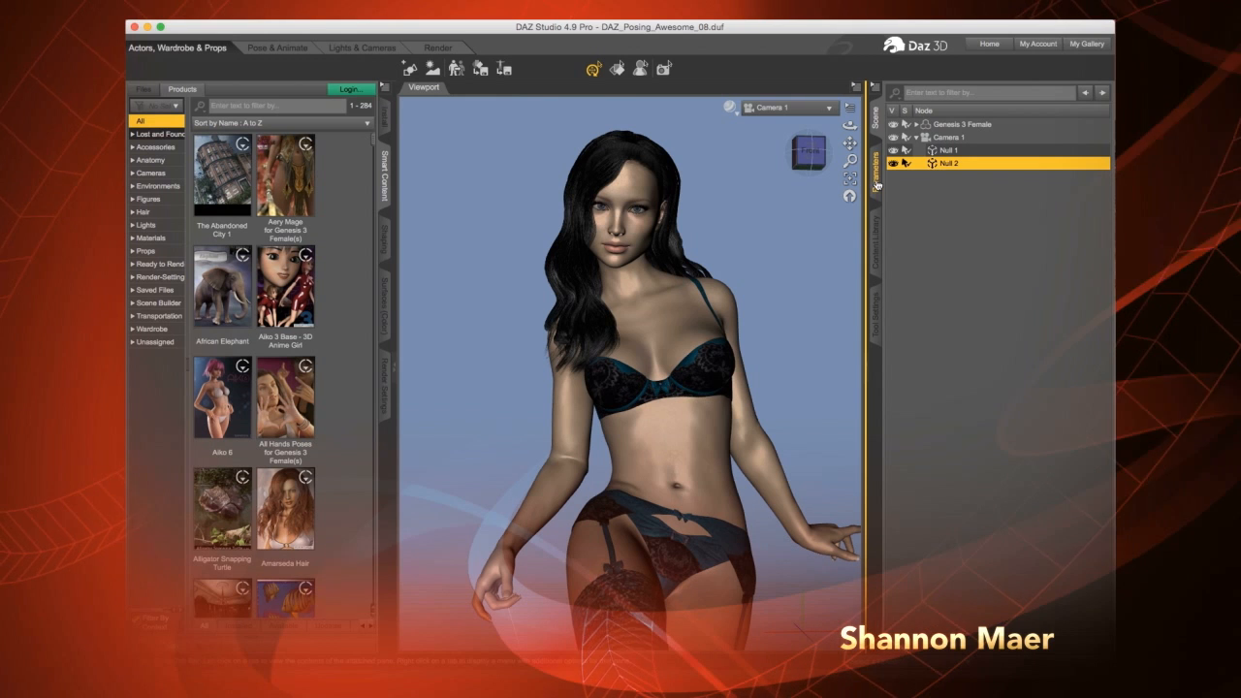
left_click(765, 255)
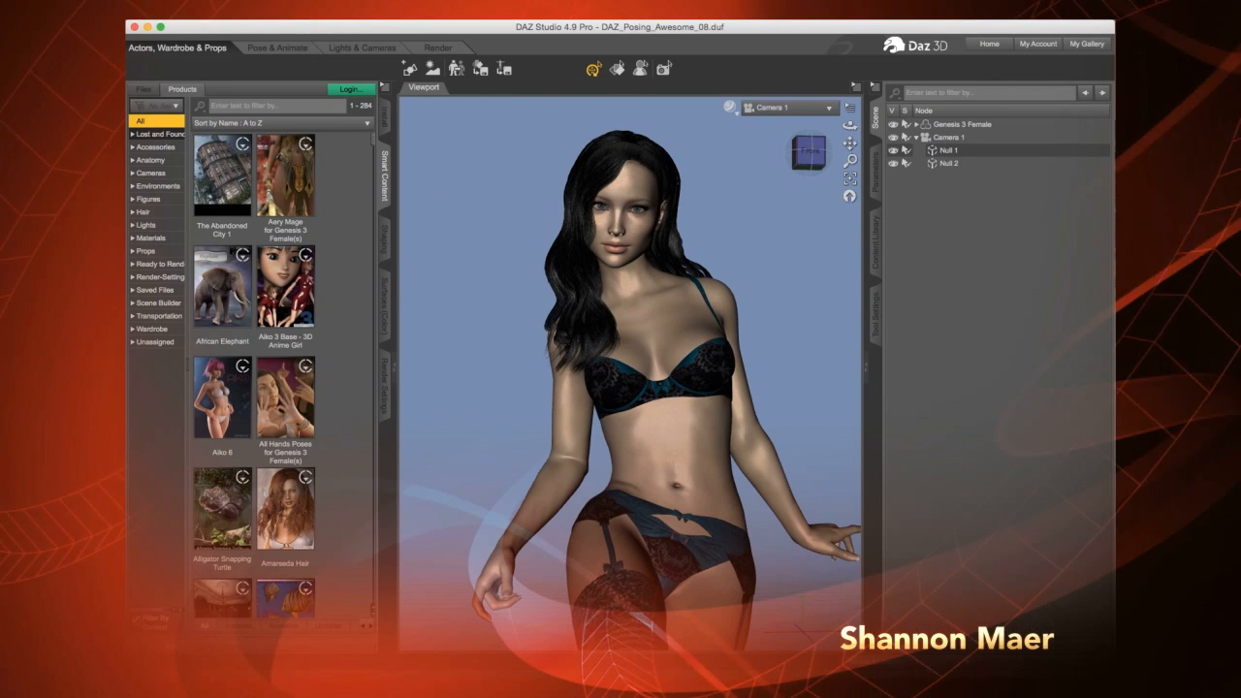
Create a new null named Null 3 in the scene
left_click(265, 11)
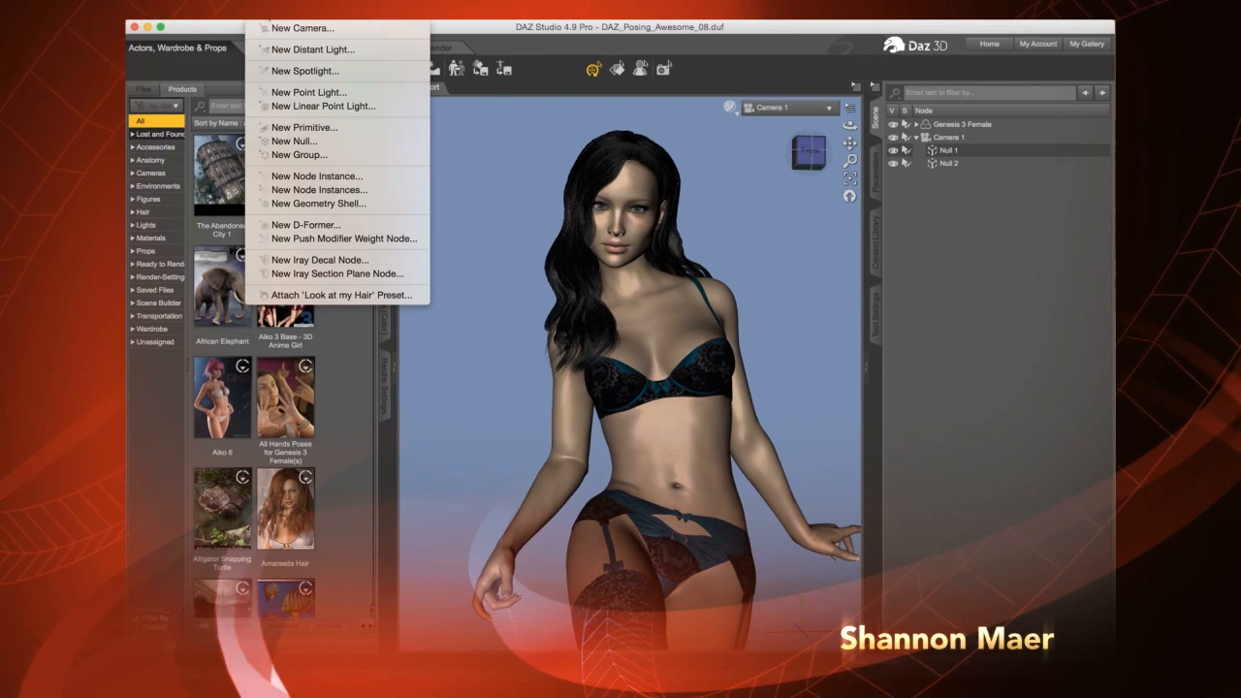
left_click(283, 143)
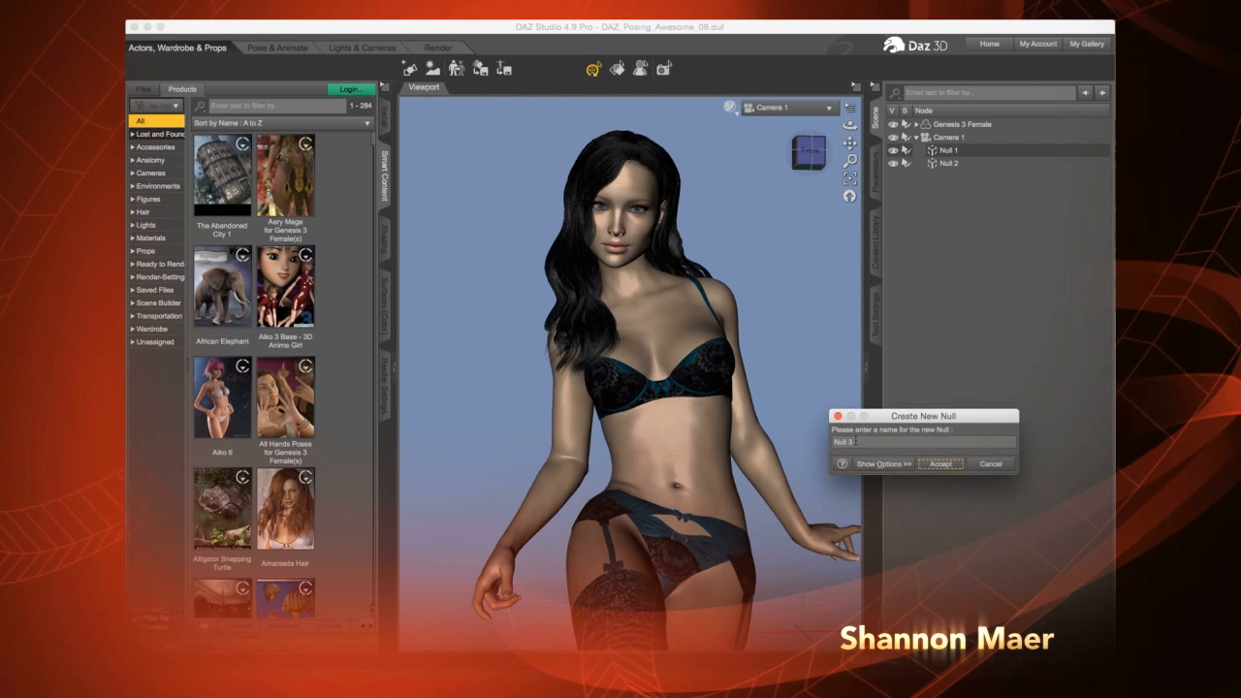
left_click(939, 464)
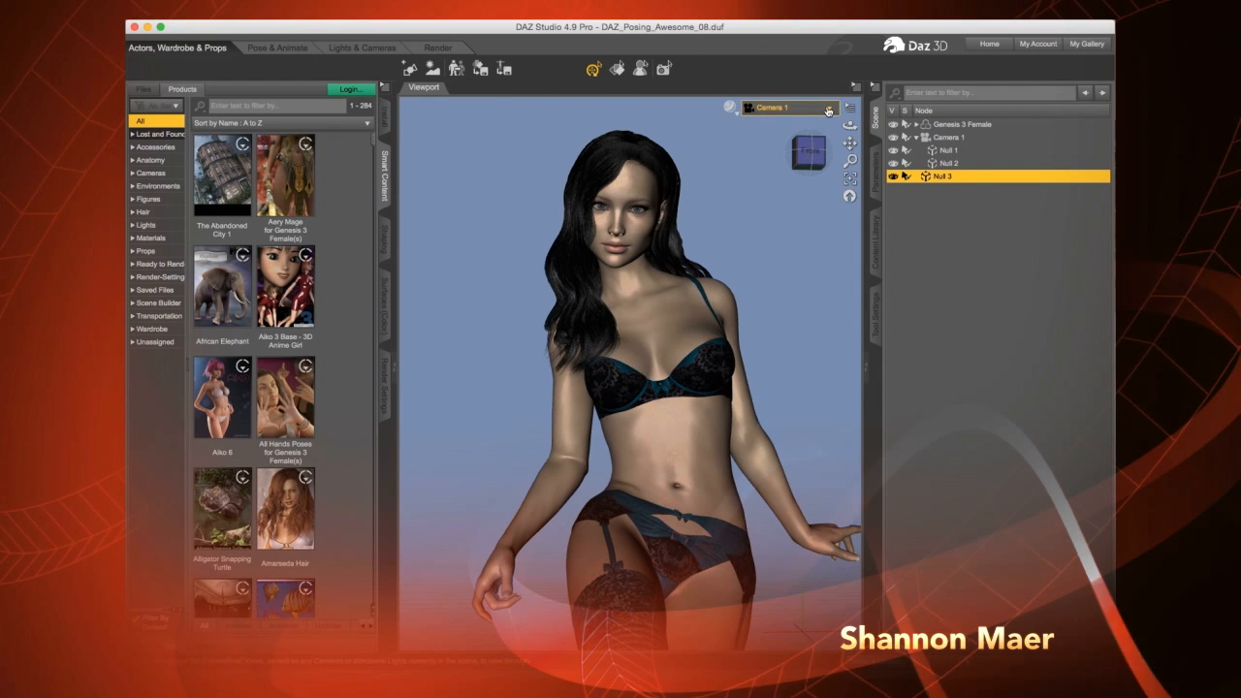
Switch the viewport to Perspective View and move Null 3 sideways to beside the figure's left arm
left_click(823, 110)
left_click(819, 115)
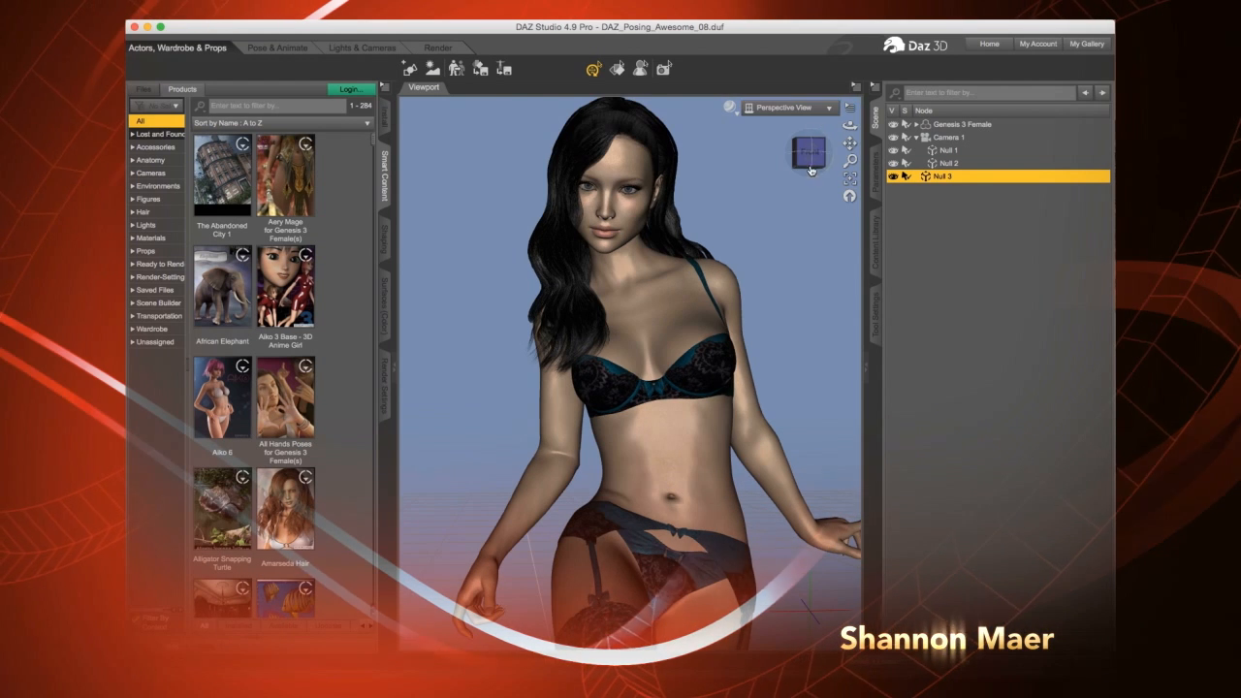
scroll(776, 292, "down", 5)
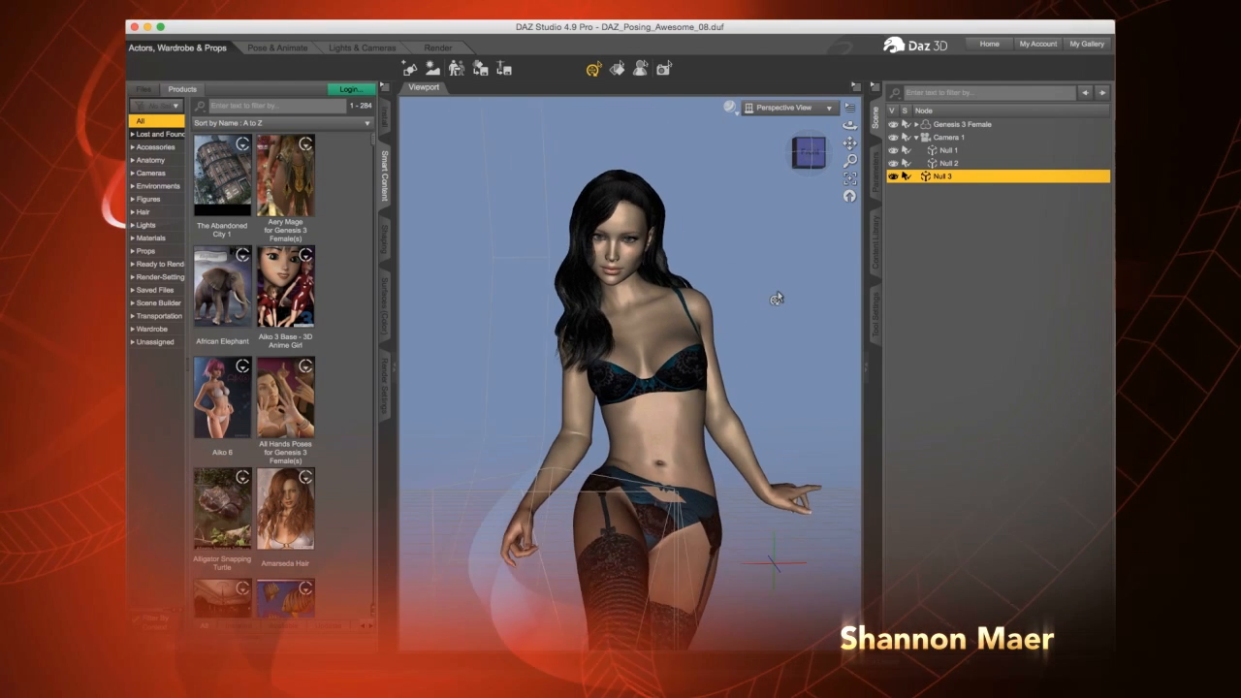
scroll(775, 297, "down", 3)
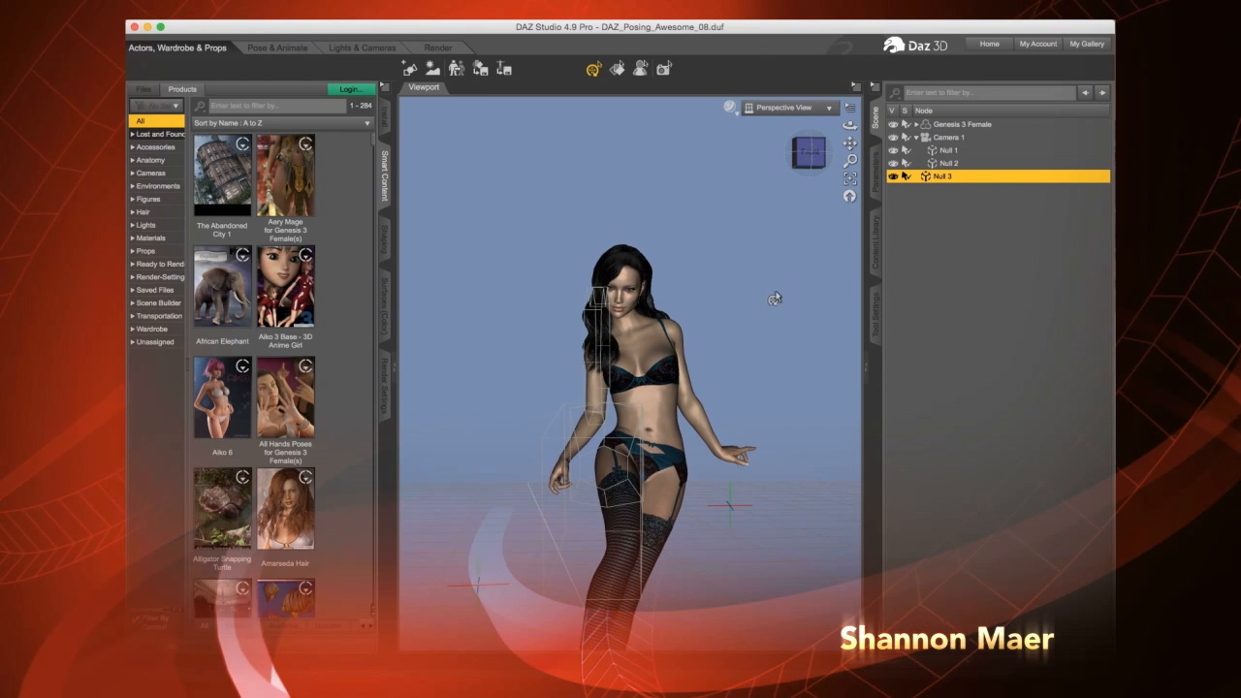
left_click_drag(852, 145, 852, 146)
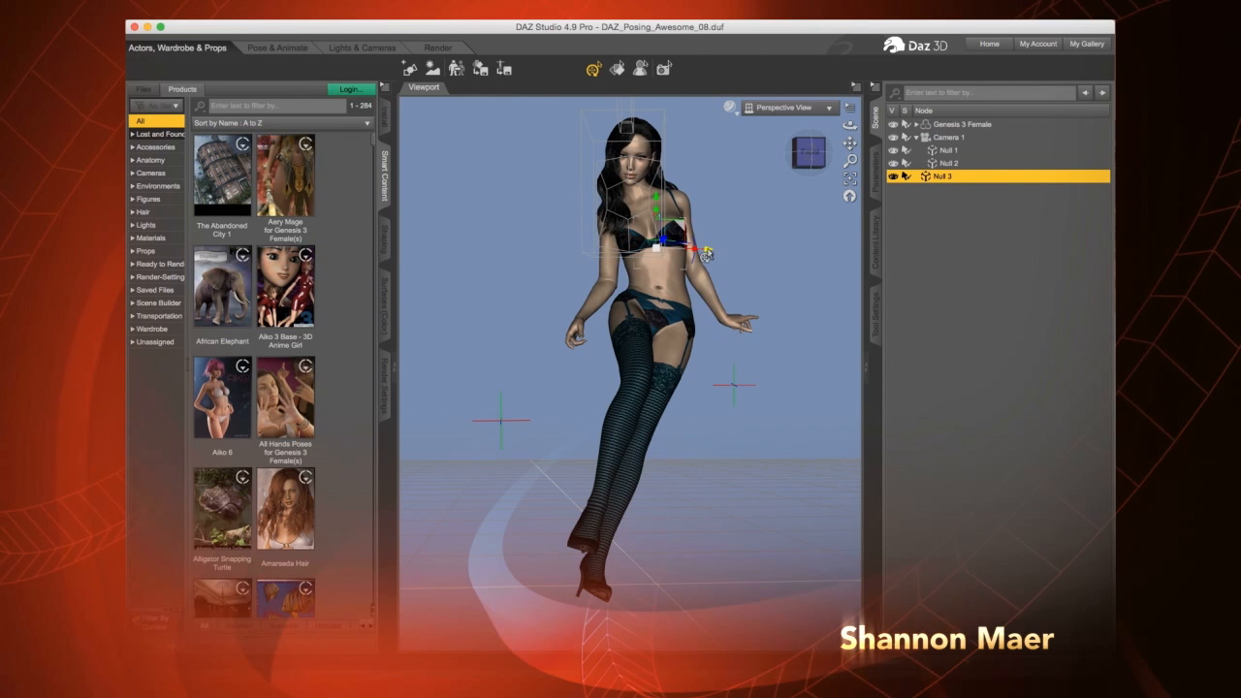
left_click(714, 255)
left_click(949, 176)
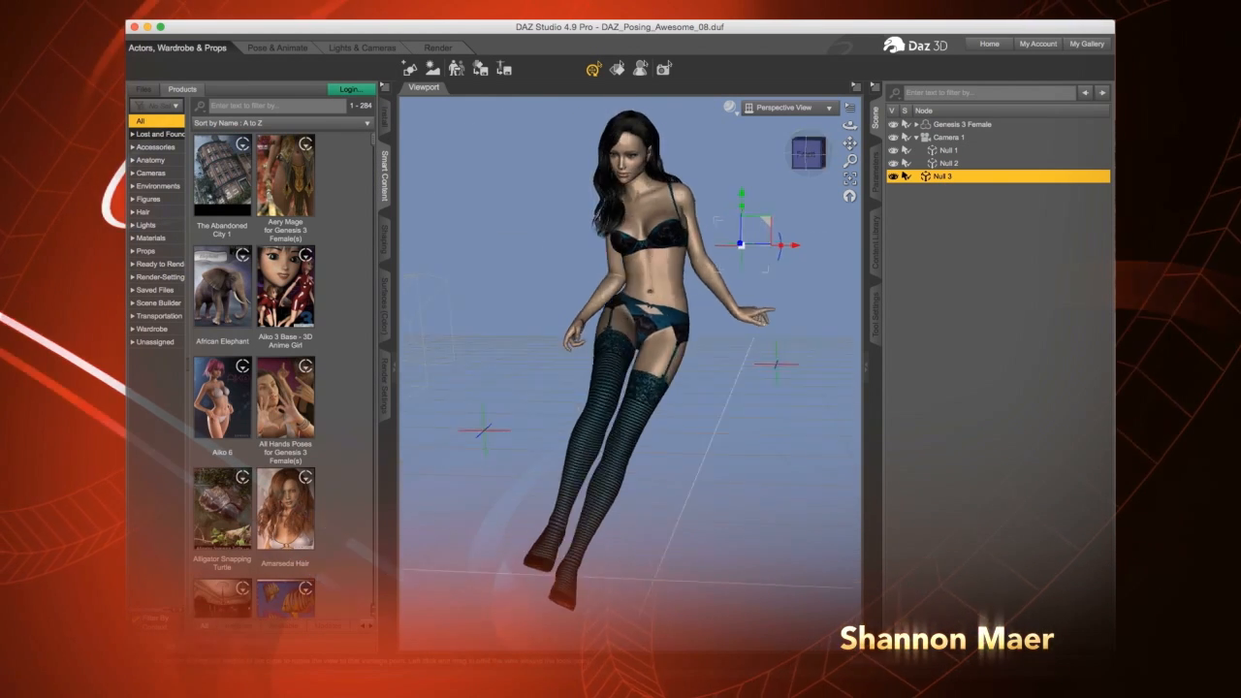
Move Null 3 back along its Z axis to behind the figure's left side and clear the selection
left_click_drag(808, 154, 705, 175)
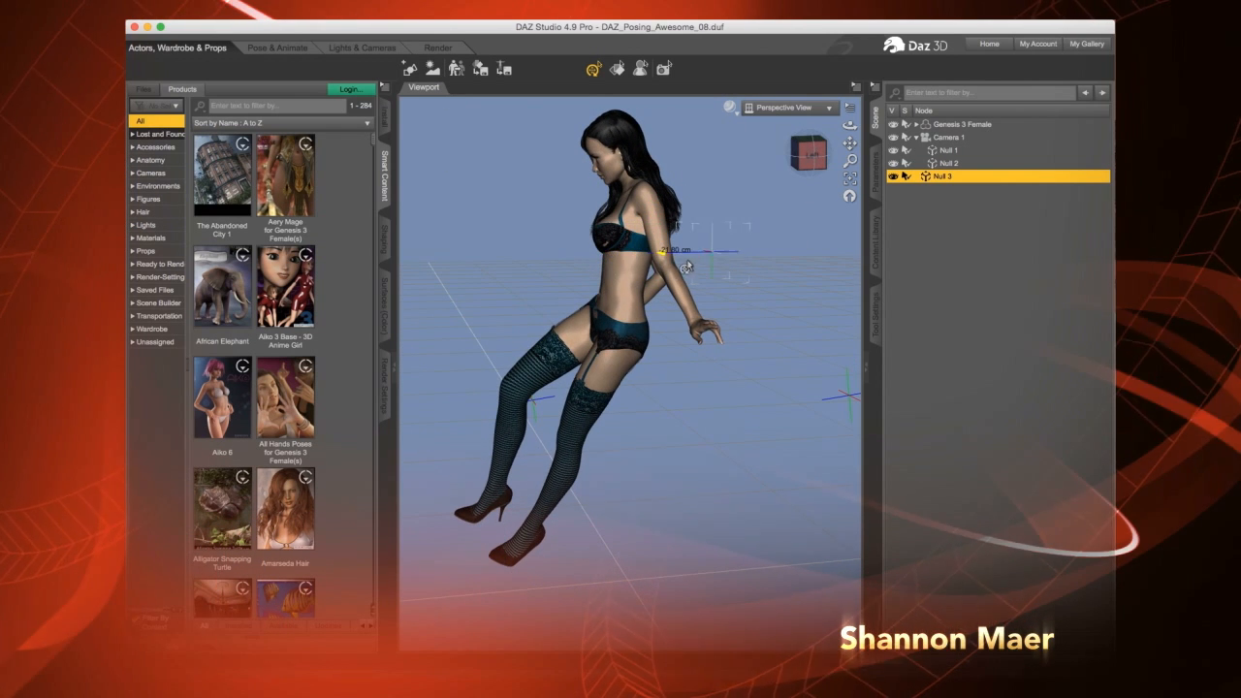
left_click_drag(686, 264, 729, 265)
left_click_drag(809, 153, 684, 170)
left_click(815, 158)
left_click(928, 449)
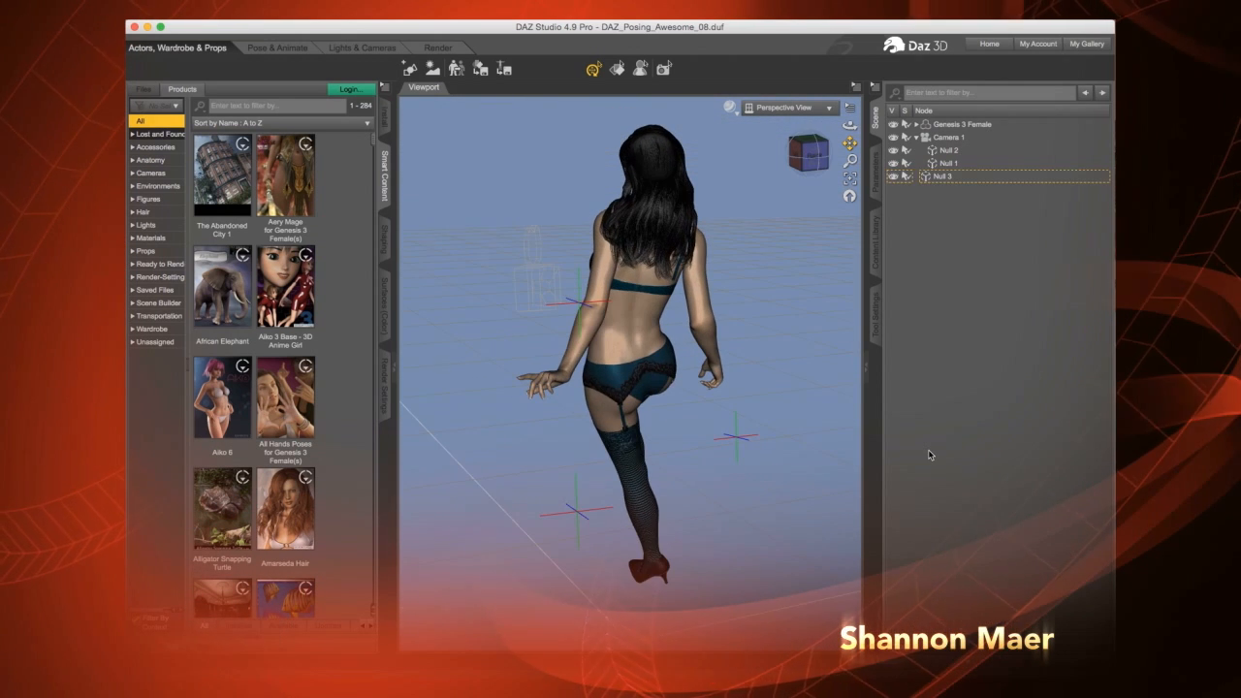
Delete Null 1 and Null 2 from under Camera 1
left_click(944, 153)
left_click(948, 163, "shift")
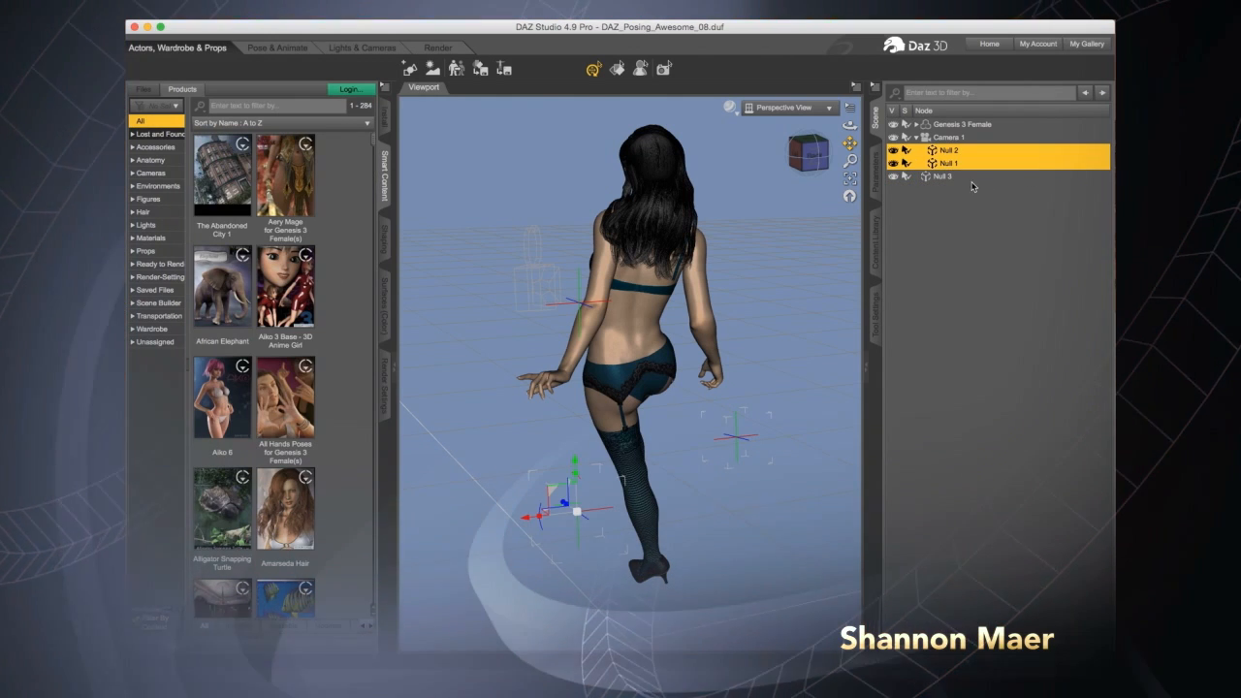
key("Delete")
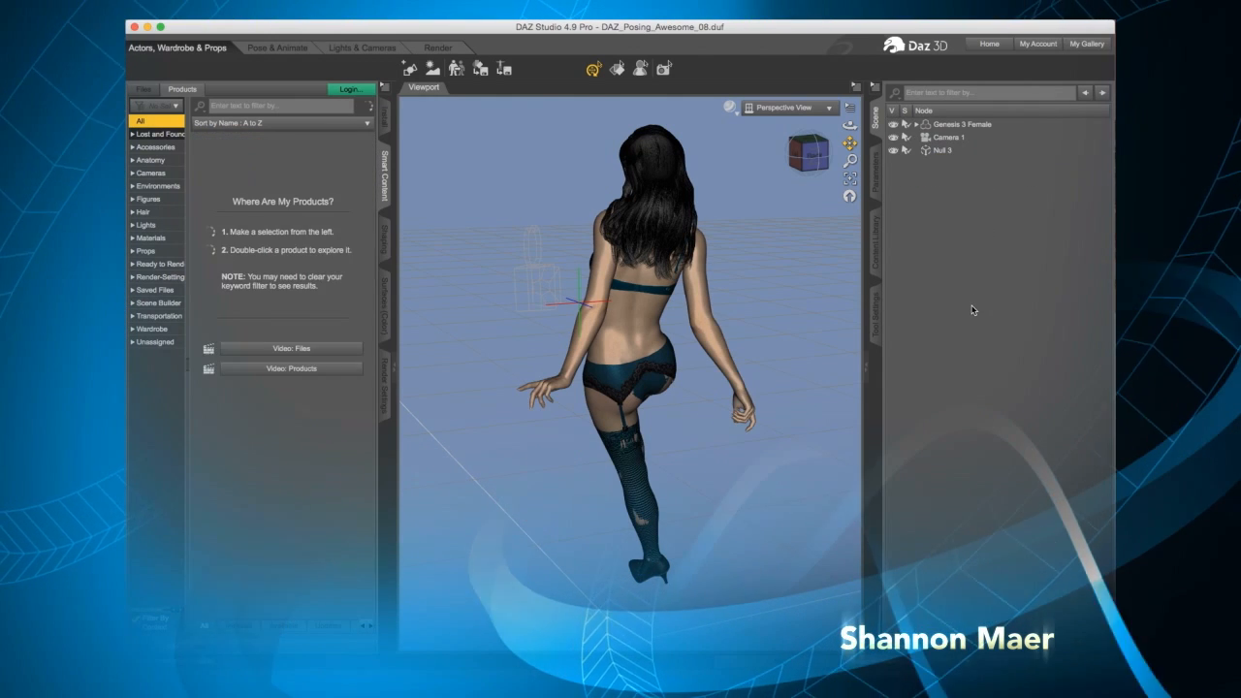
Lower Null 3 to about hip height and adjust its depth behind the figure
left_click(939, 151)
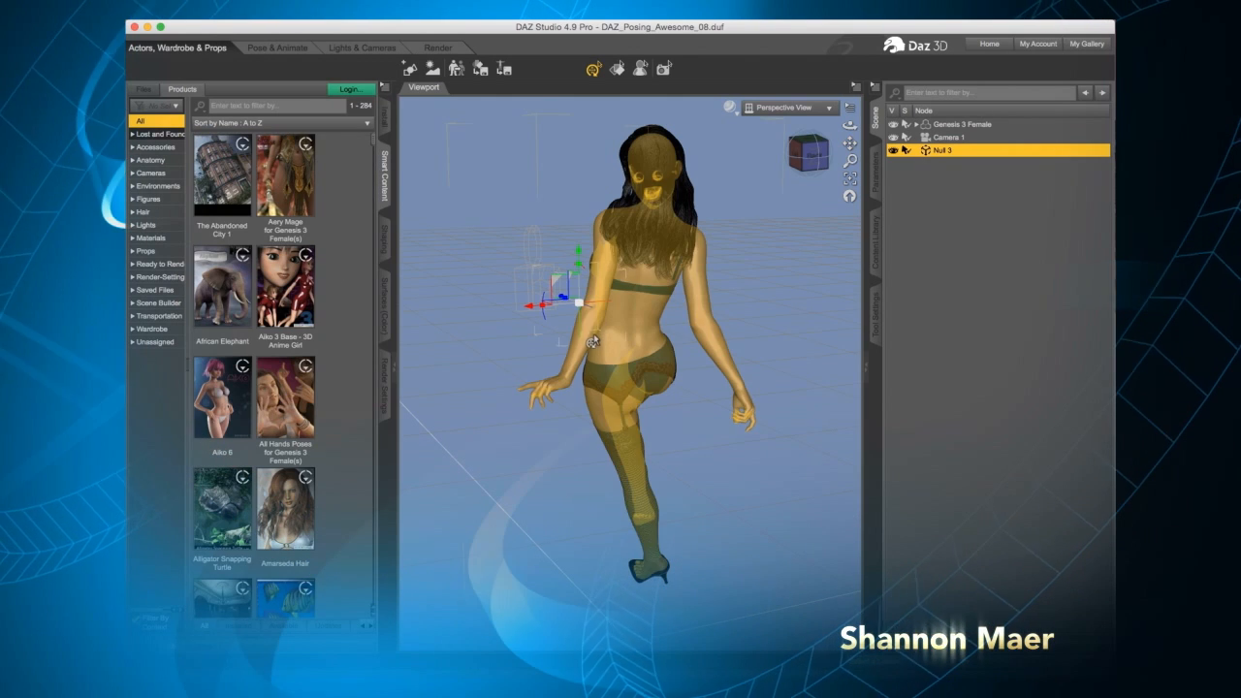
scroll(772, 208, "up", 2)
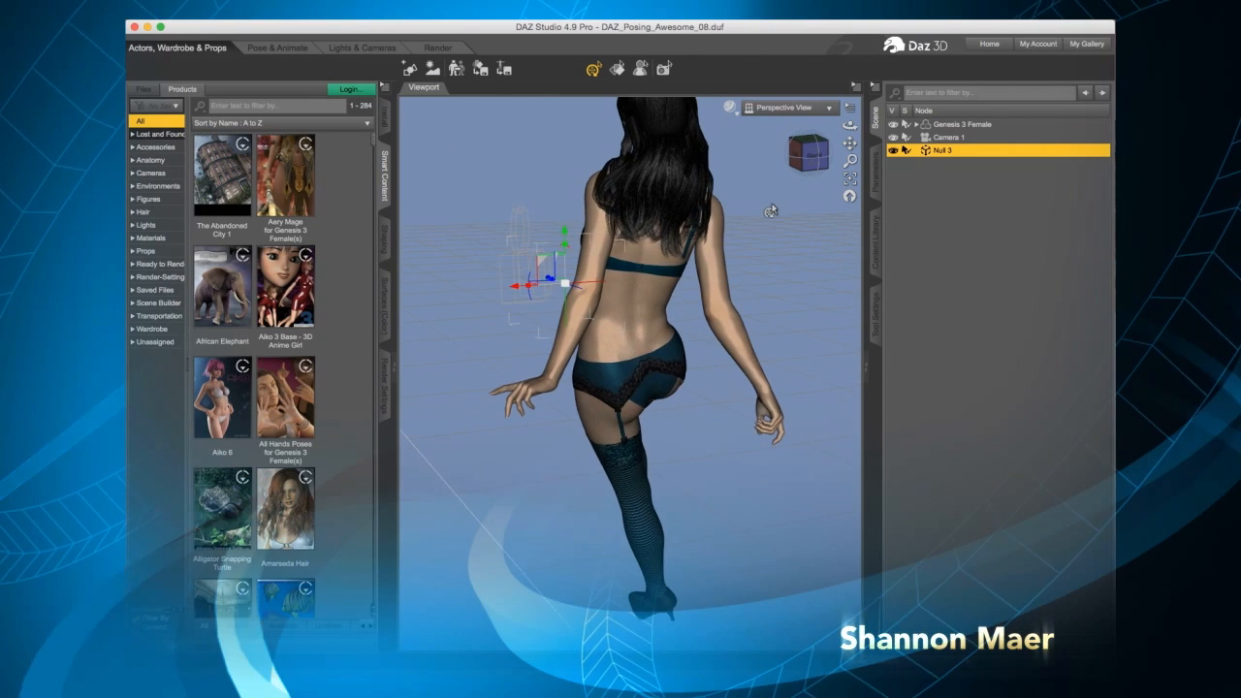
left_click(811, 158)
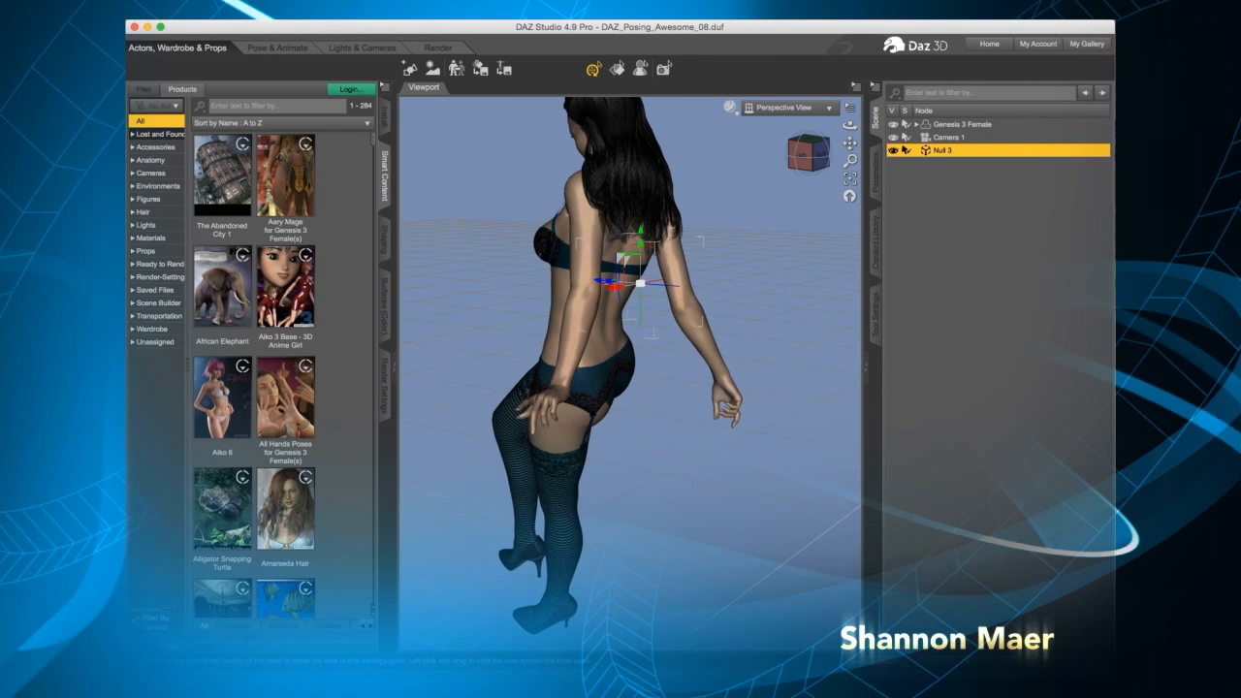
left_click_drag(639, 259, 644, 356)
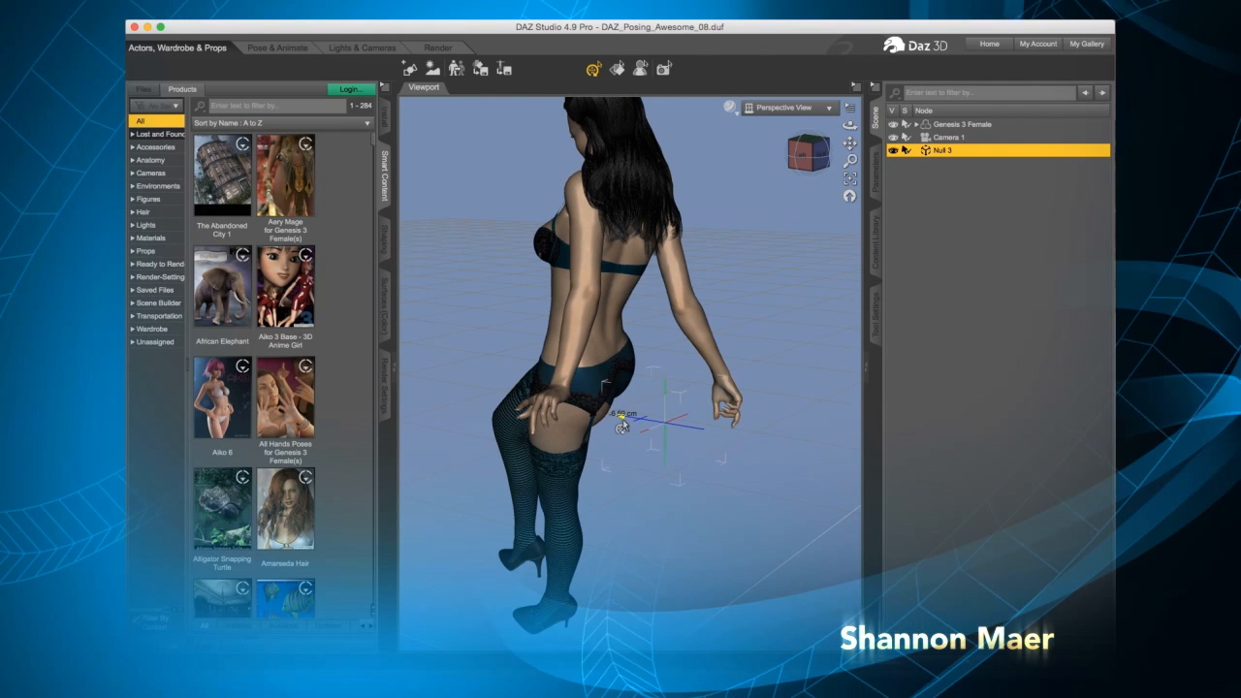
Set the Point At target of the figure's Left Forearm Bend bone to Null 3
left_click(807, 159)
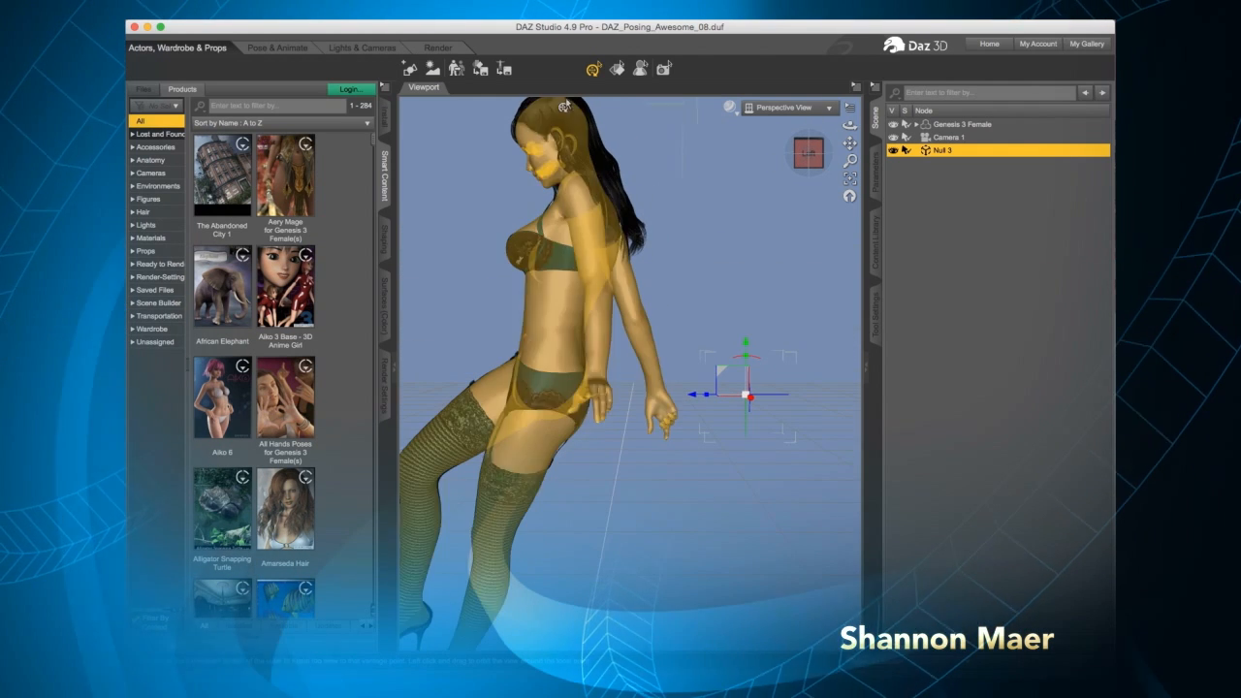
left_click(599, 346)
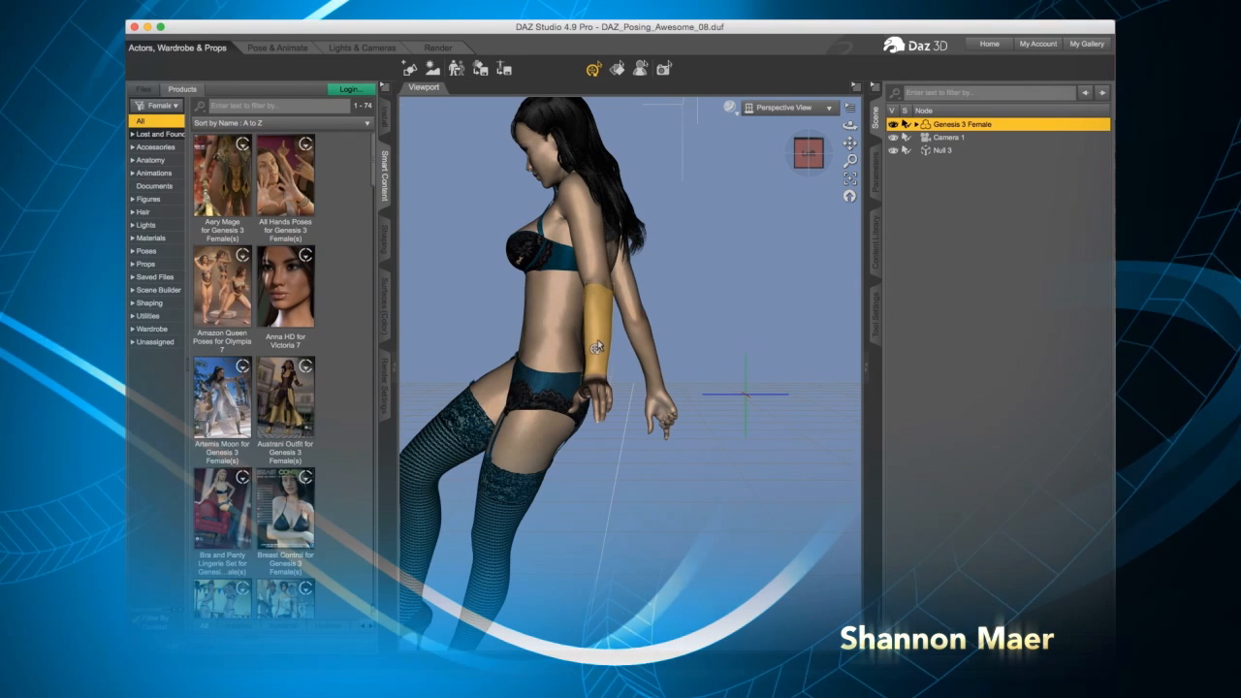
left_click(598, 346)
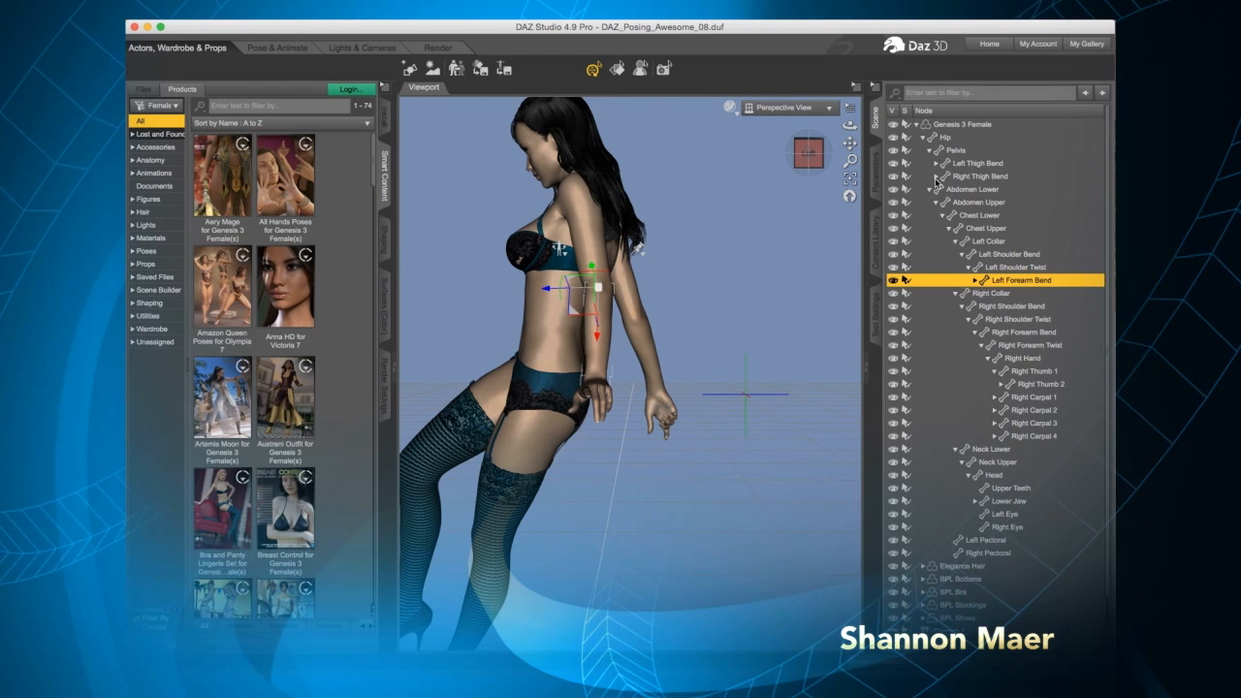
left_click(874, 181)
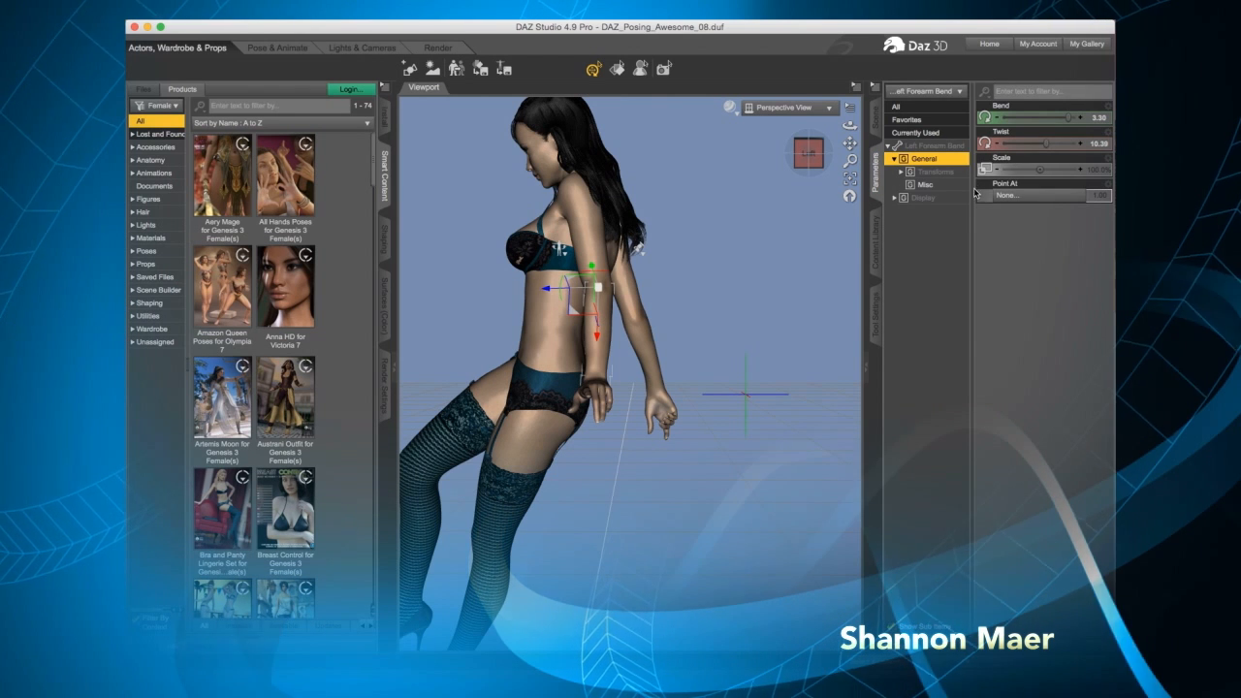
left_click(1054, 197)
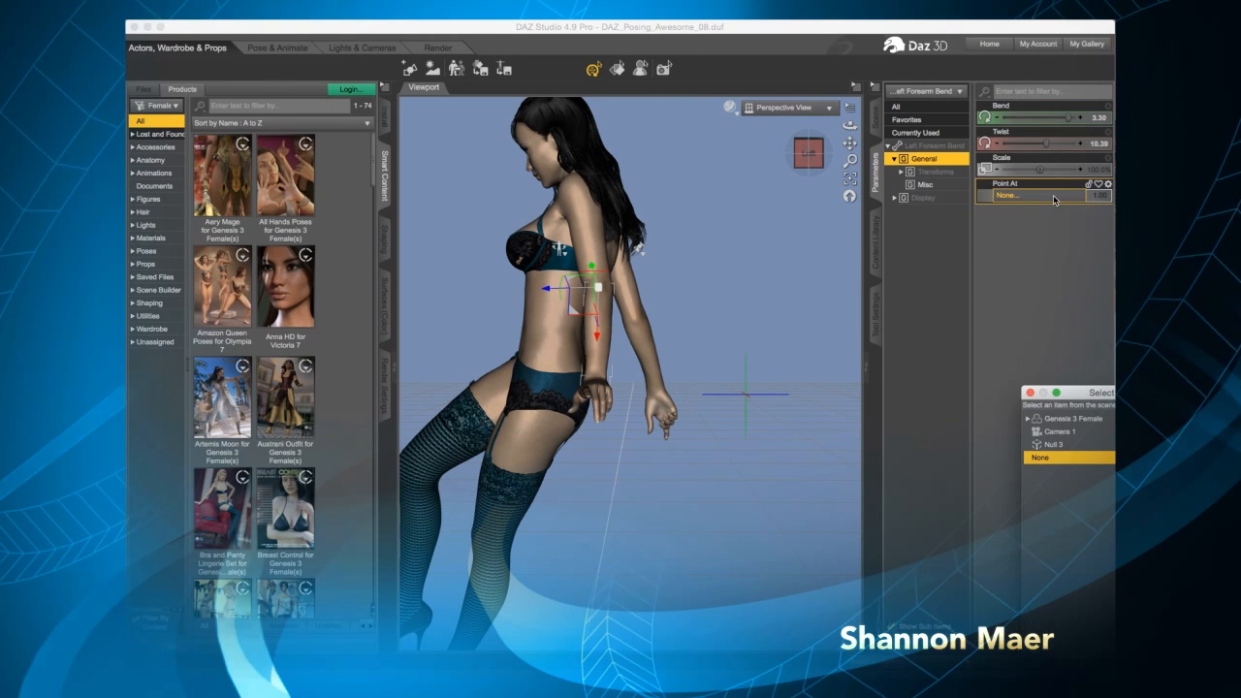
left_click_drag(1076, 397, 799, 289)
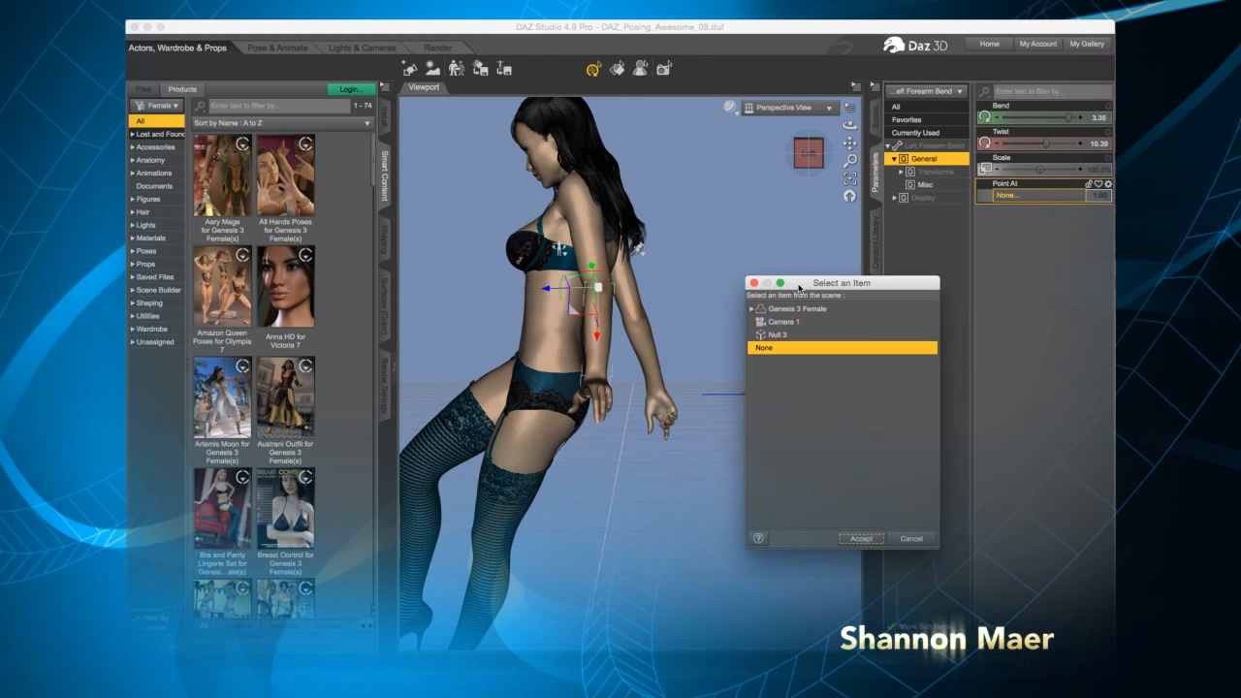
left_click(778, 335)
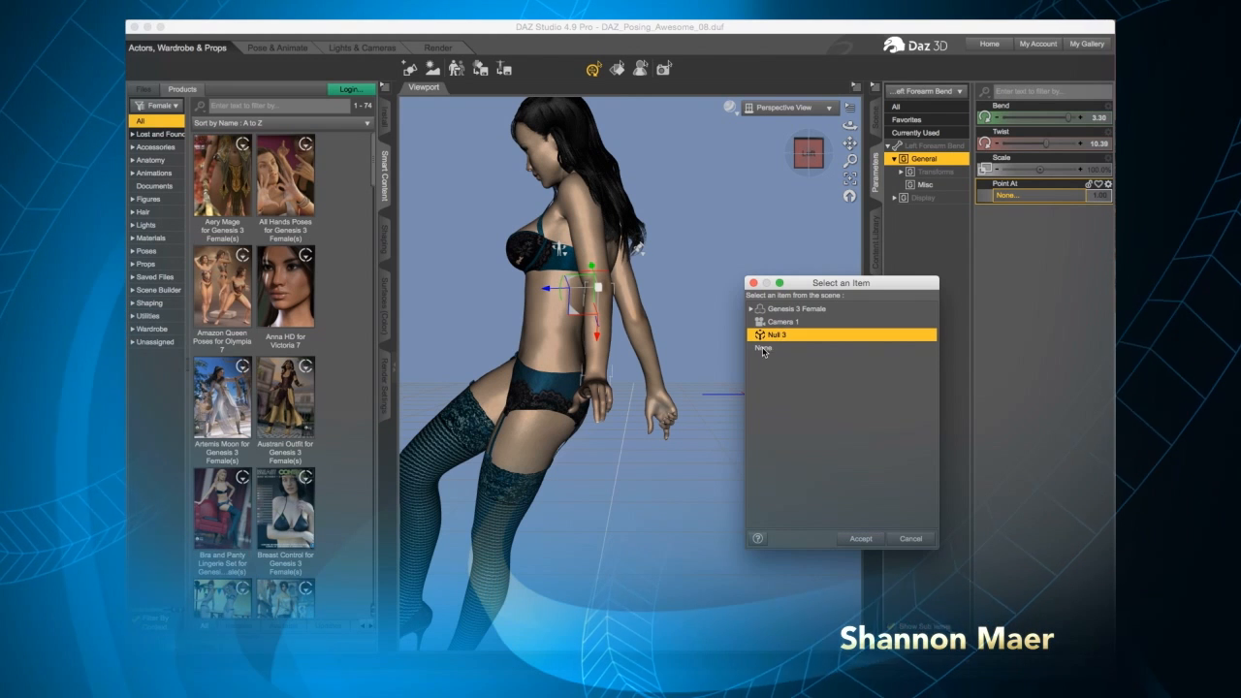
left_click(859, 540)
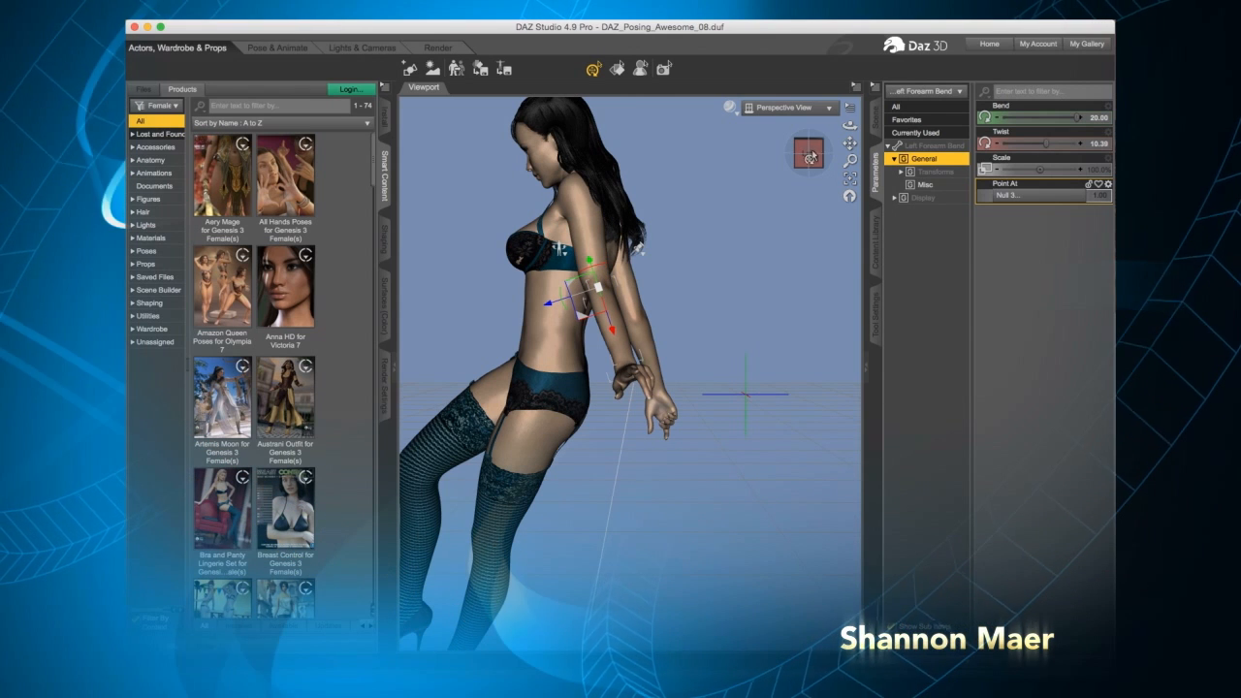
Shift Null 3 slightly while viewing from above to test how the left forearm follows it
left_click_drag(812, 164, 786, 194)
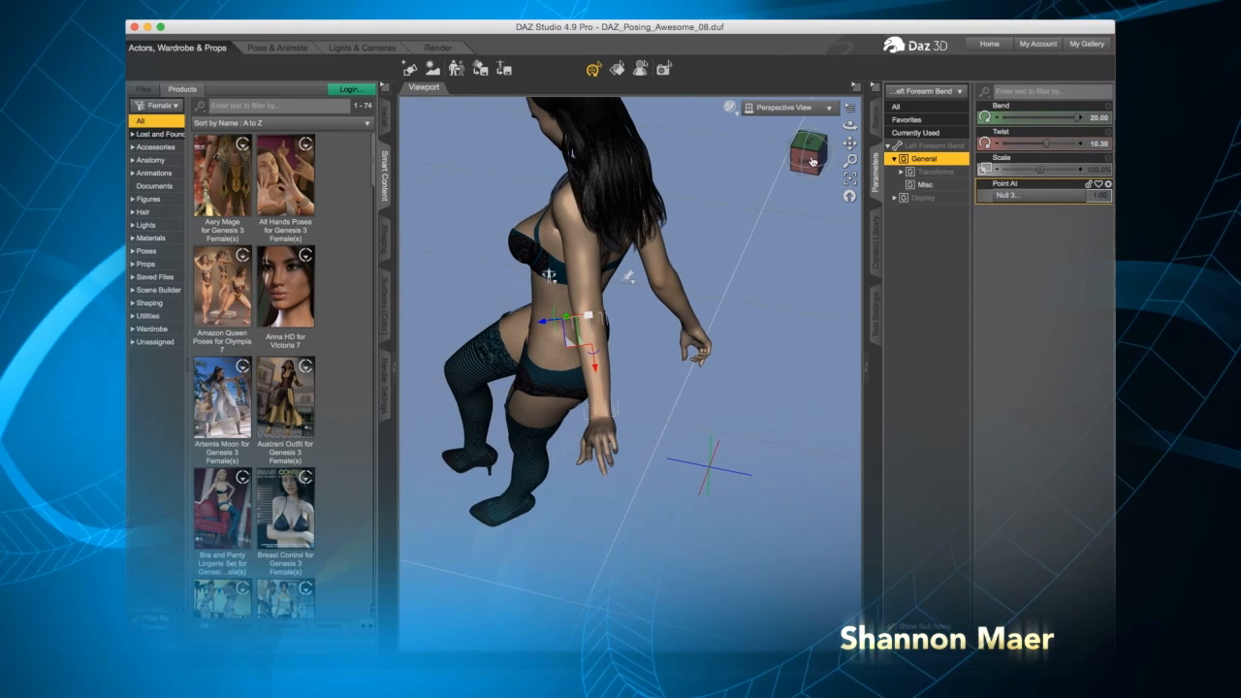
left_click(704, 475)
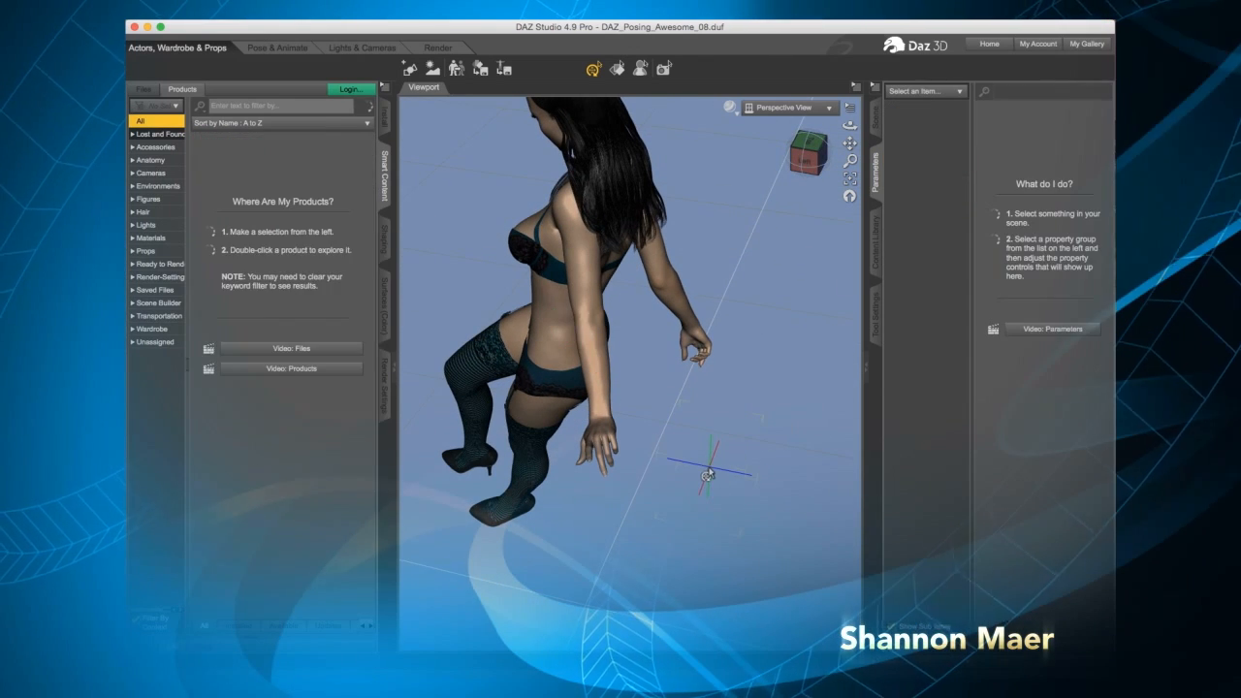
left_click_drag(690, 517, 652, 487)
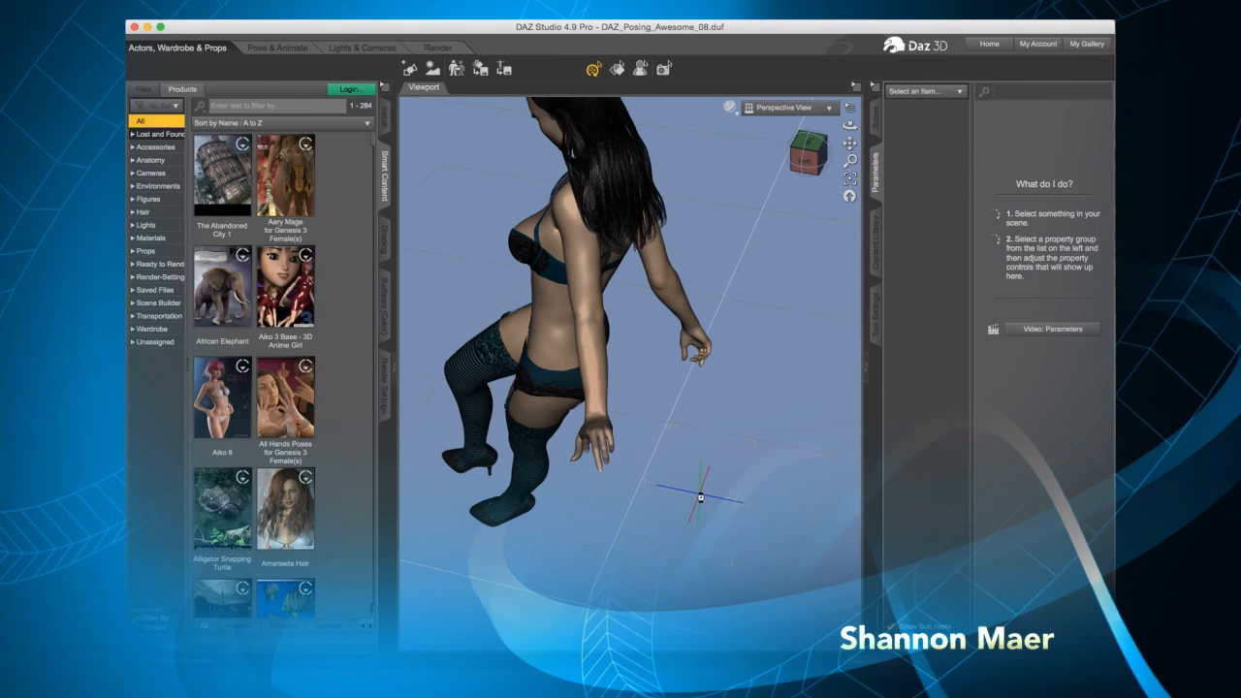
Move Null 3 up and down beside the figure to test the forearm, ending at a Y Translate of about 86.5
left_click(813, 157)
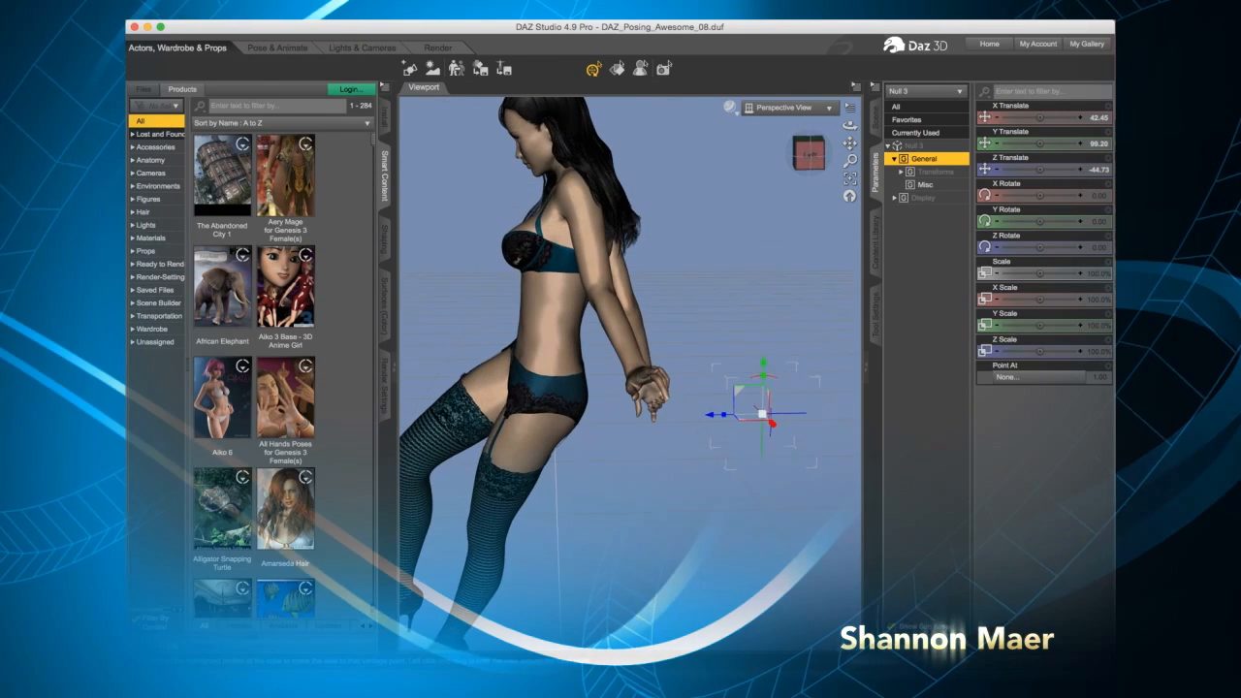
left_click(761, 374)
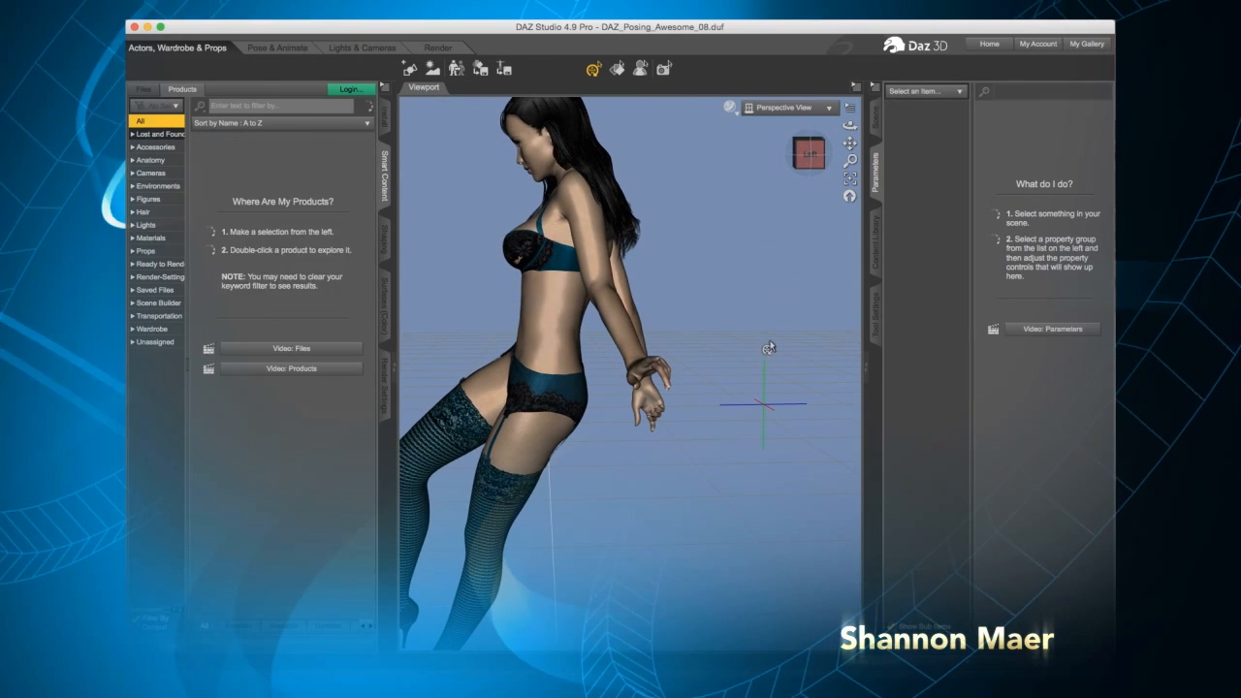
left_click(759, 413)
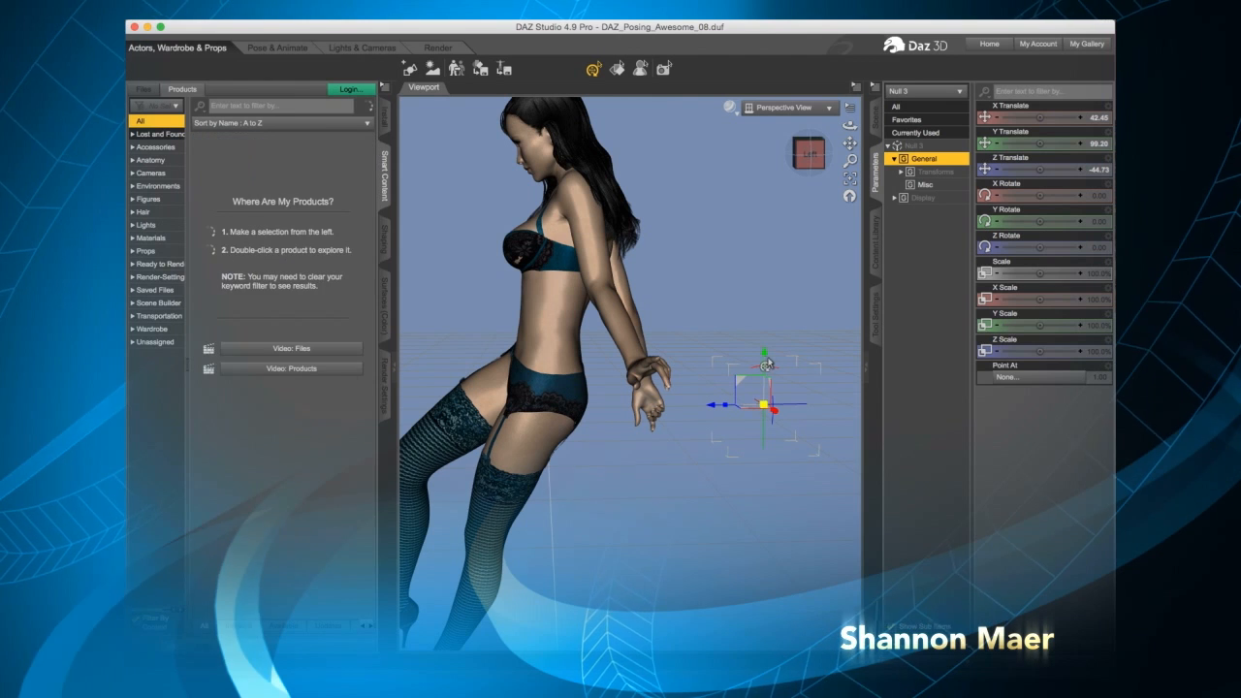
left_click_drag(763, 349, 775, 290)
left_click_drag(790, 238, 790, 398)
left_click_drag(789, 444, 805, 311)
left_click_drag(798, 399, 800, 417)
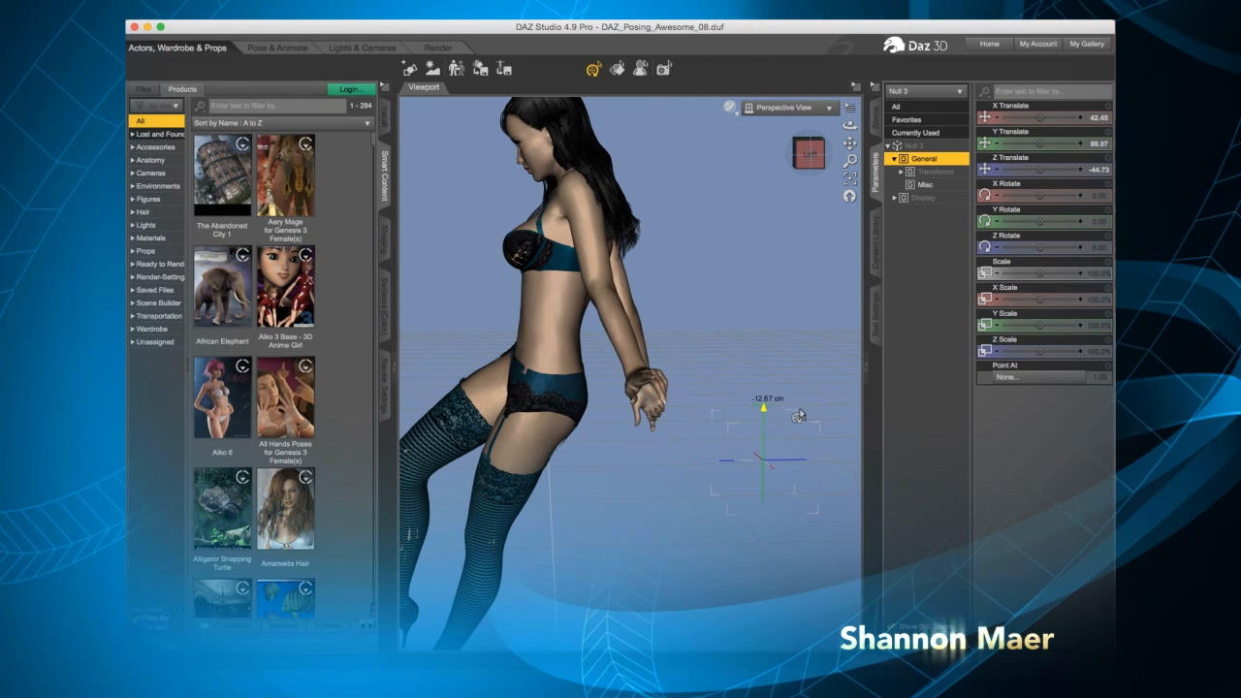
Select the Genesis 3 Female and orbit from behind to the front to examine her left arm relative to Null 3
left_click_drag(812, 167, 715, 182)
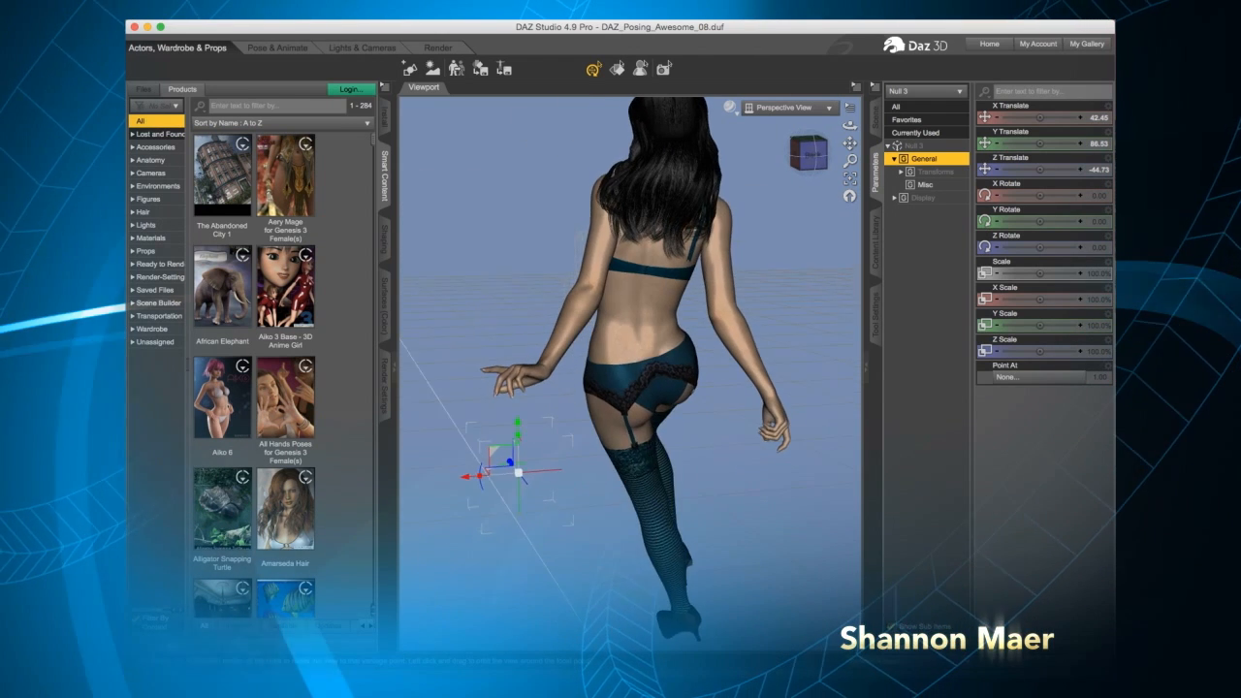
left_click(742, 357)
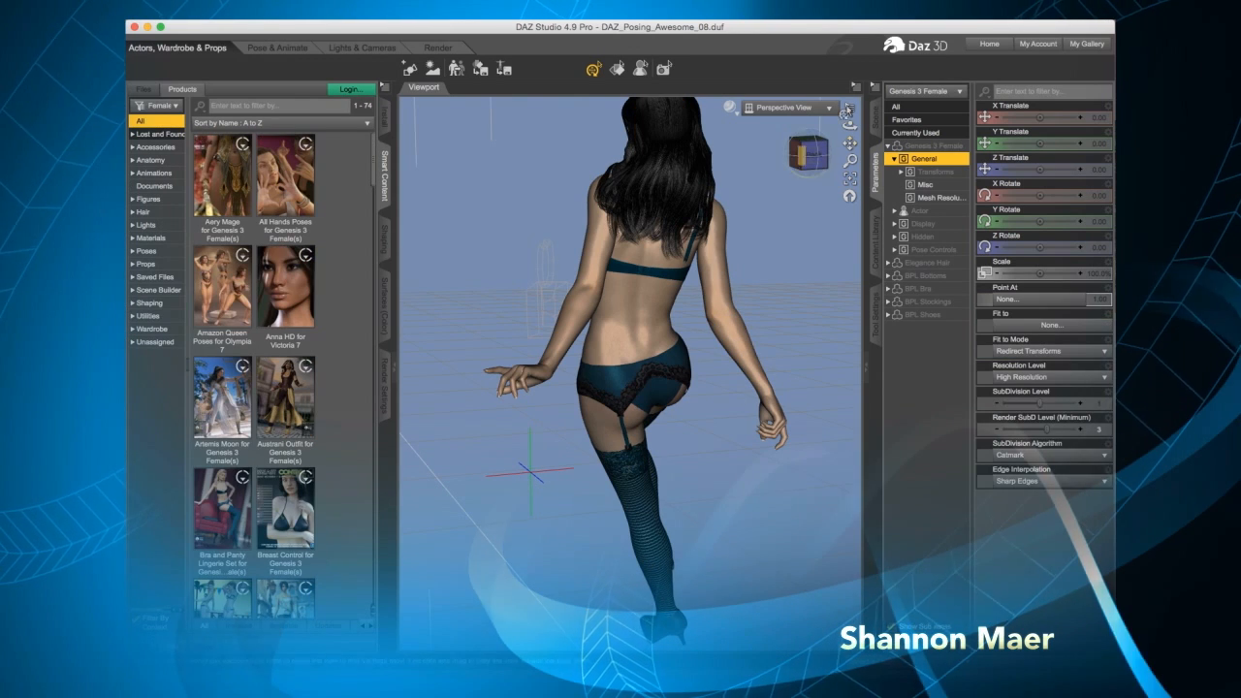
mouse_move(810, 155)
left_mouse_down()
mouse_move(838, 155)
mouse_move(814, 151)
mouse_move(816, 170)
mouse_move(814, 149)
left_mouse_up()
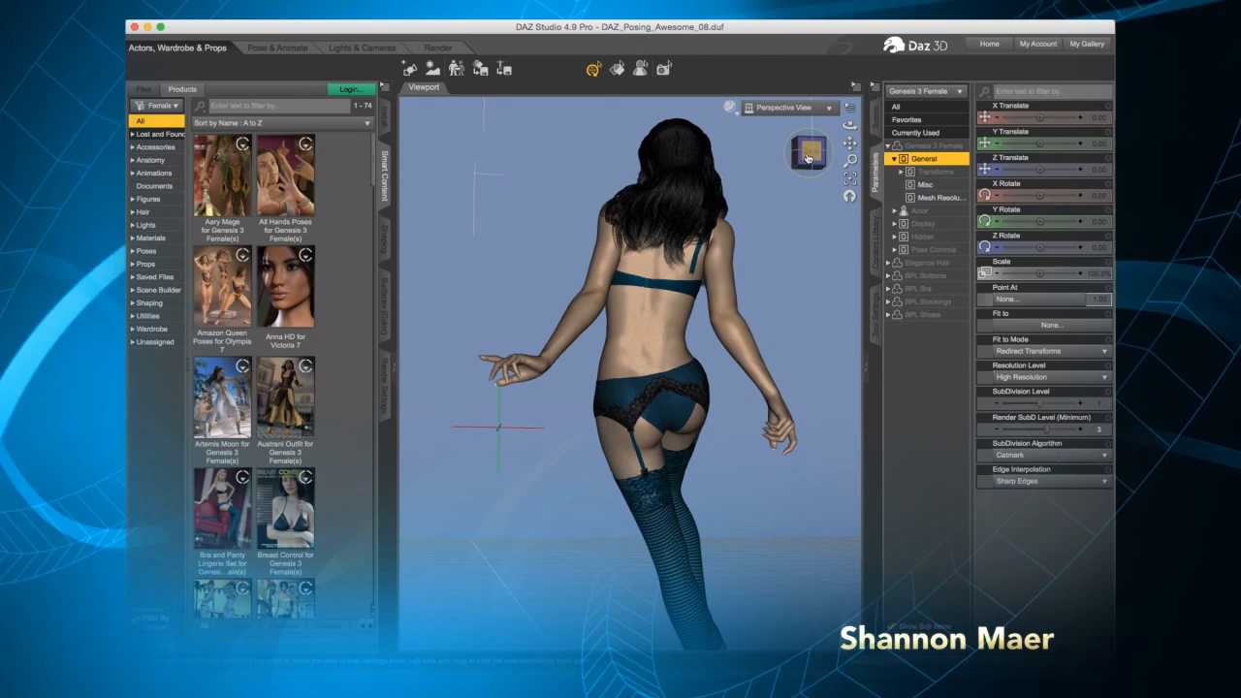
left_click_drag(806, 157, 775, 255)
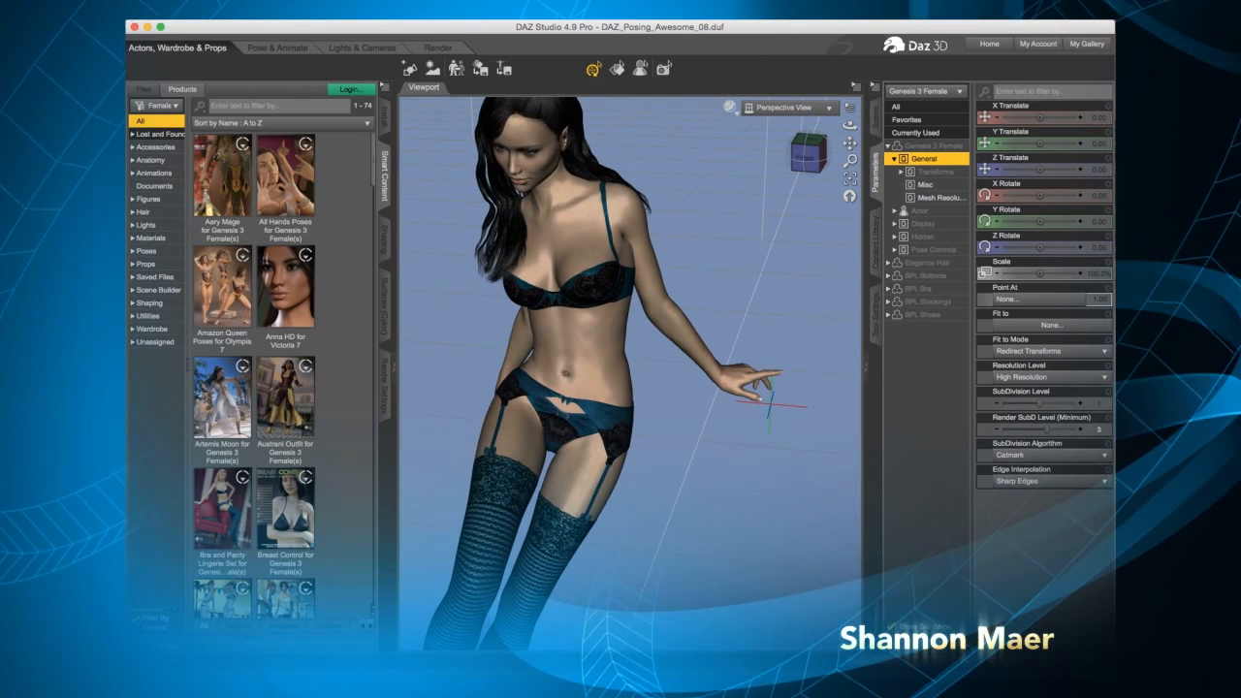
Switch the viewport to Camera 1 and orbit around the Genesis 3 Female to examine how her pose follows the camera
left_click(771, 546)
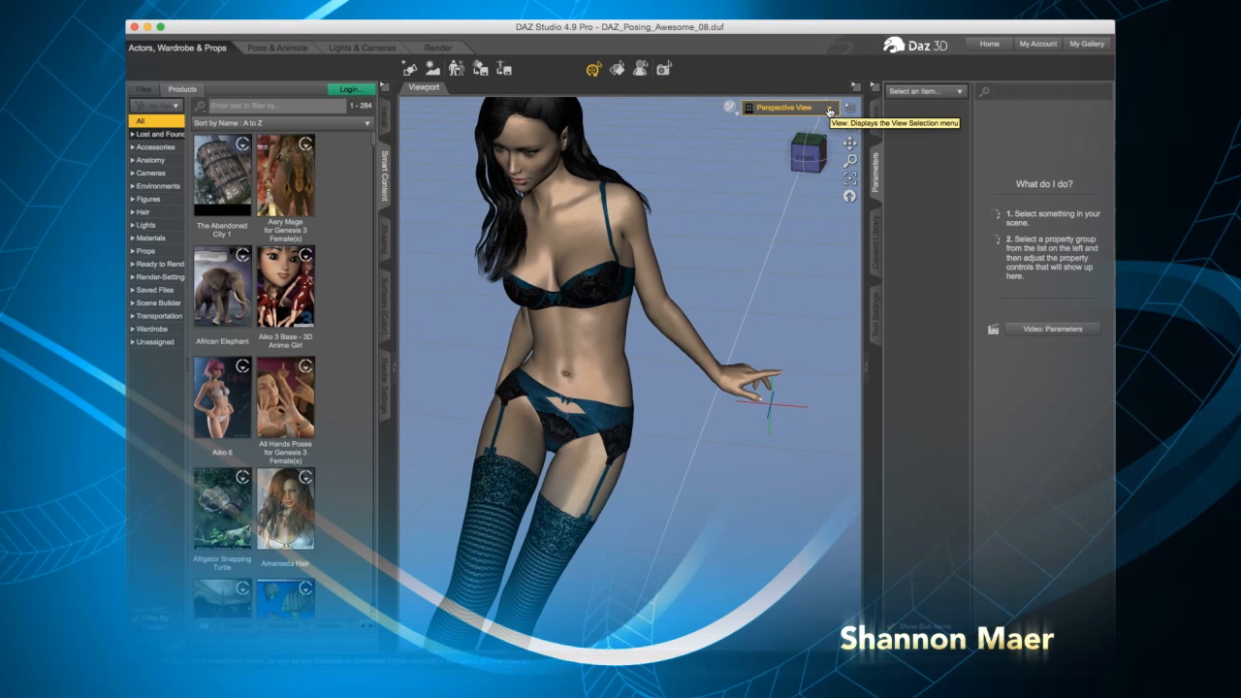
left_click(829, 110)
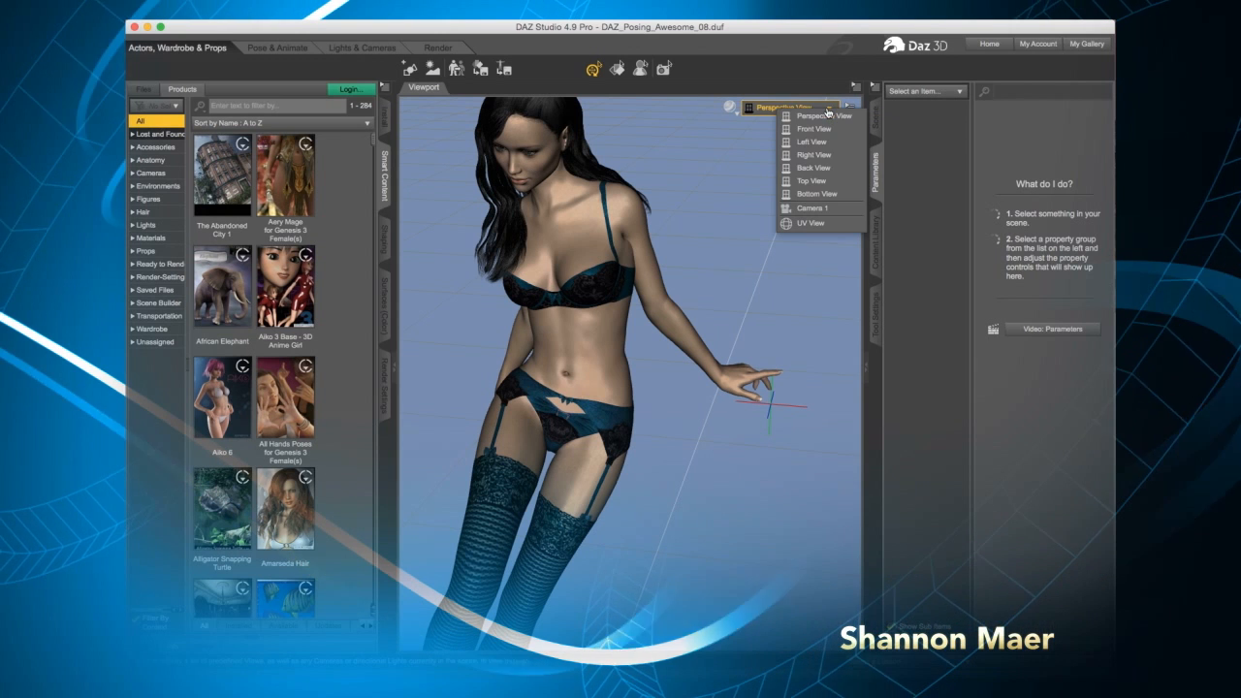
left_click(808, 209)
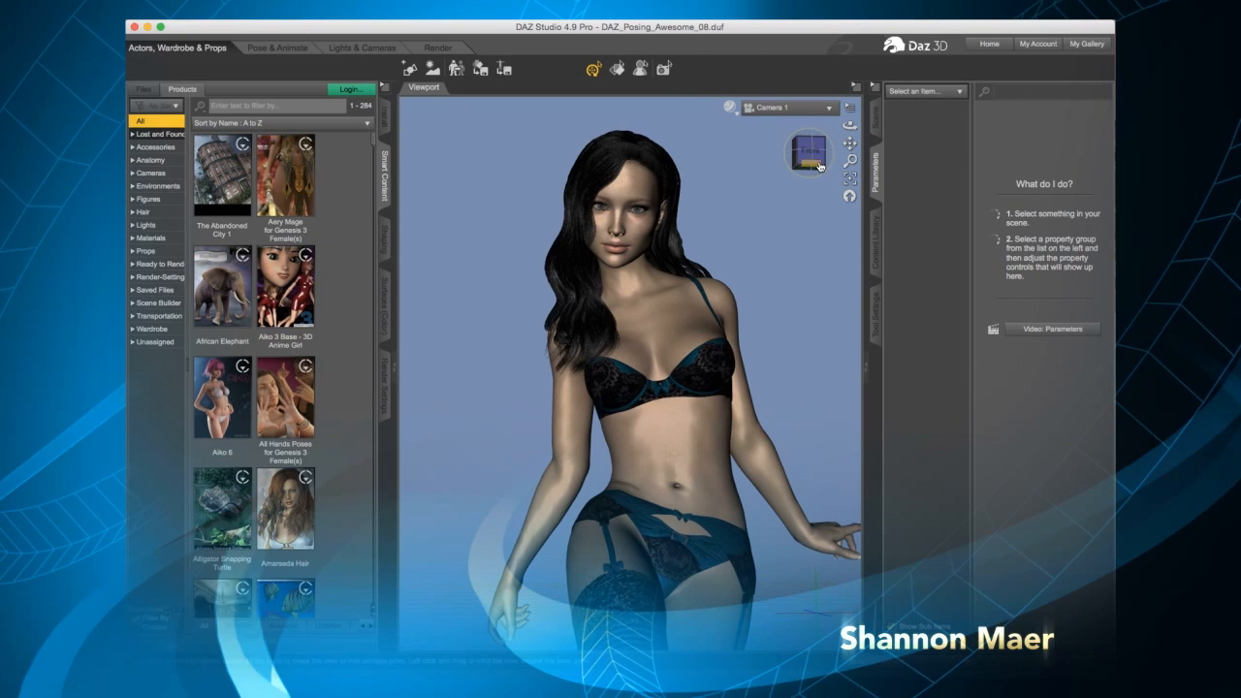
left_click_drag(850, 145, 837, 120)
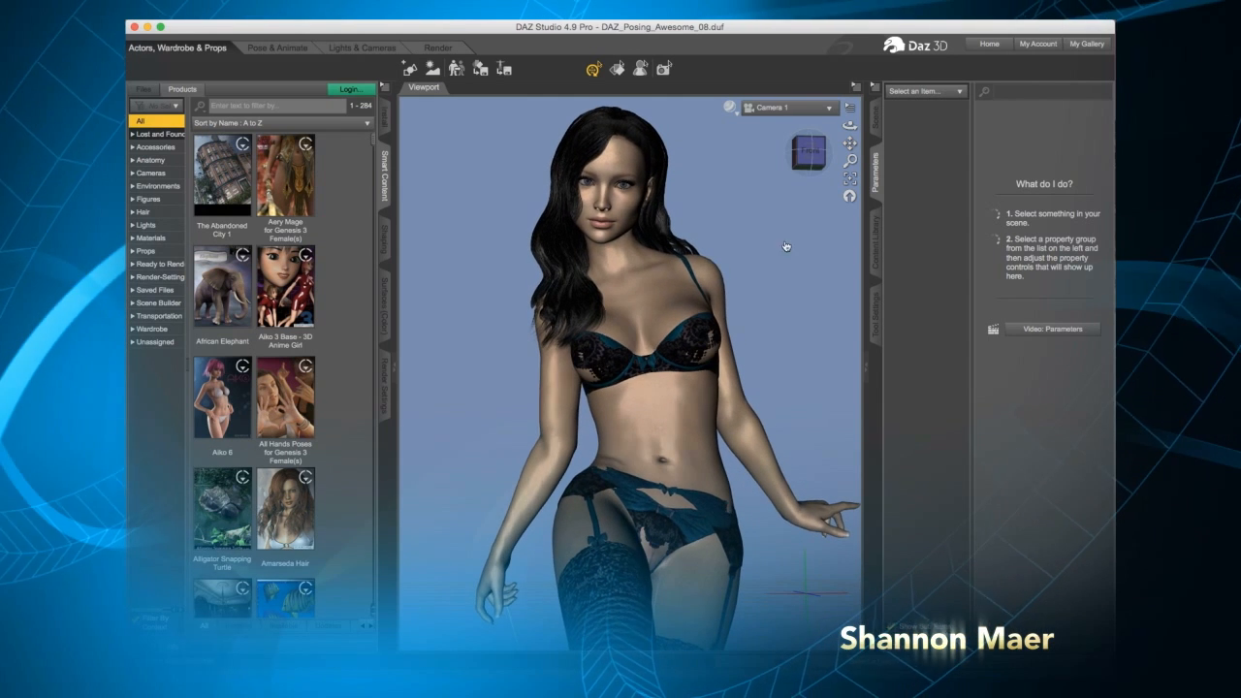
left_click(773, 469)
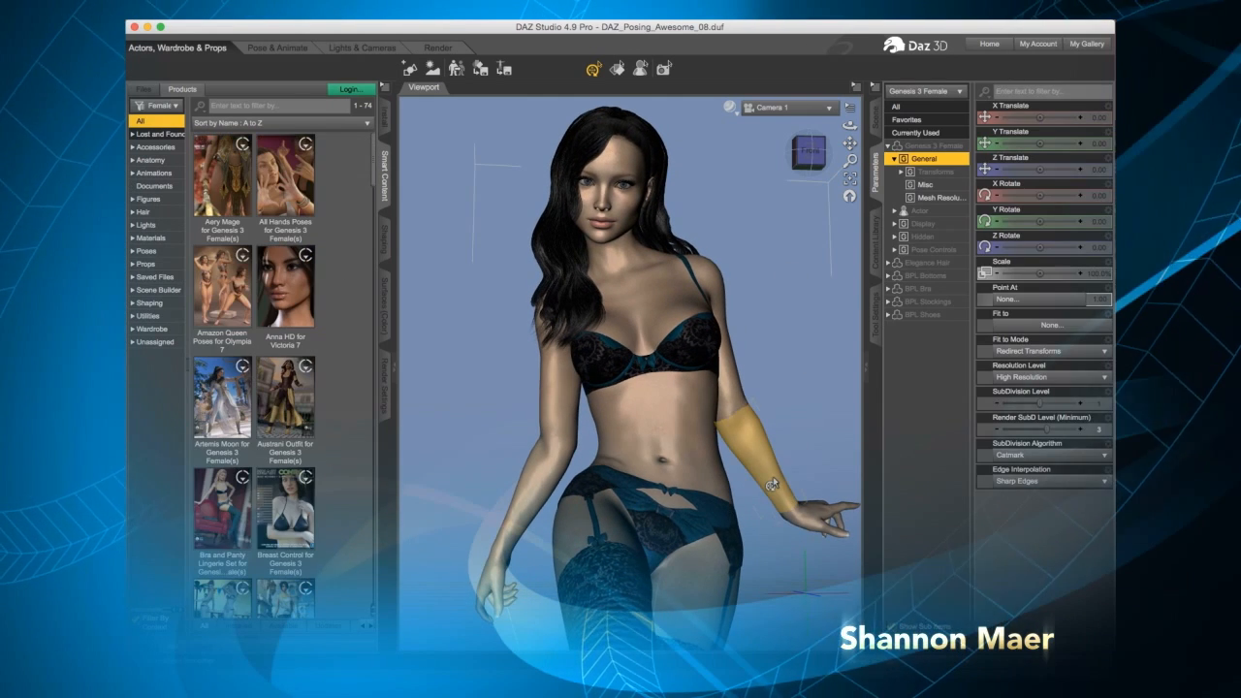
left_click(824, 312)
left_click_drag(811, 151, 833, 183)
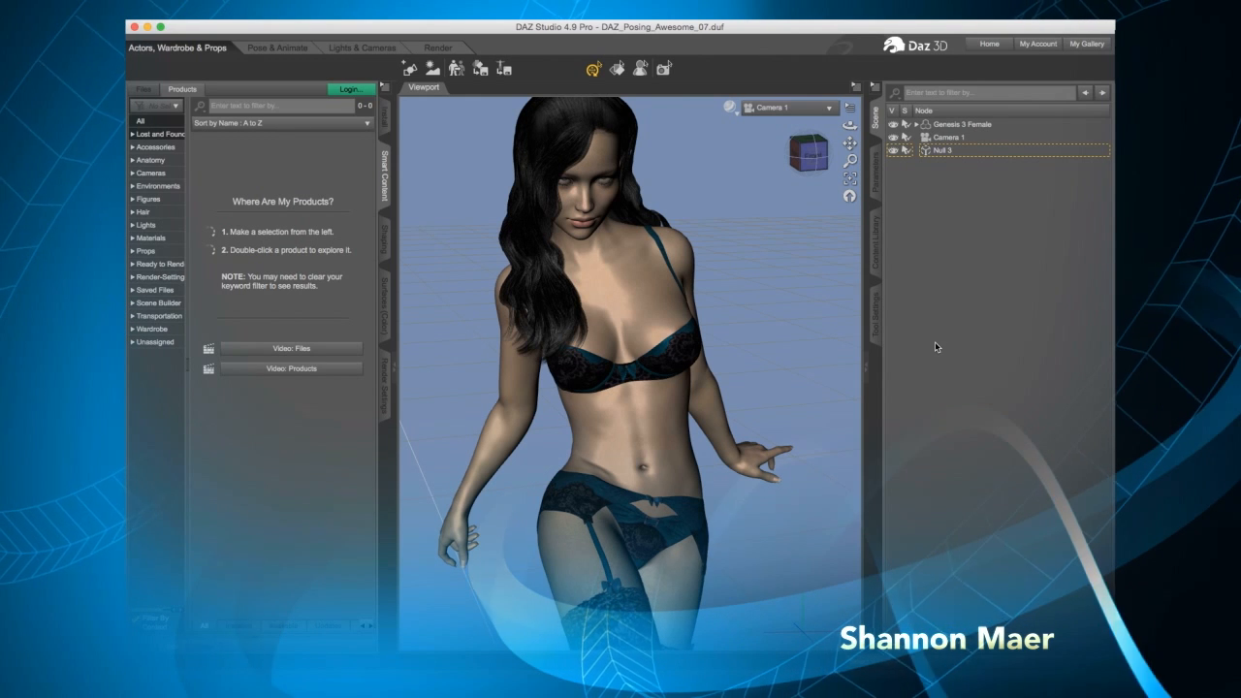
Open the Change Parent dialog for Null 3 and accept None as its parent with Parent in place enabled
left_click(939, 155)
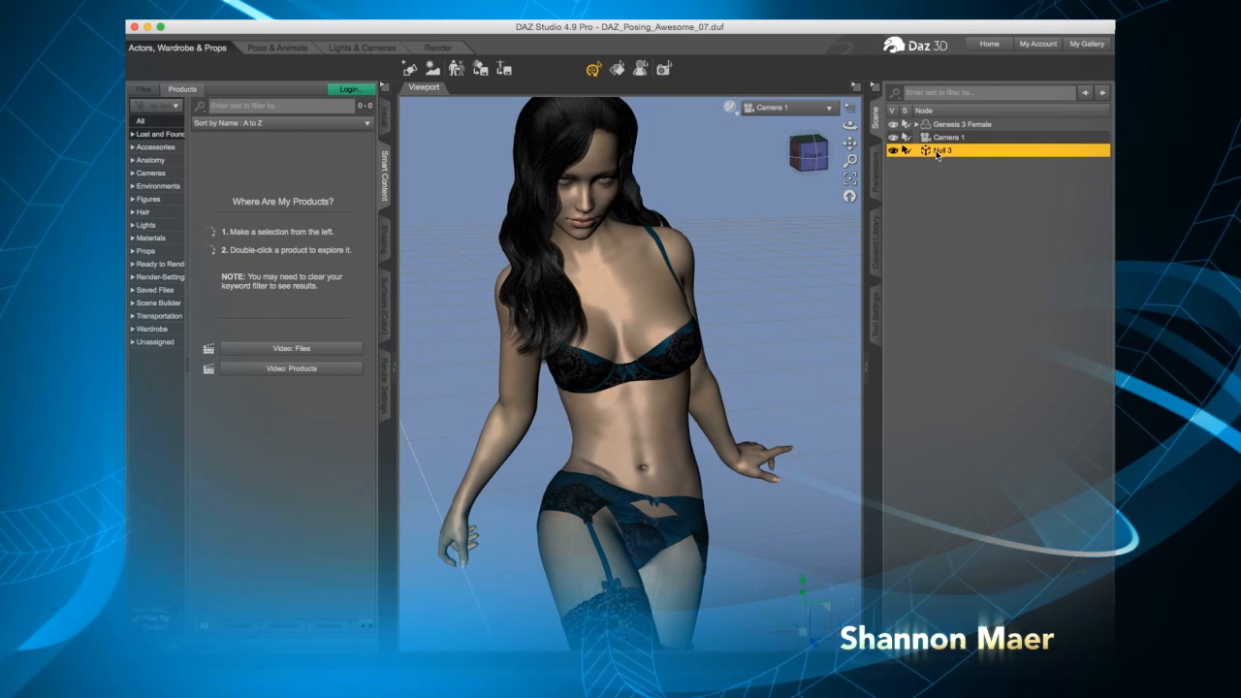
right_click(937, 154)
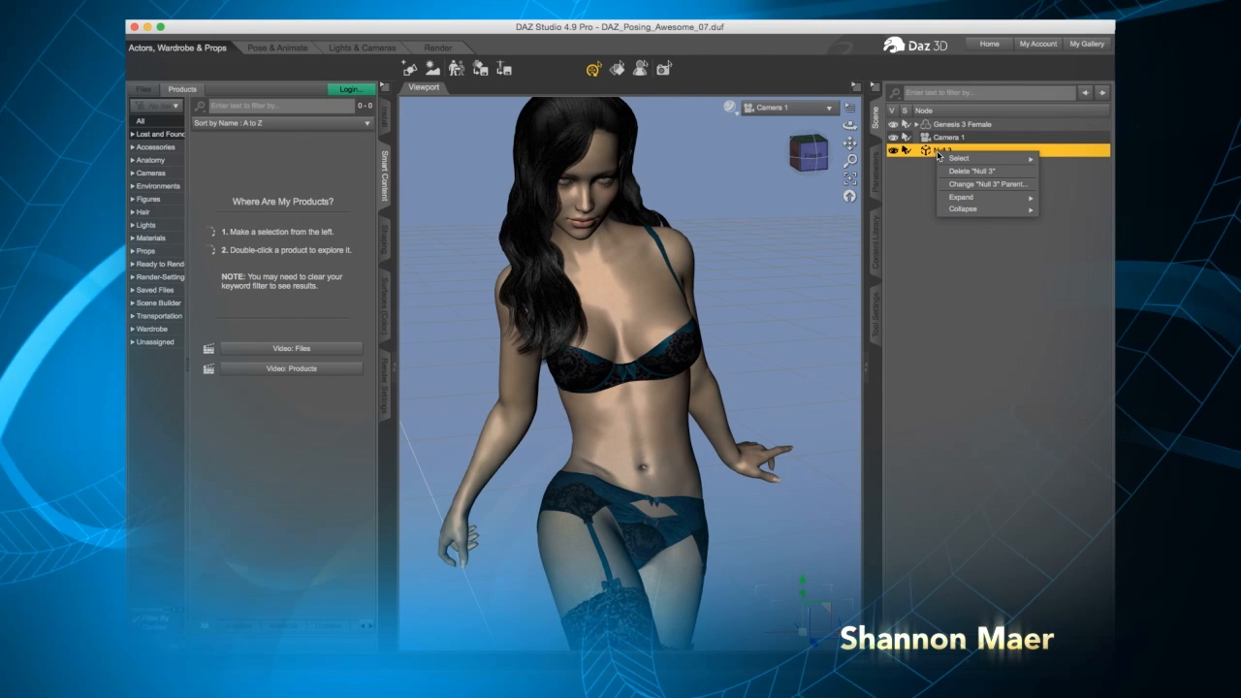
left_click(989, 184)
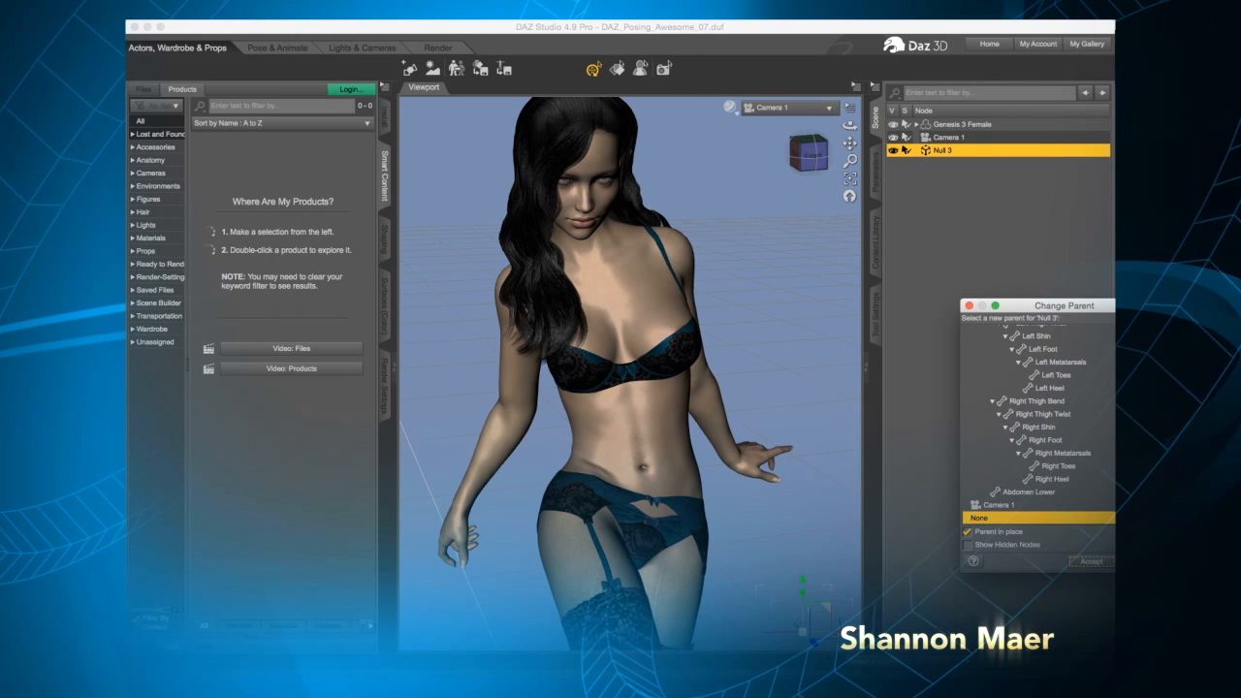
left_click(1089, 562)
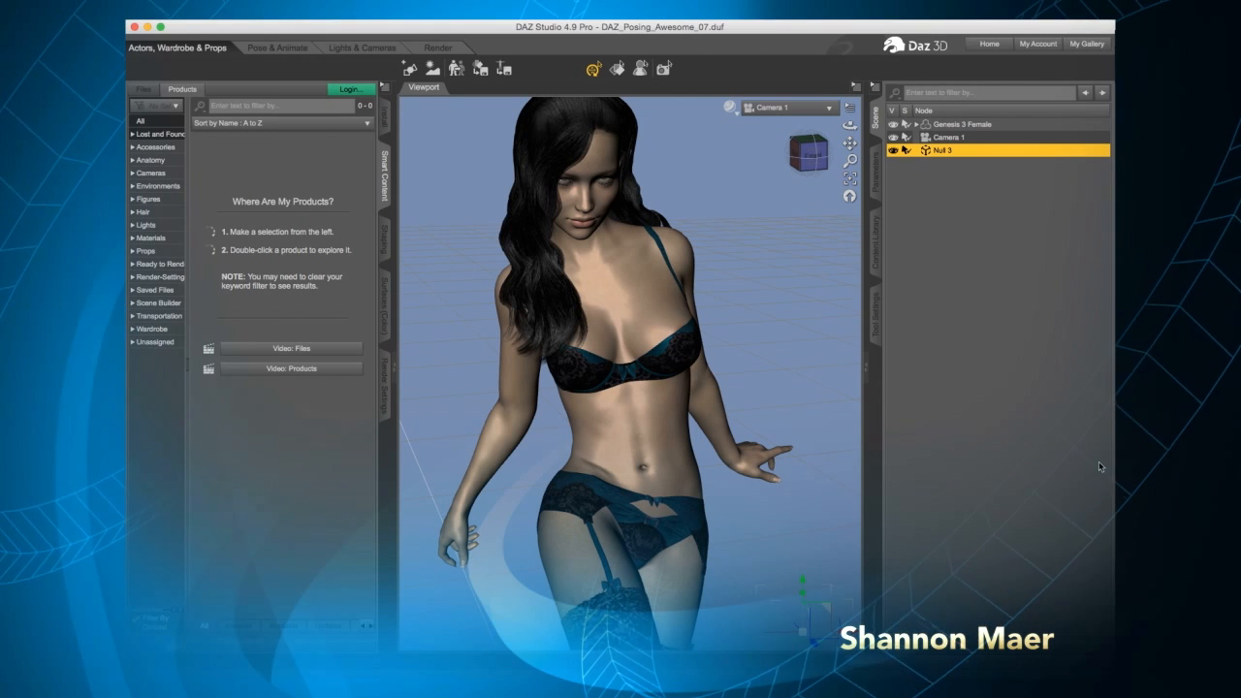
Parent Null 3 to Camera 1 in the scene hierarchy
left_click(942, 163)
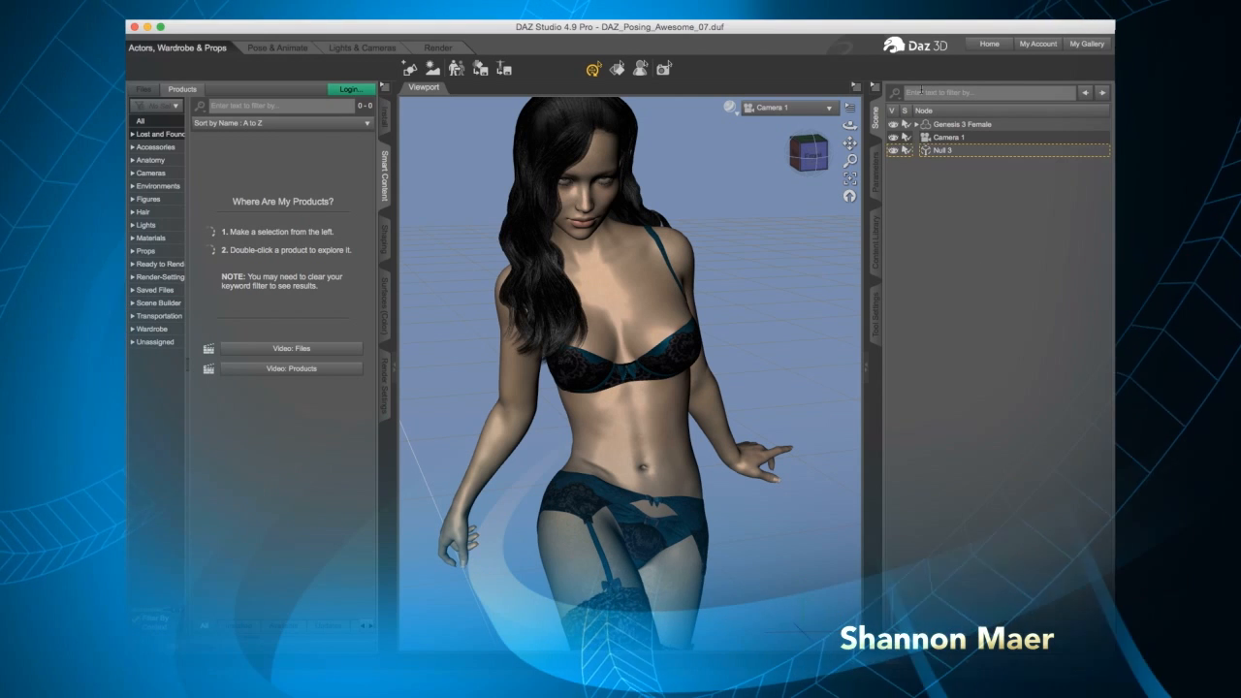
left_click(939, 153)
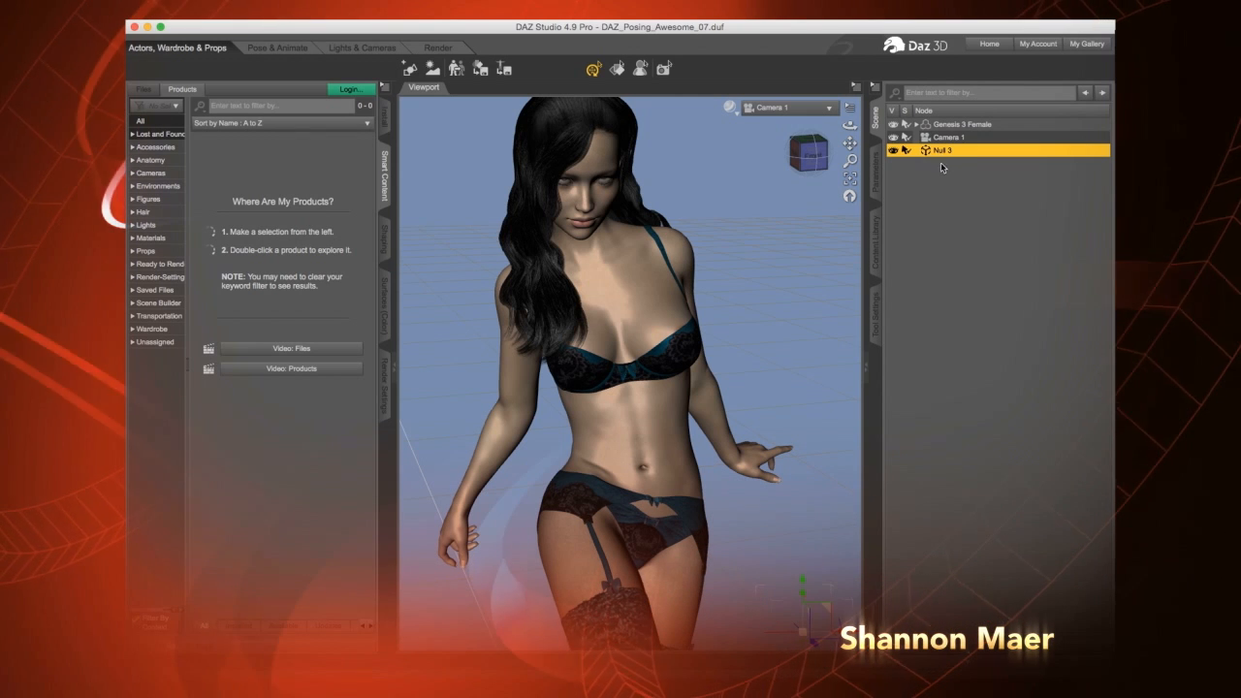
left_click_drag(939, 152, 947, 140)
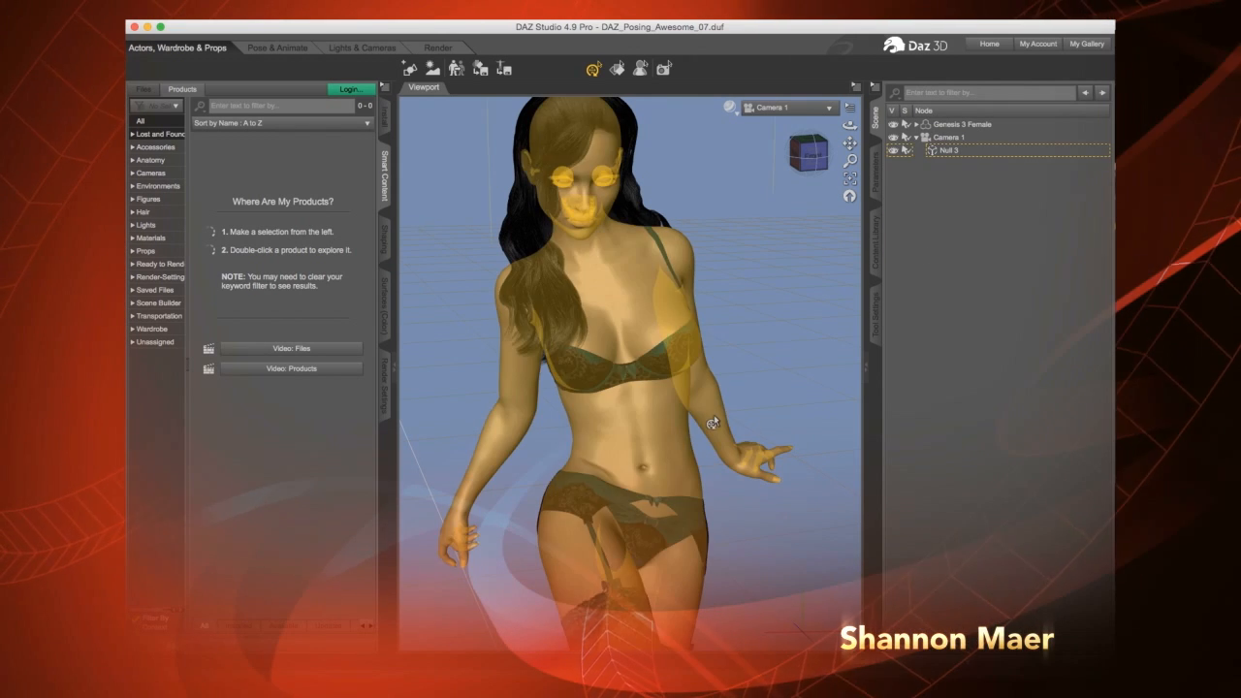
left_click(713, 422)
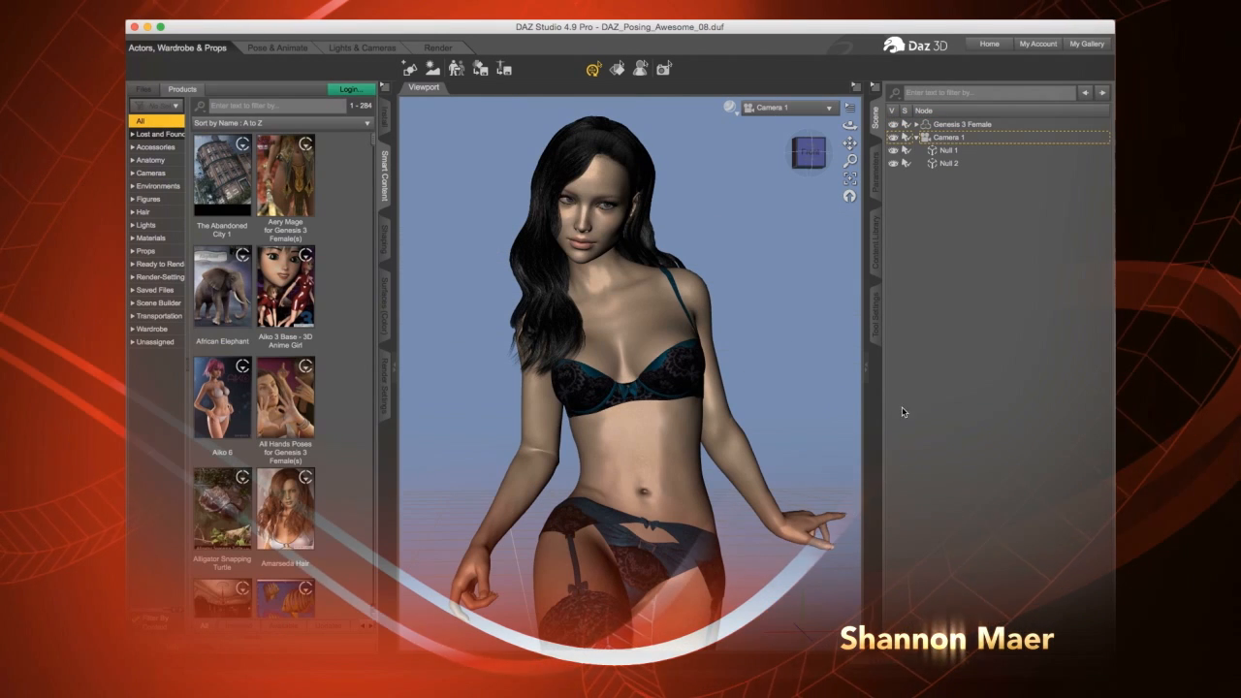
Orbit through Camera 1, then locate Null 1 and Null 2 around the figure from above in Perspective View
left_click(809, 152)
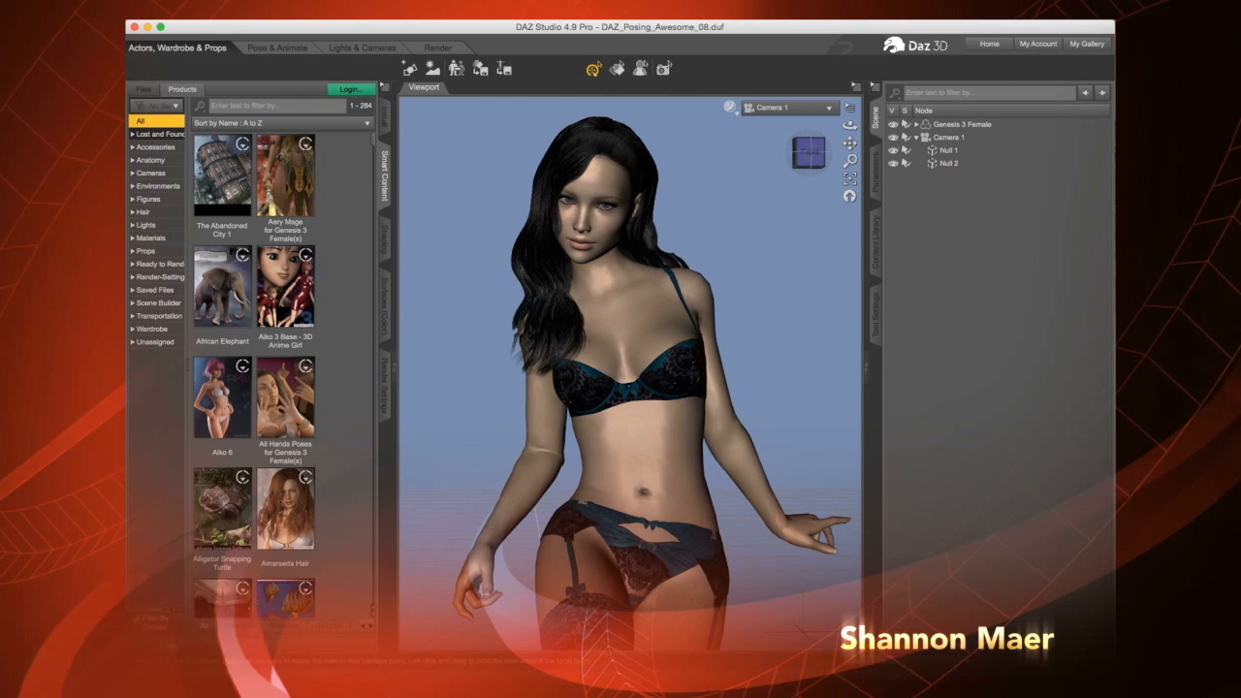
left_click_drag(809, 152, 803, 157)
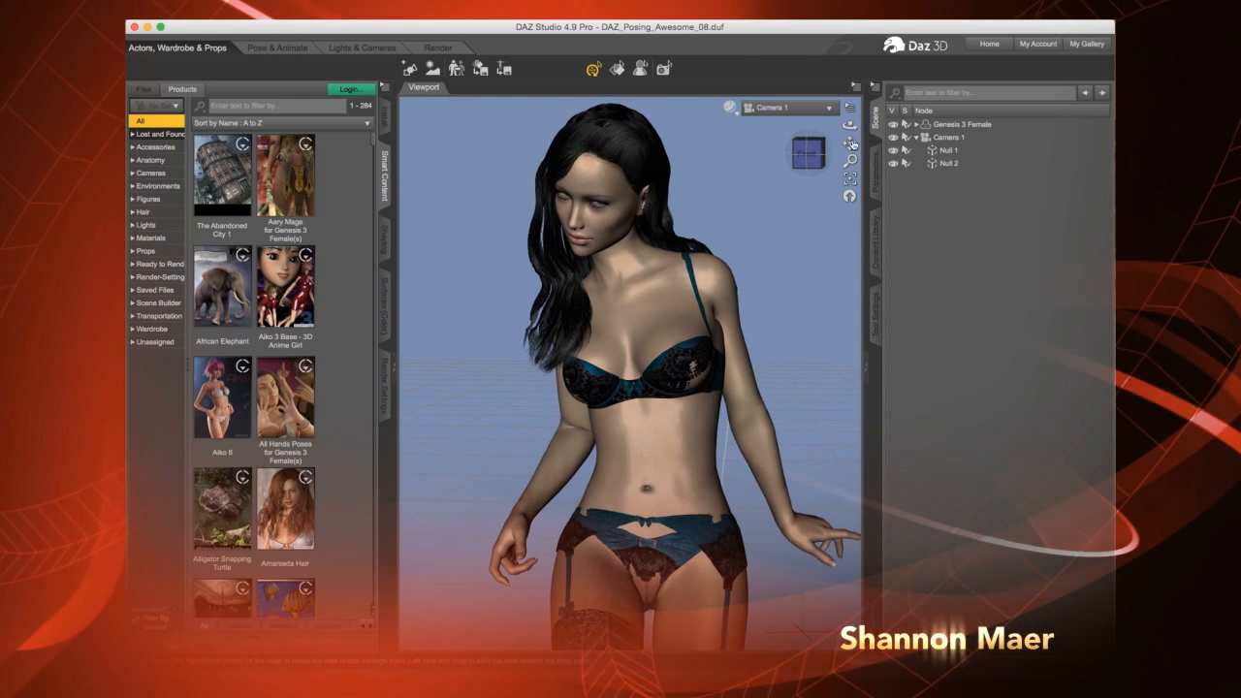
left_click(827, 110)
left_click(822, 124)
left_click_drag(807, 171, 808, 256)
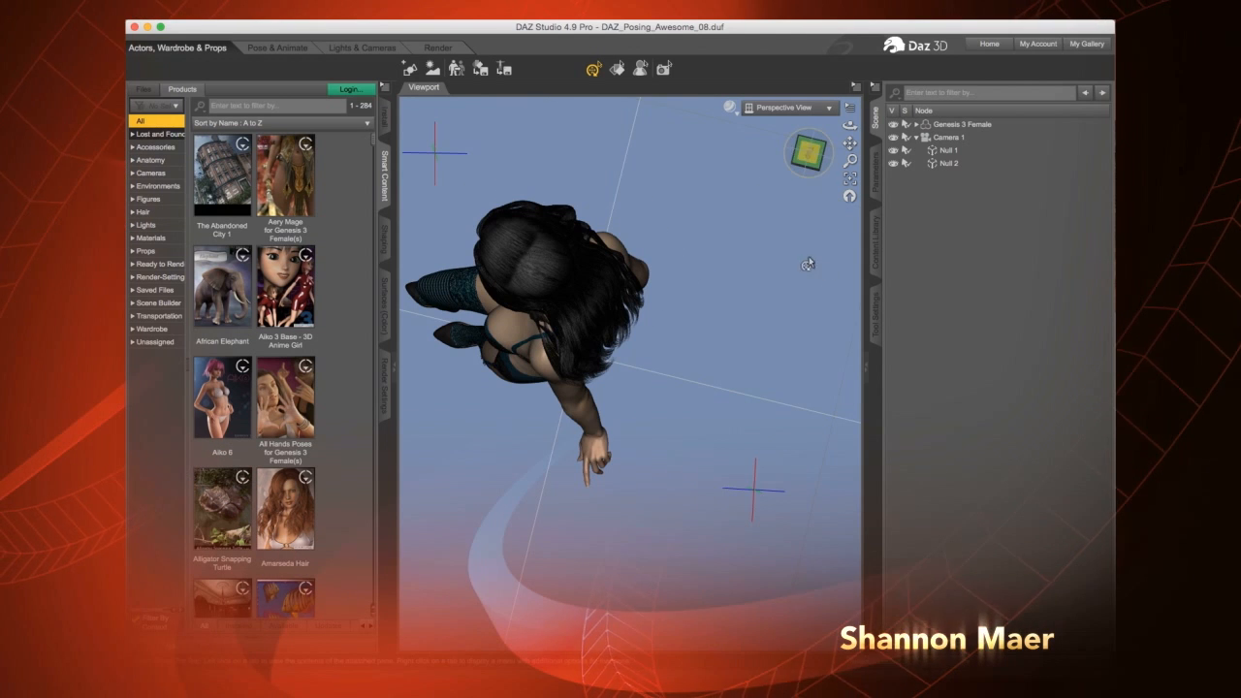
left_click(754, 497)
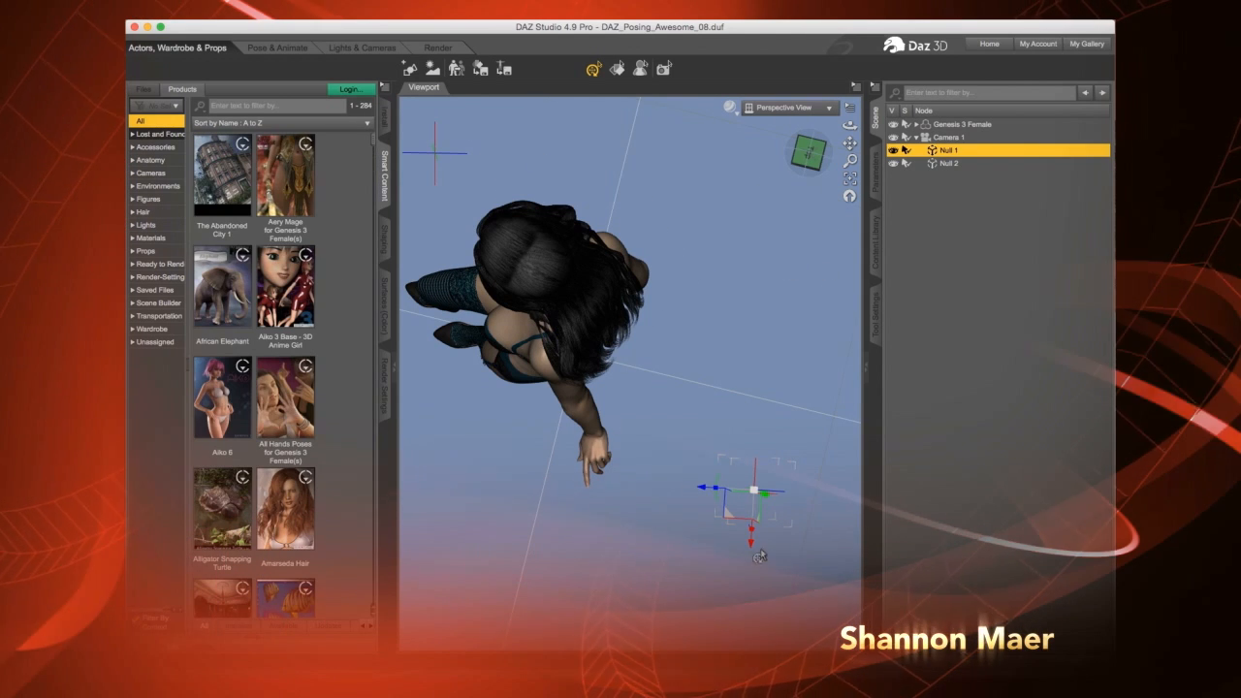
left_click(436, 154)
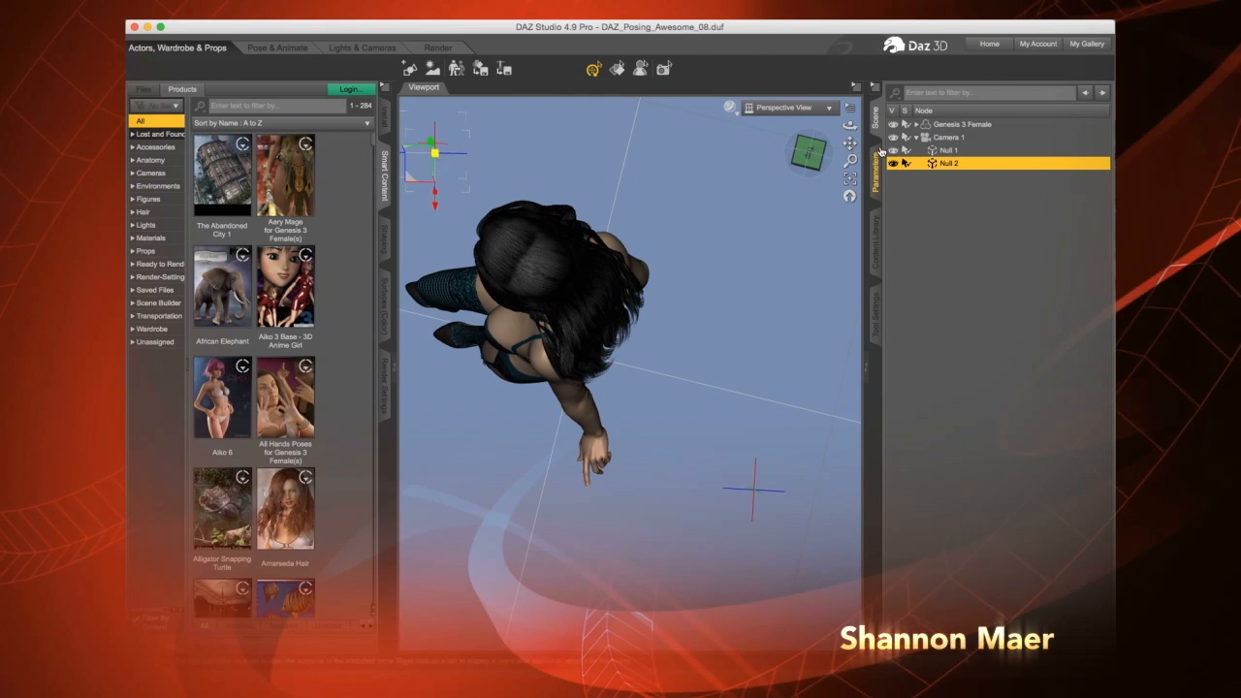
Return the viewport to Camera 1 and select the Pelvis bone of the Genesis 3 Female
left_click(797, 158)
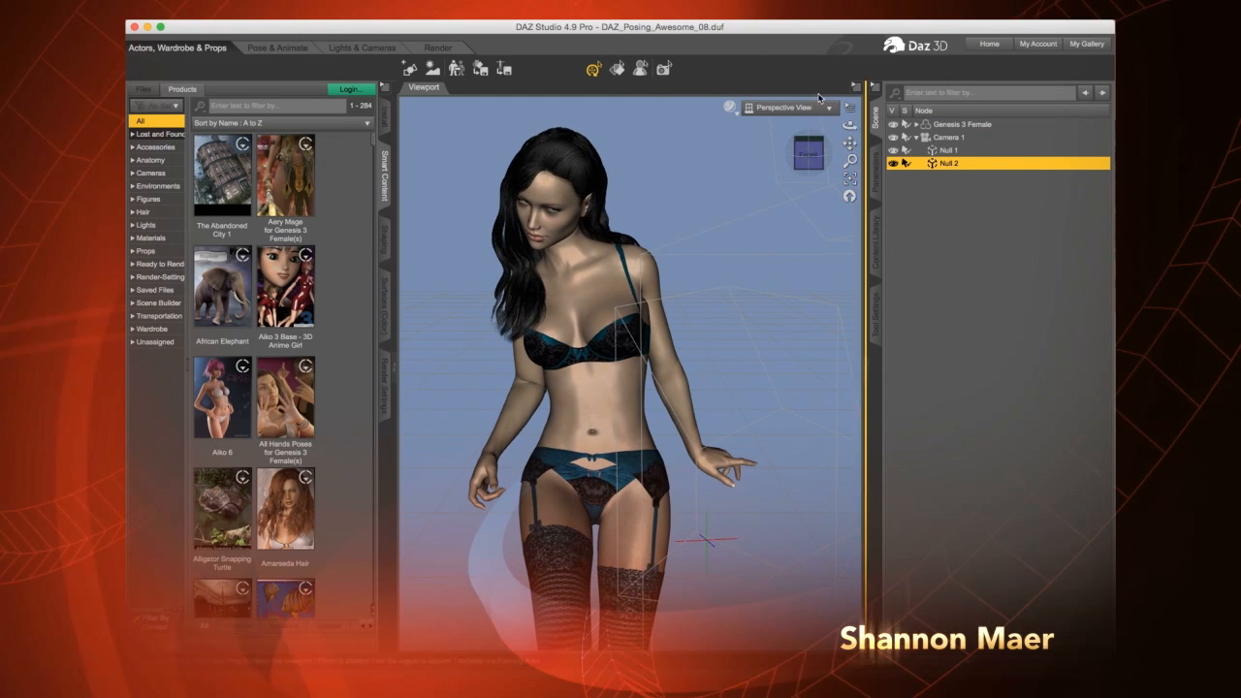
left_click(827, 110)
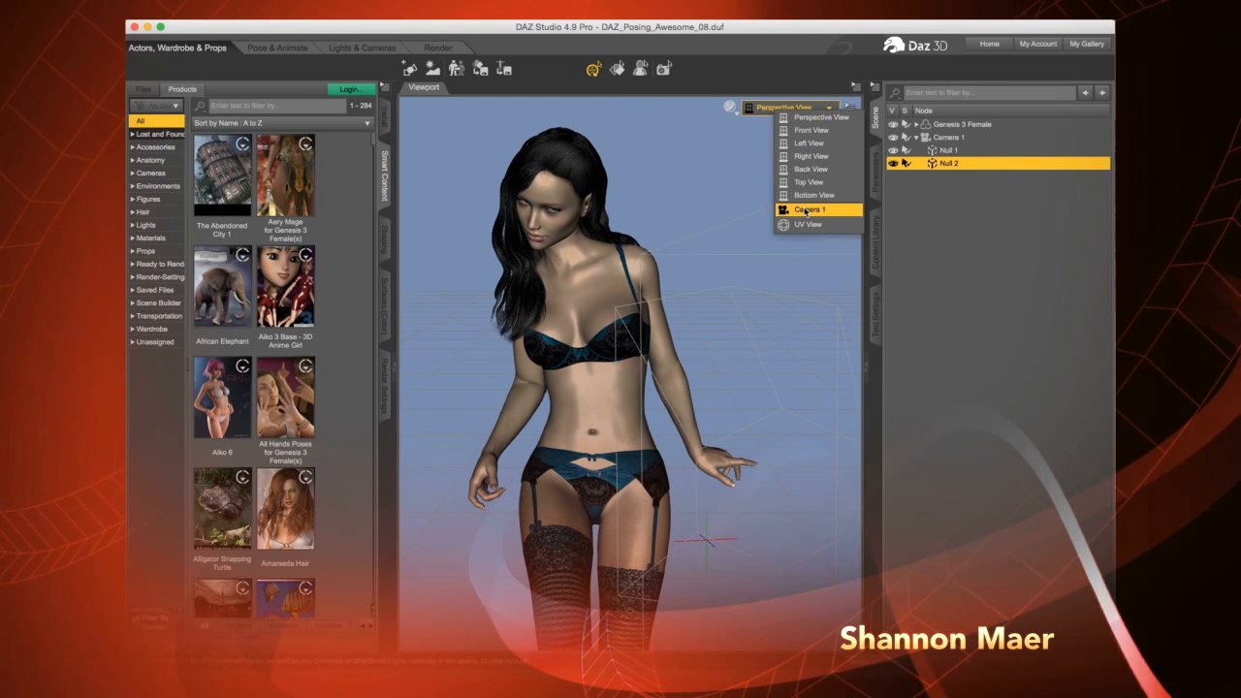
left_click(806, 211)
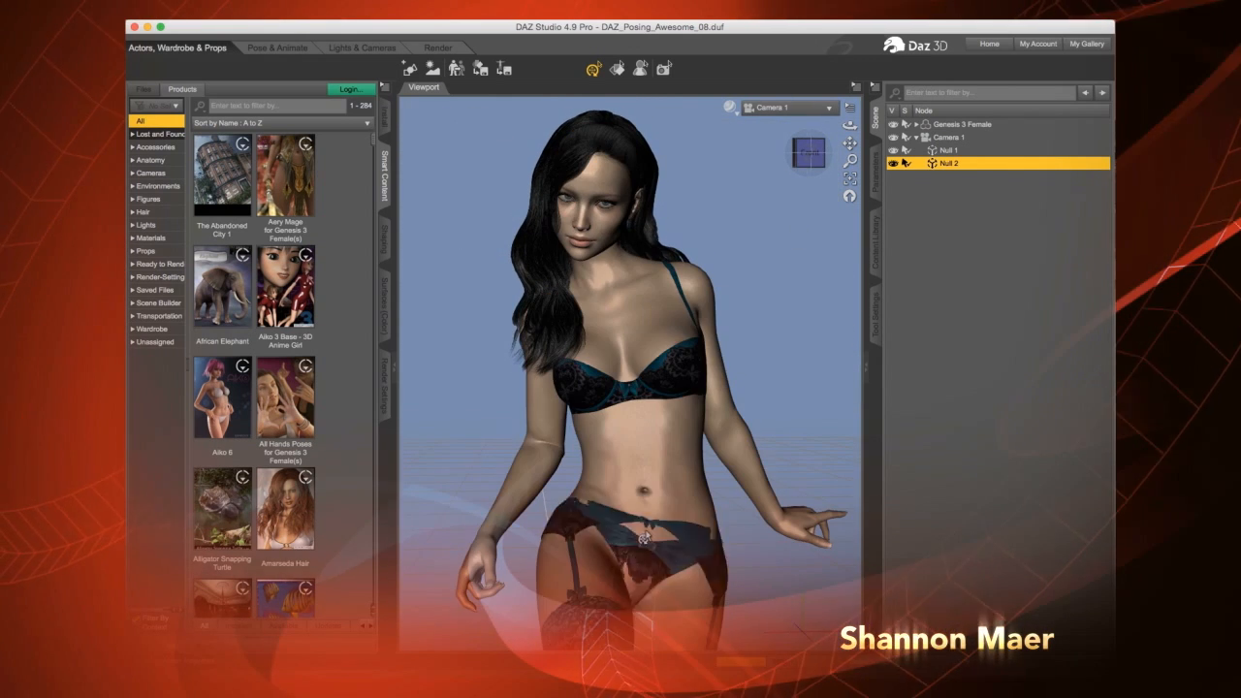
left_click(644, 533)
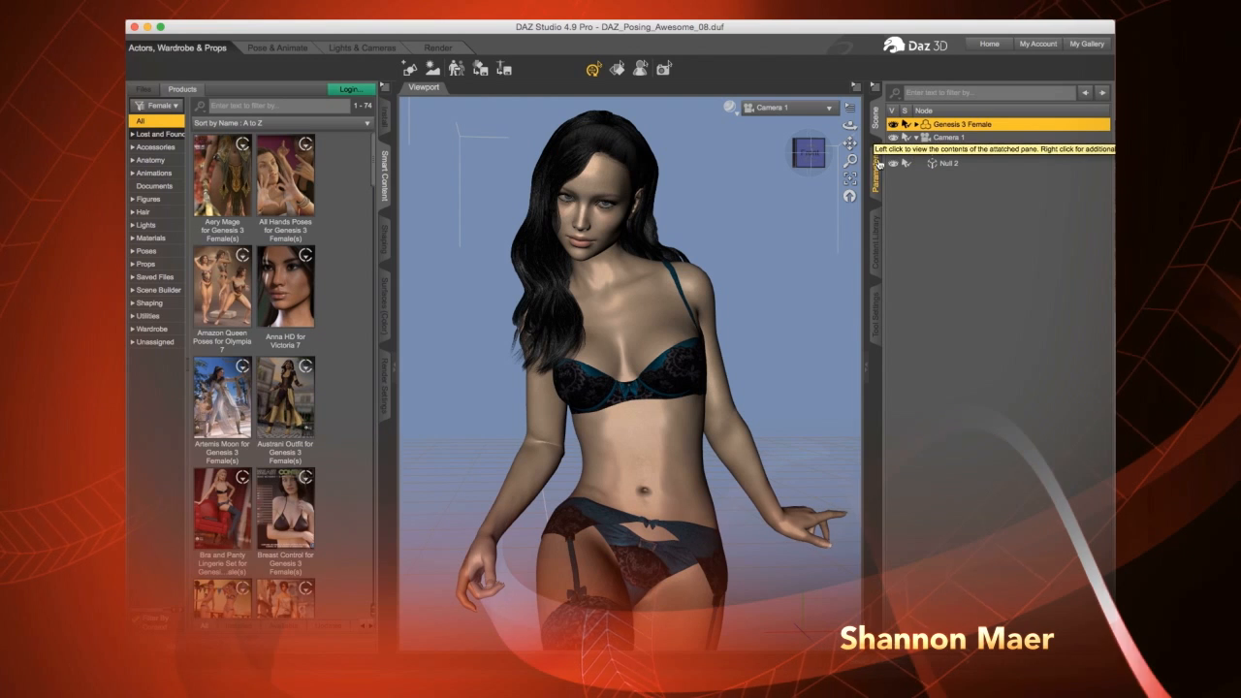
left_click(732, 243)
left_click(650, 541)
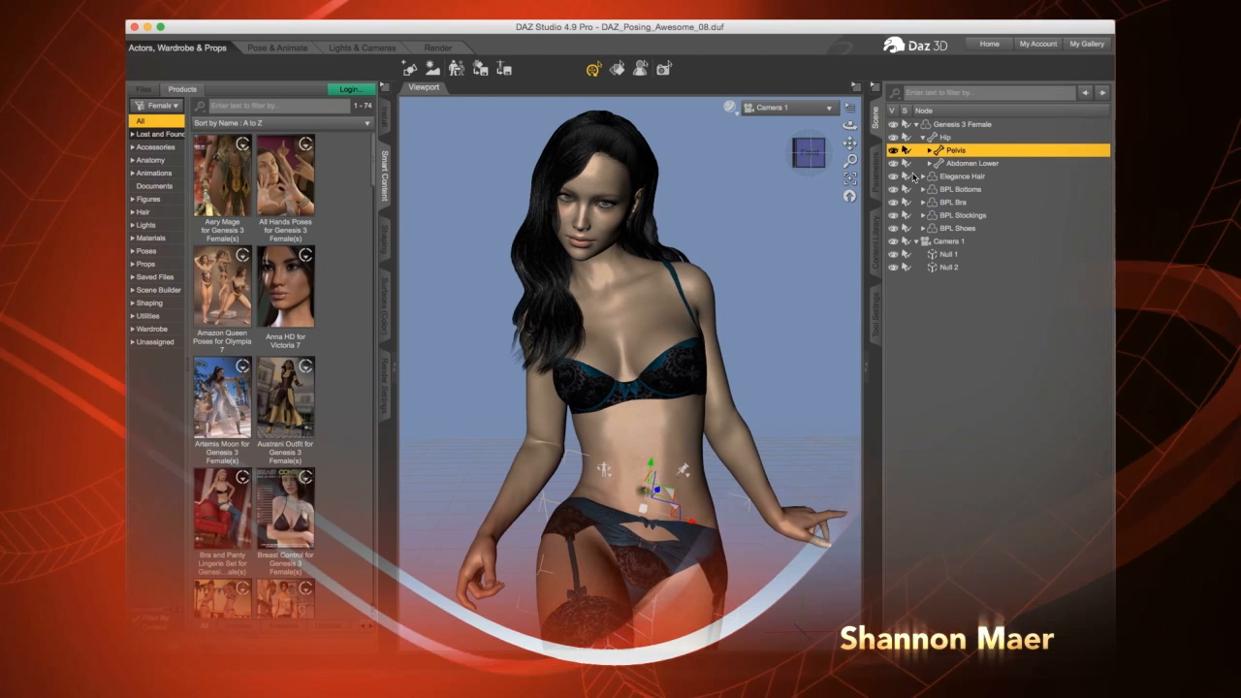
Check the Pelvis bone's Point At target, keep Camera 1, and orbit the camera to examine how the pelvis follows
left_click(876, 177)
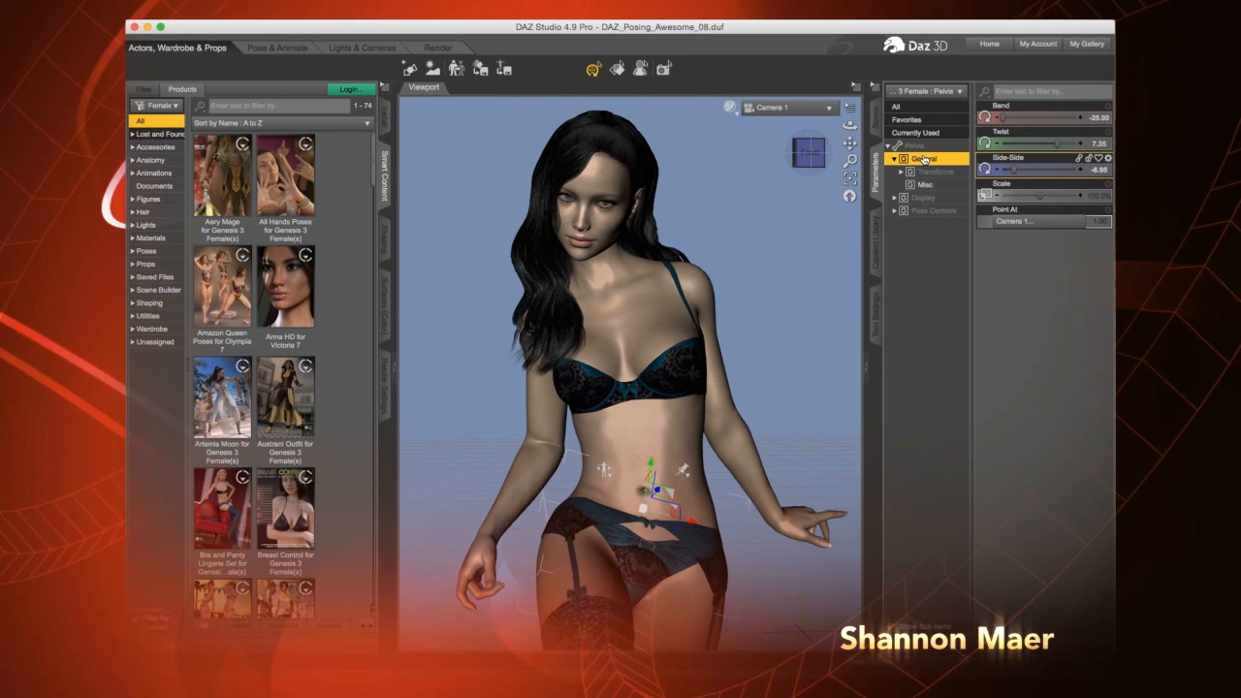
left_click(1038, 222)
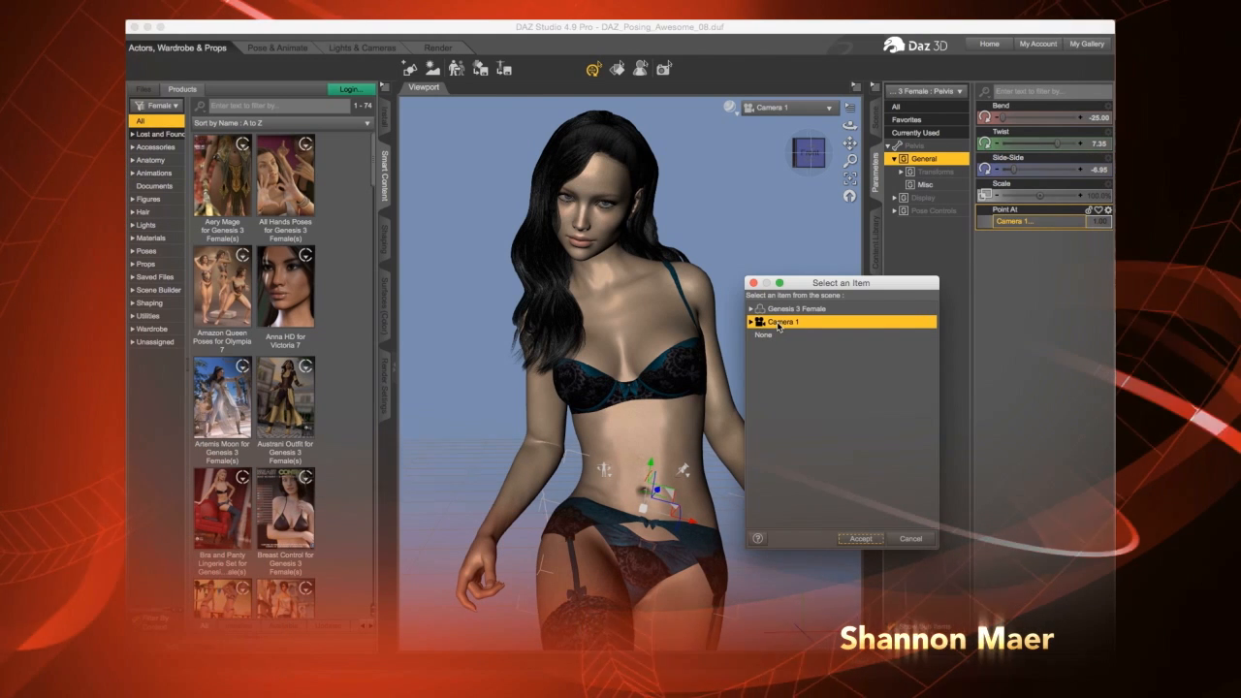
left_click(859, 540)
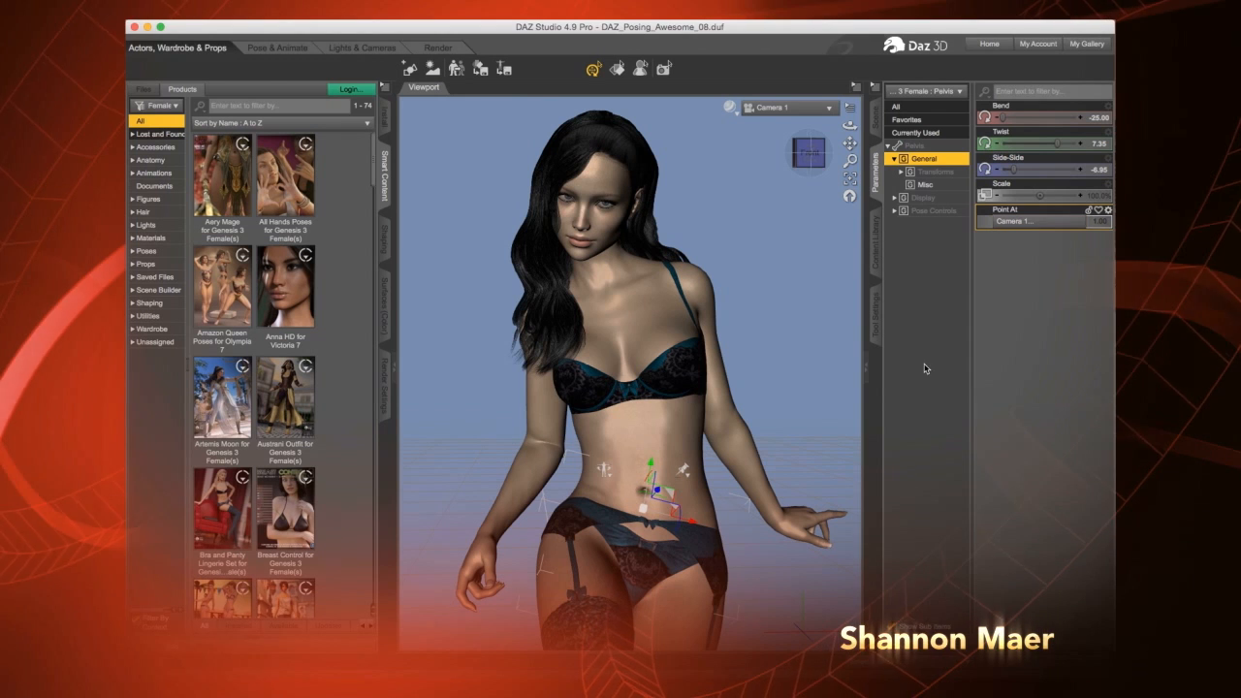
mouse_move(850, 125)
left_mouse_down()
mouse_move(862, 123)
mouse_move(848, 124)
left_mouse_up()
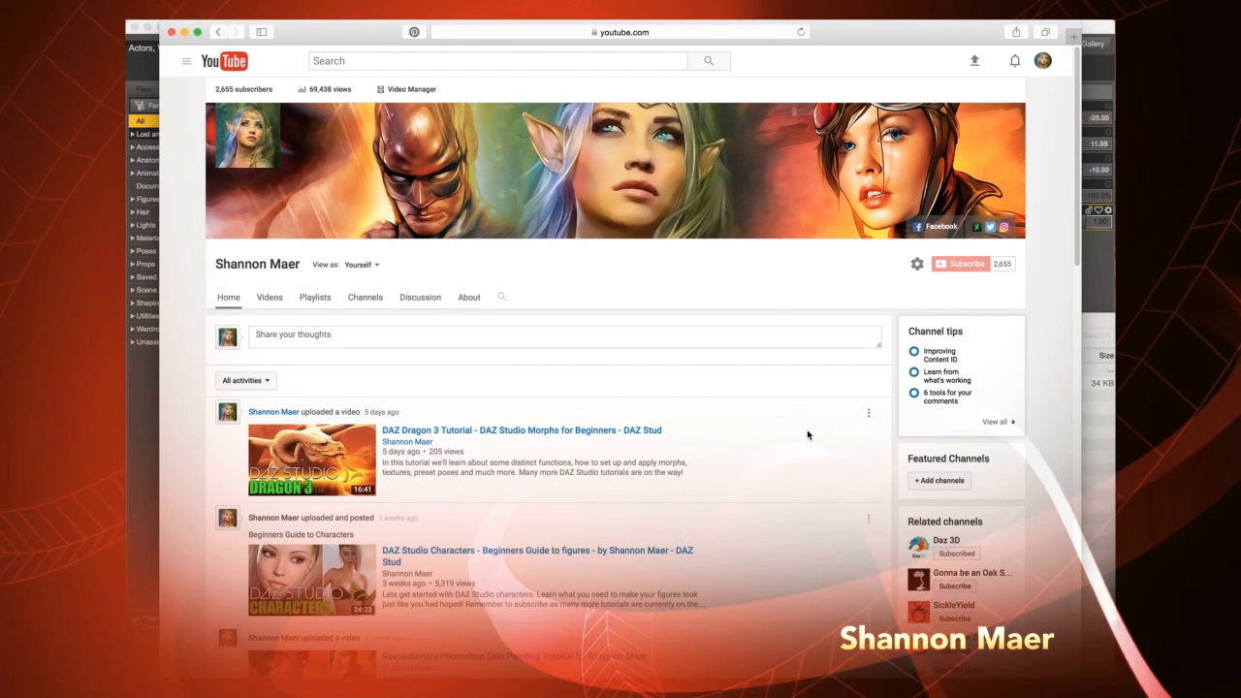
Browse the list of uploaded DAZ Studio and Photoshop tutorials on the YouTube channel page in the browser
scroll(784, 479, "down", 3)
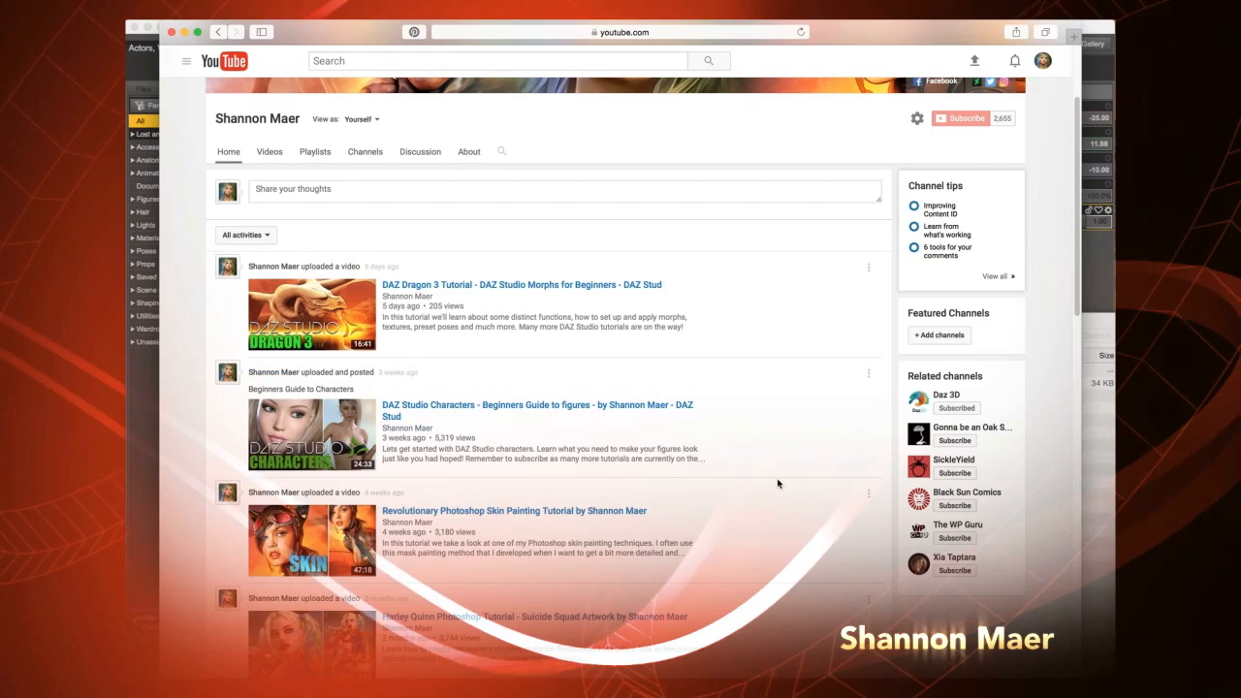
scroll(776, 483, "down", 10)
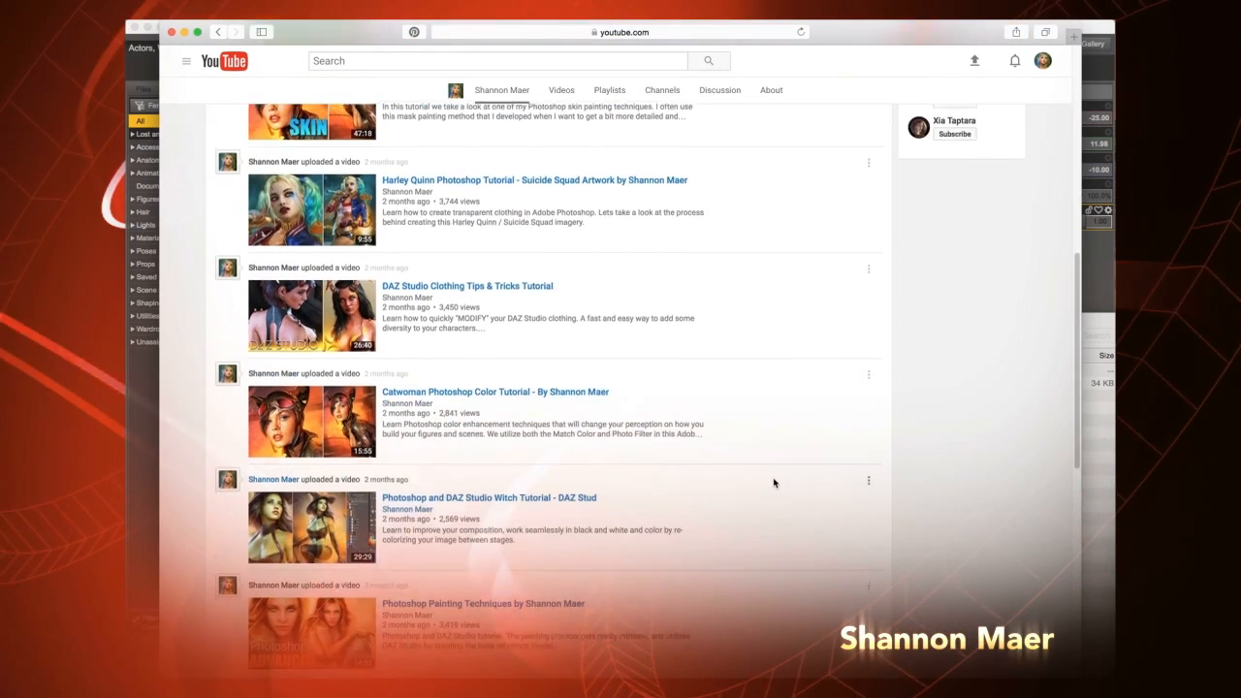
scroll(773, 482, "down", 11)
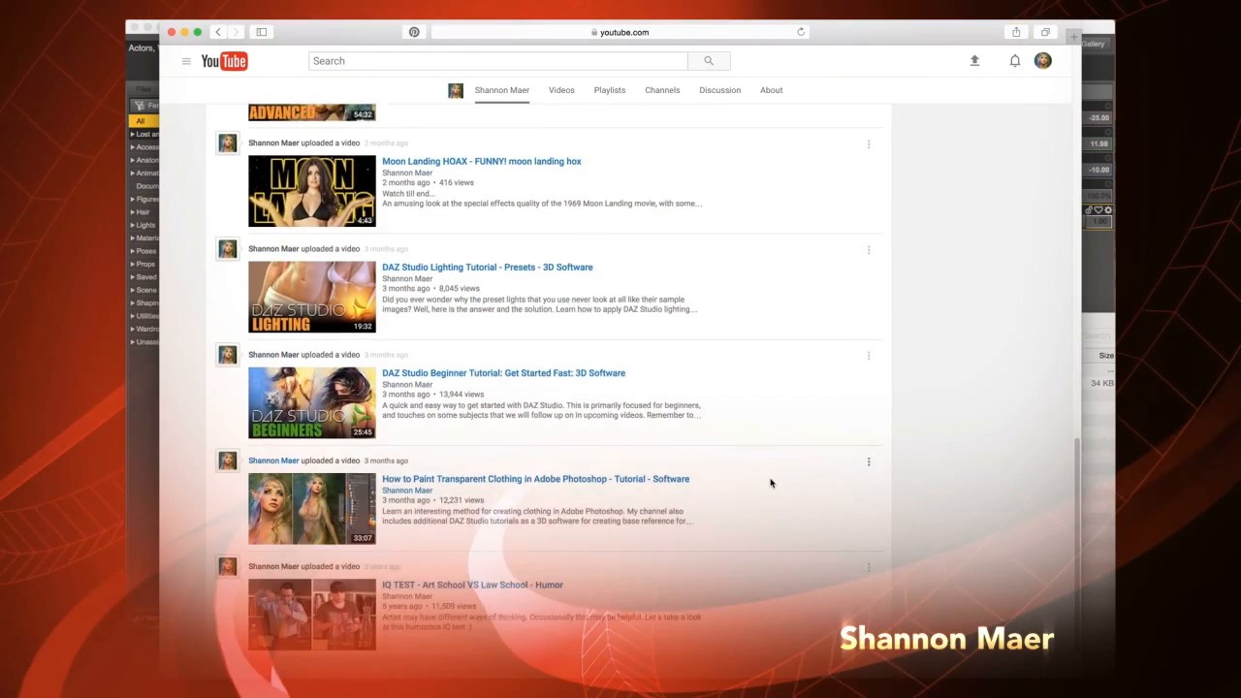
scroll(770, 482, "down", 1)
scroll(770, 482, "up", 10)
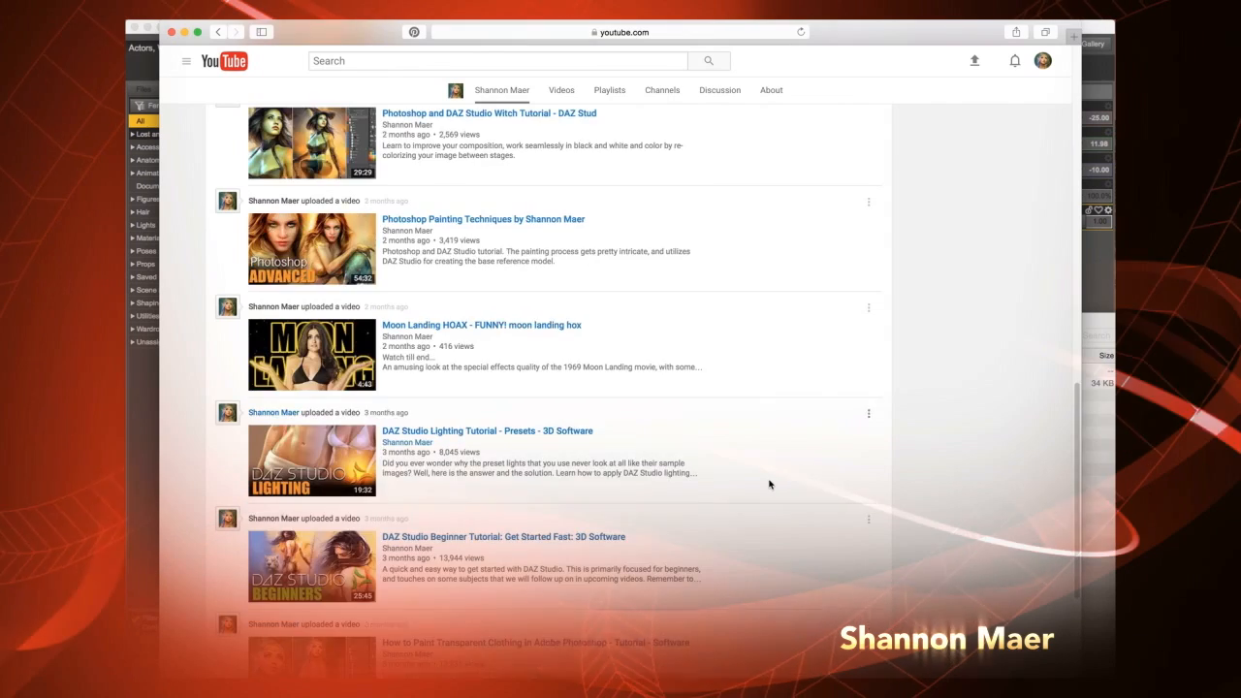
scroll(454, 315, "up", 1)
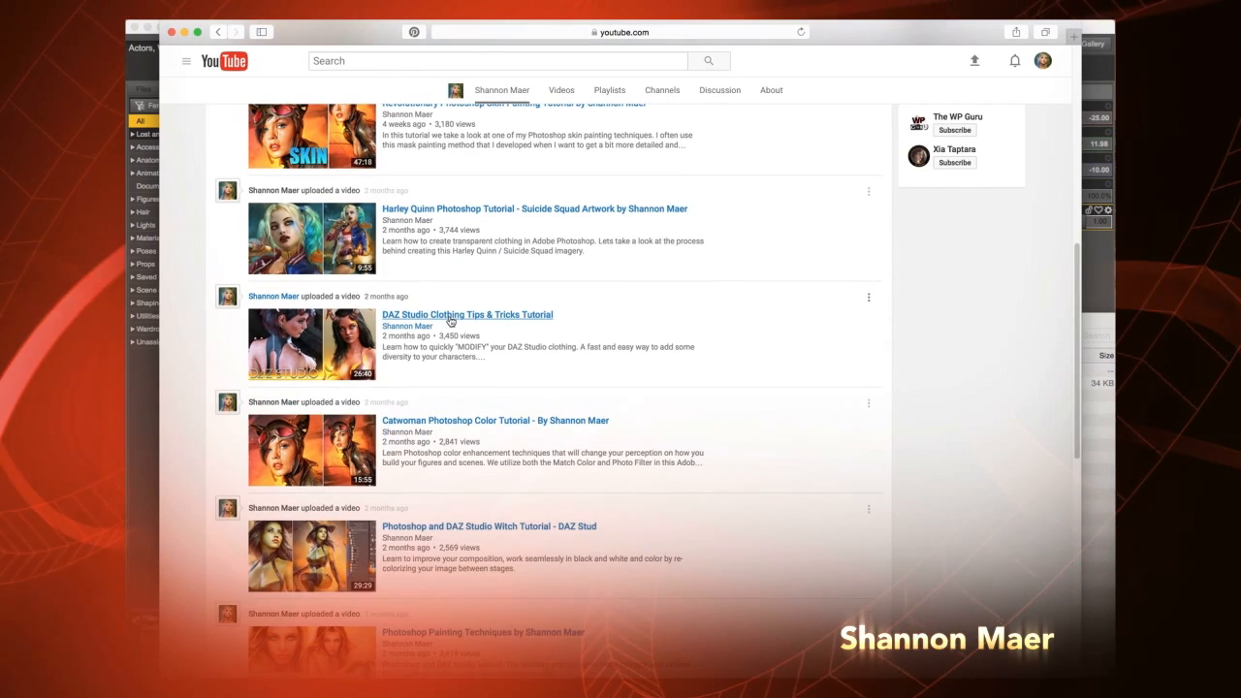
scroll(767, 416, "down", 10)
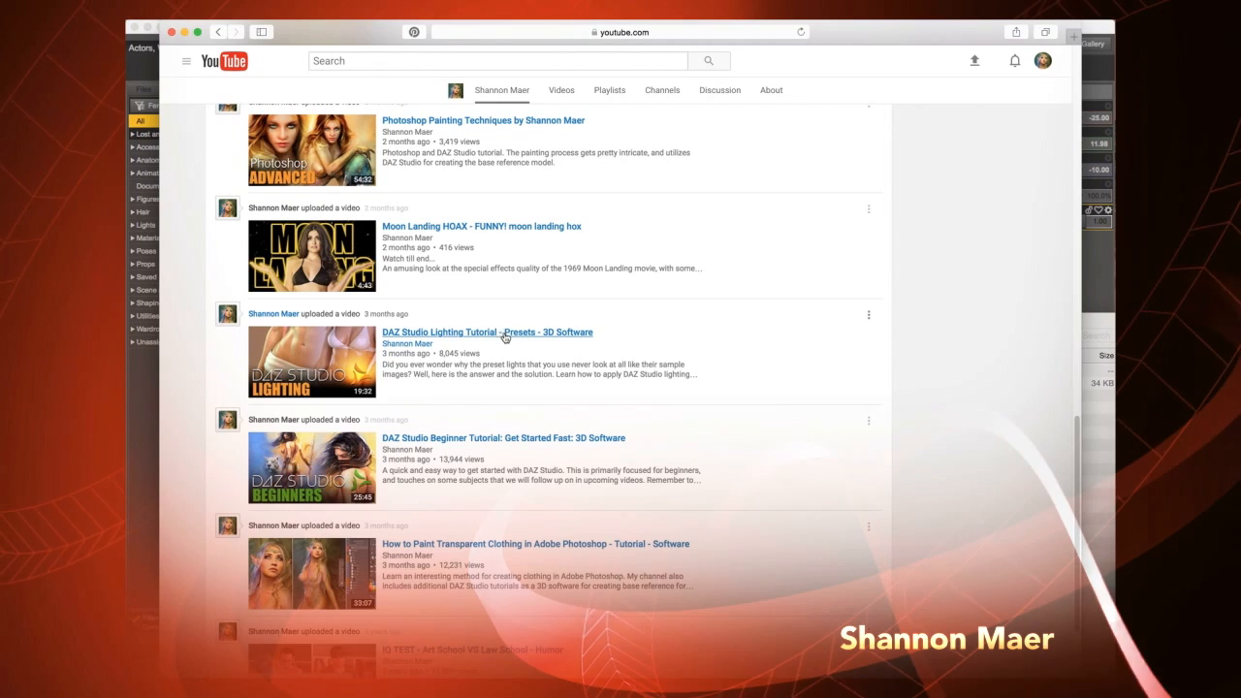
scroll(659, 485, "up", 10)
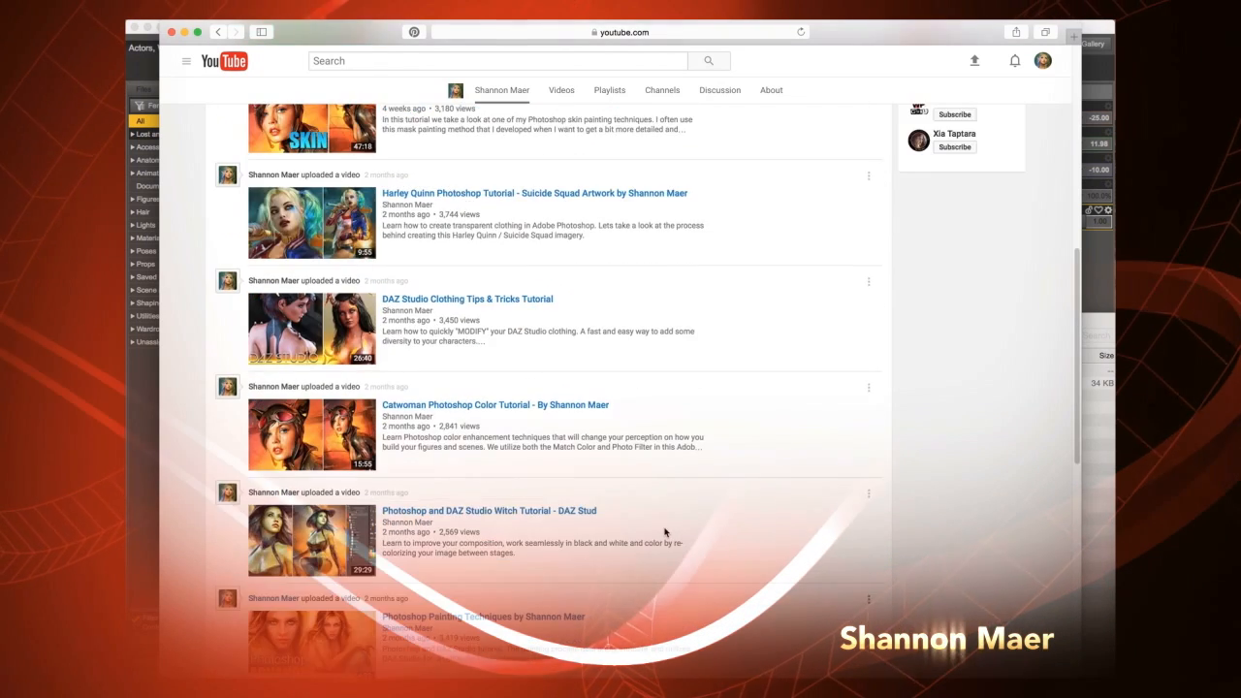
Look back over the newer tutorial uploads, up to the DAZ Dragon 3 video and the channel's banner
scroll(665, 532, "up", 5)
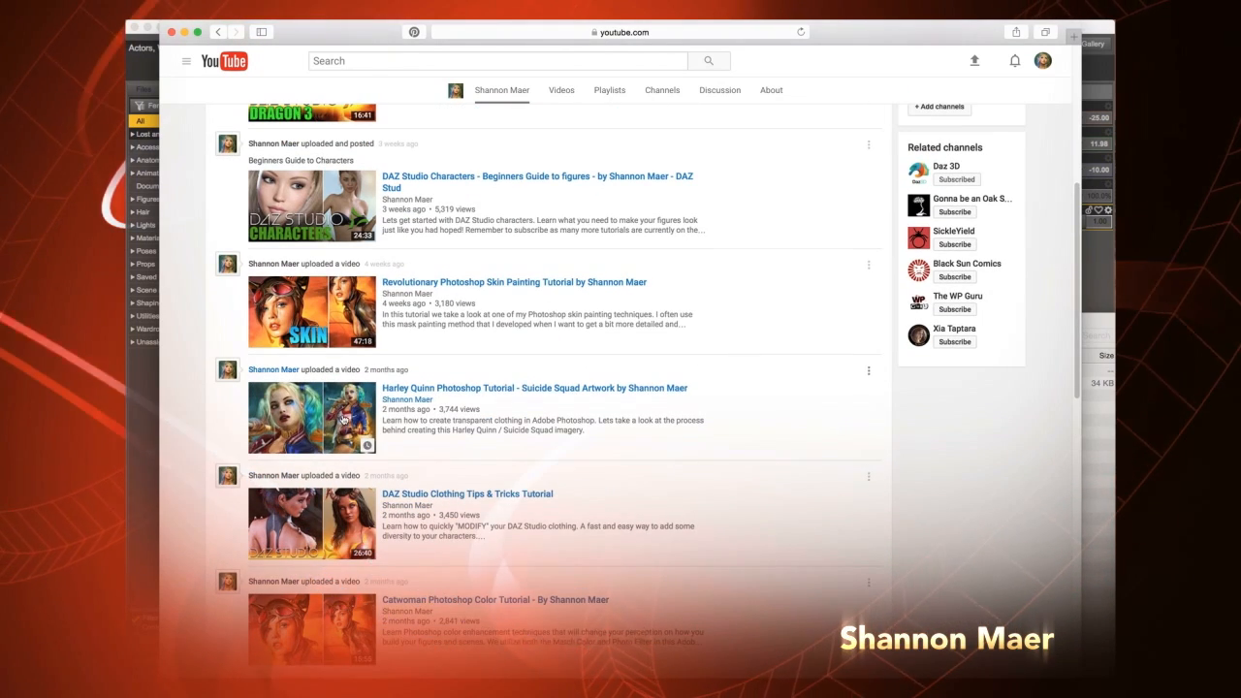
scroll(289, 312, "up", 1)
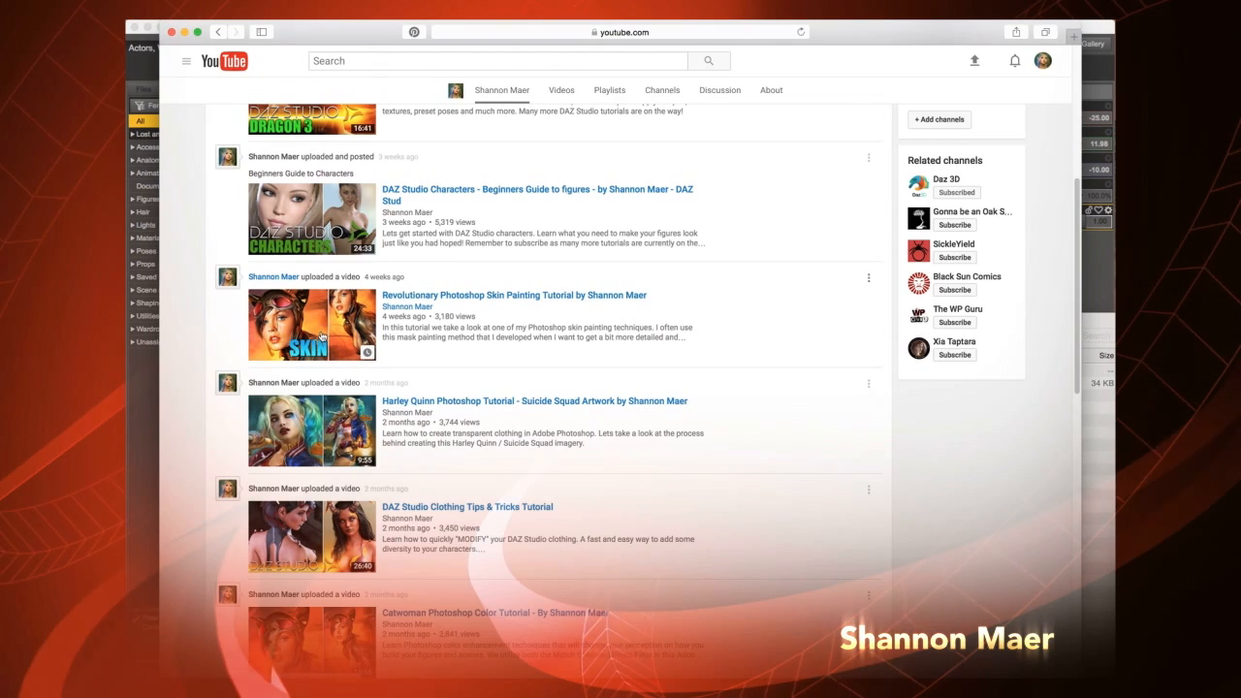
scroll(322, 335, "up", 3)
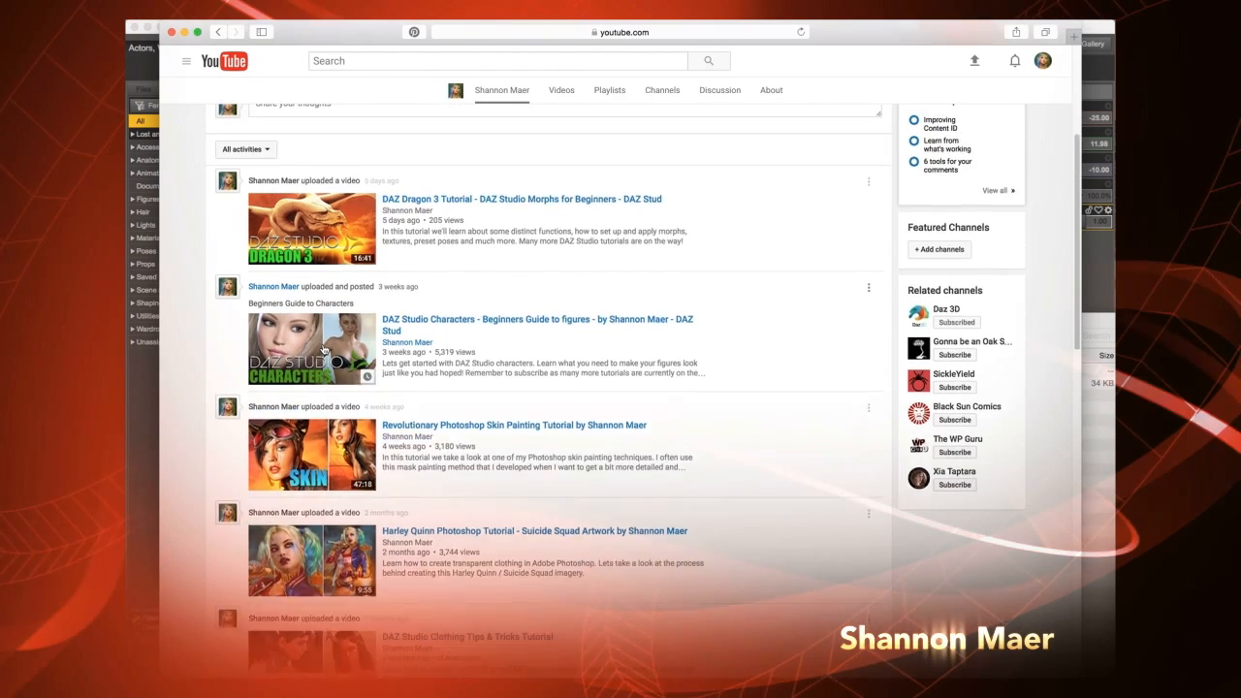
scroll(325, 351, "up", 2)
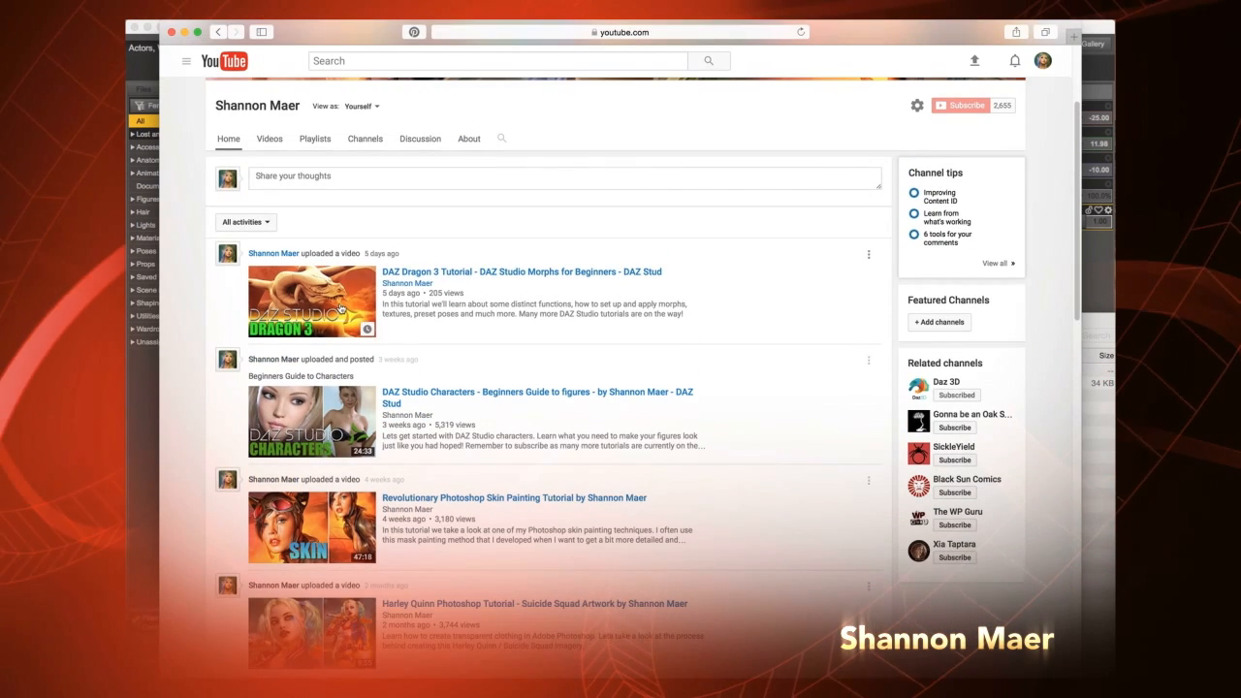
scroll(808, 365, "up", 3)
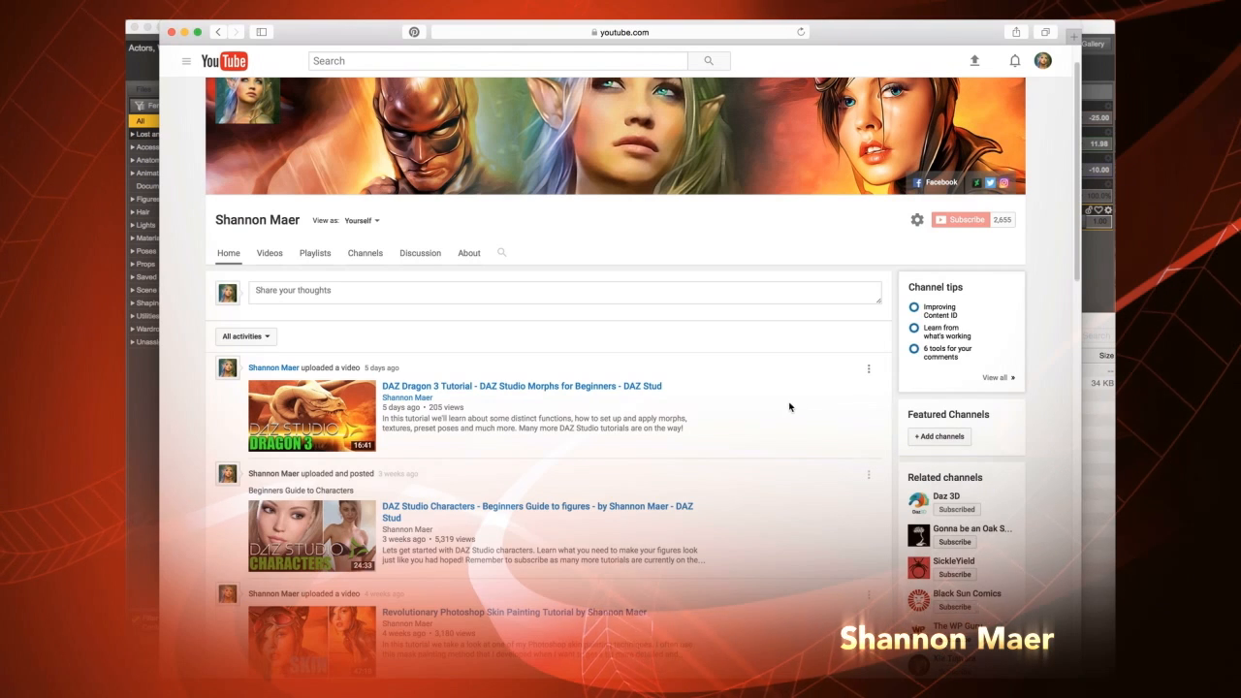
scroll(790, 407, "up", 1)
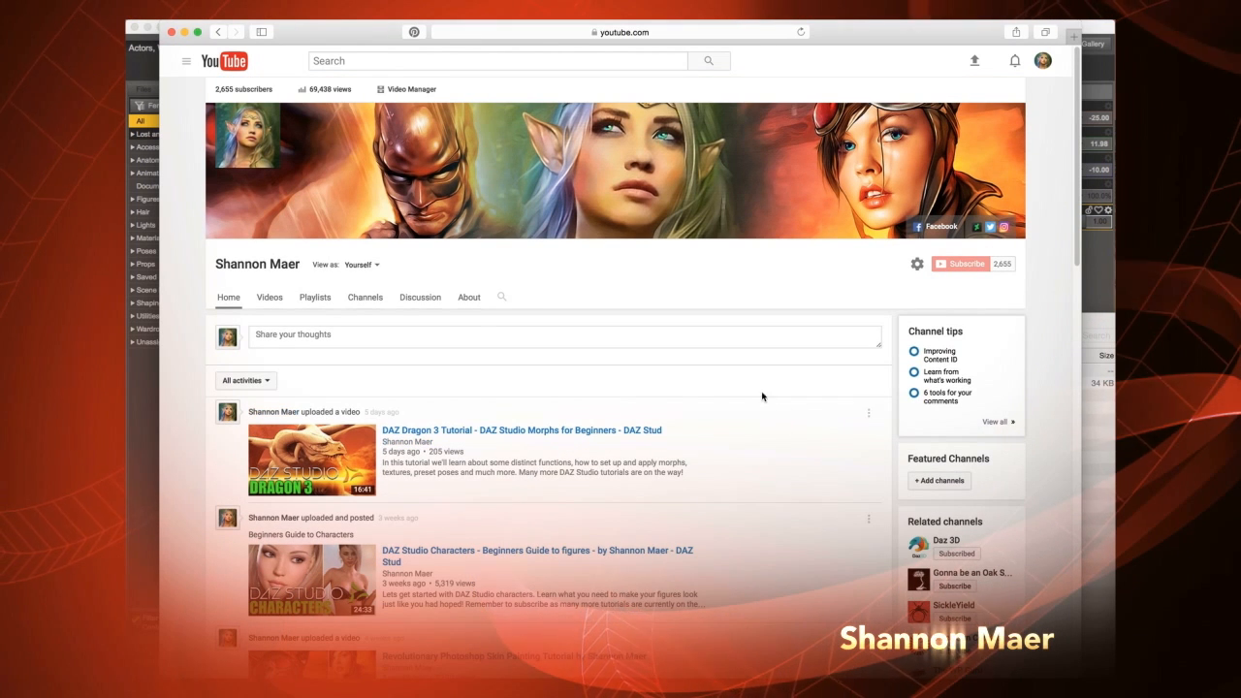